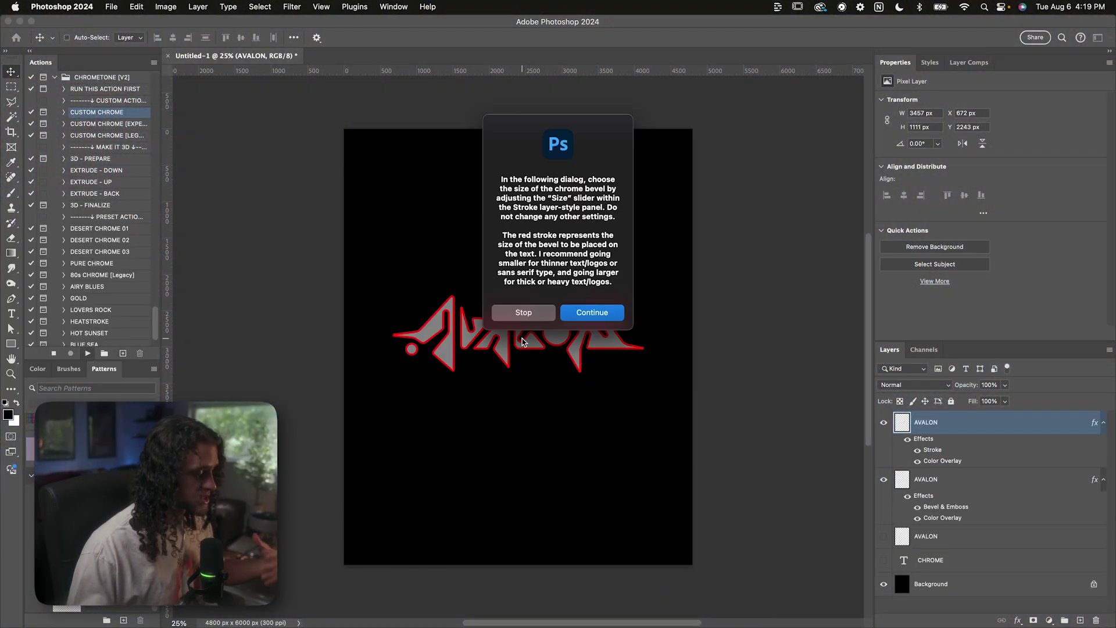
- Continue the CUSTOM CHROME action with a 24 px inside bevel stroke and reposition the 70% horizon pattern behind the AVALON letters
{"action": "left_click", "coordinate": [598, 316]}
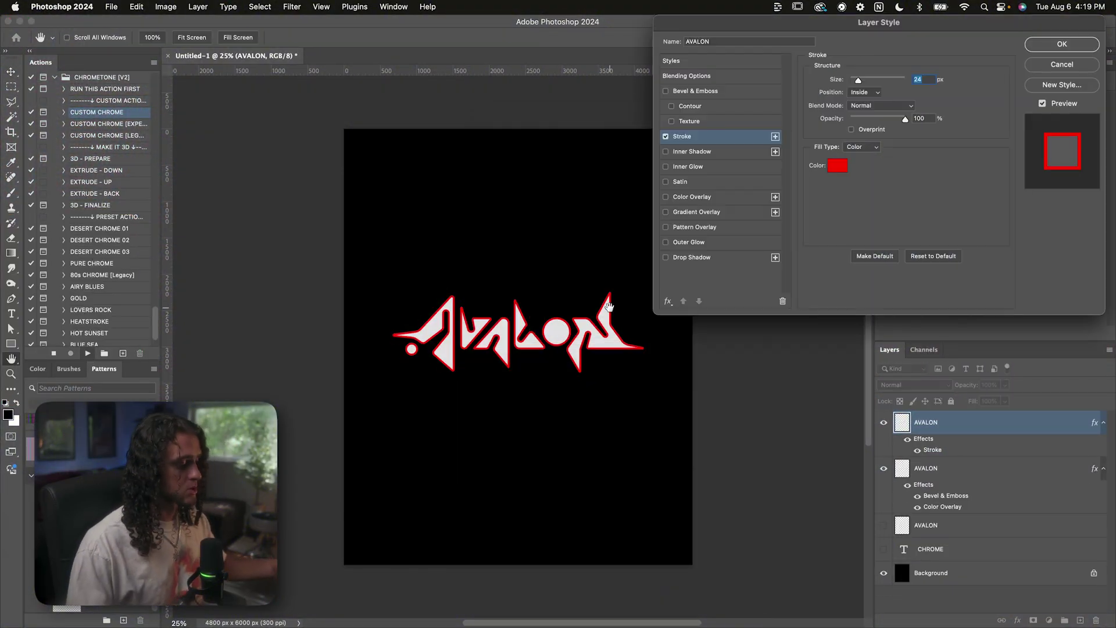
{"action": "key", "text": "Return"}
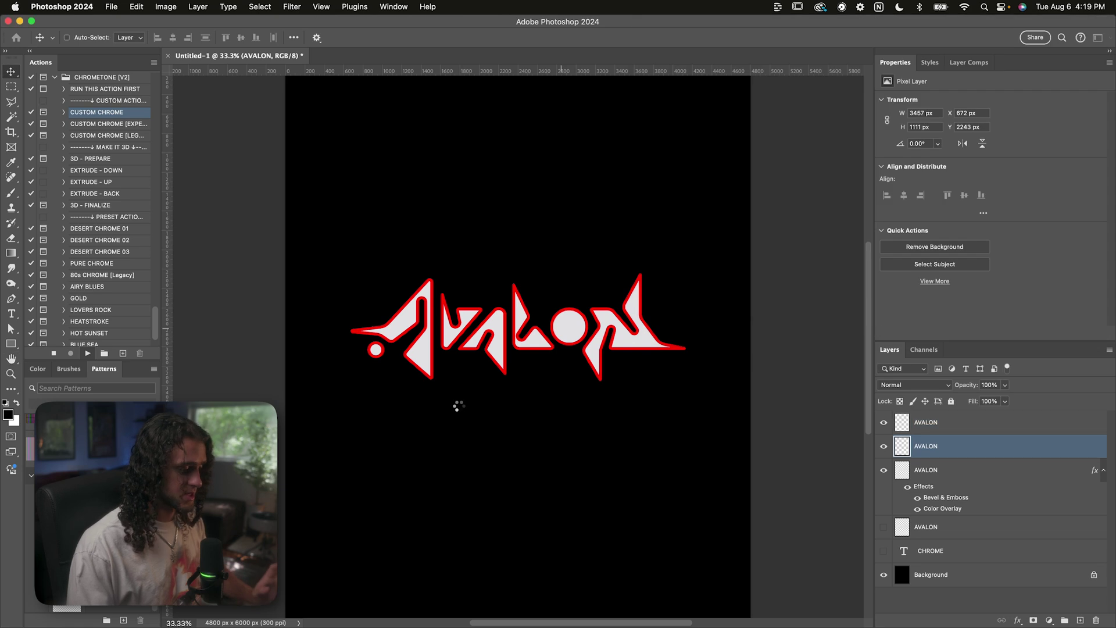
{"action": "left_click", "coordinate": [670, 273]}
{"action": "key", "text": "Return"}
{"action": "left_click_drag", "start_coordinate": [567, 264], "coordinate": [570, 334]}
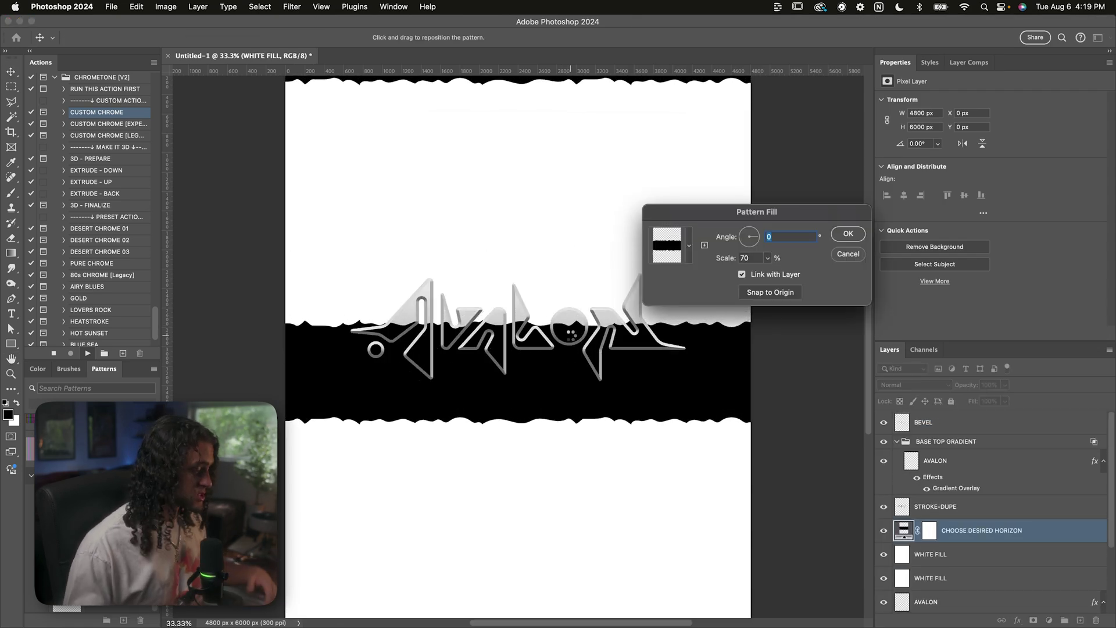
{"action": "key", "text": "Return"}
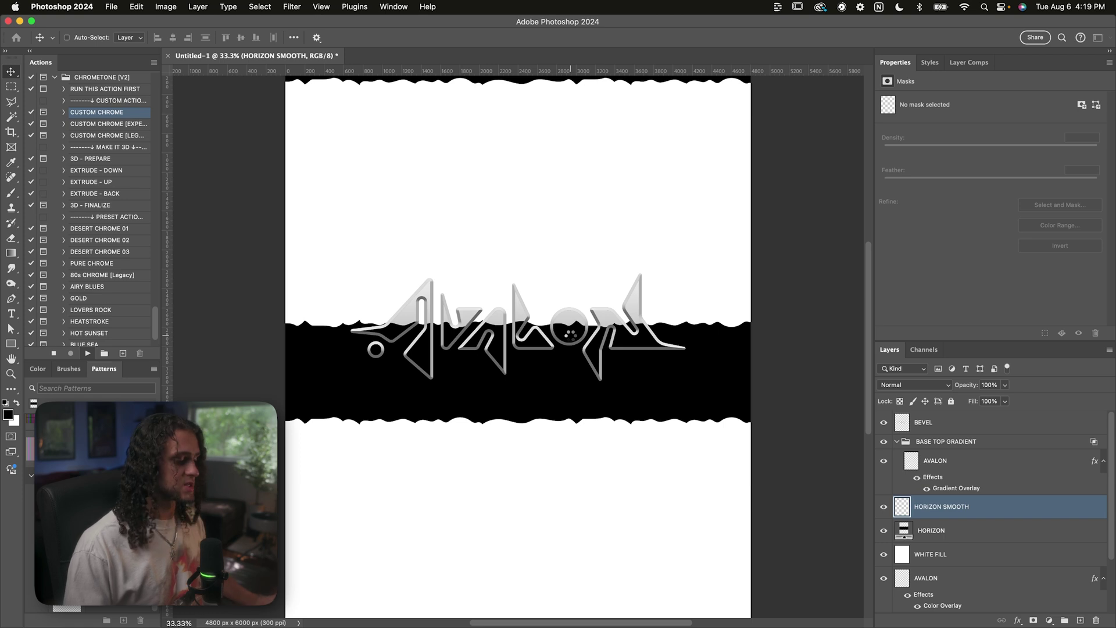
- Accept the linear horizon gradient overlay at 90° and 25% scale, then the action's remaining gradient and bevel settings
{"action": "key", "text": "Return"}
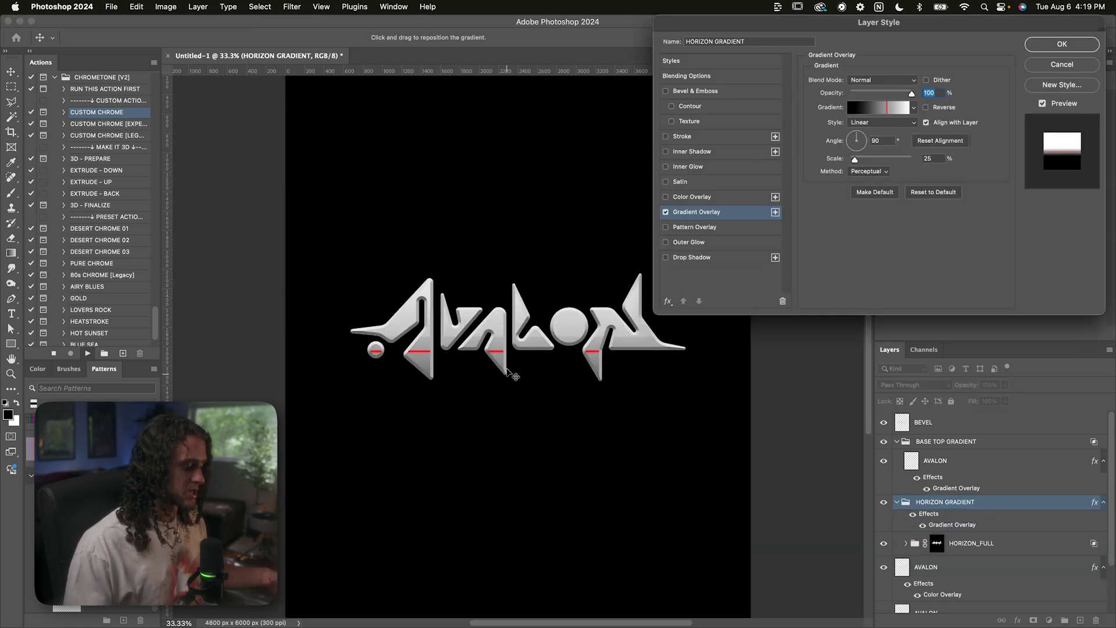
{"action": "key", "text": "Return"}
{"action": "key", "text": "Return"}
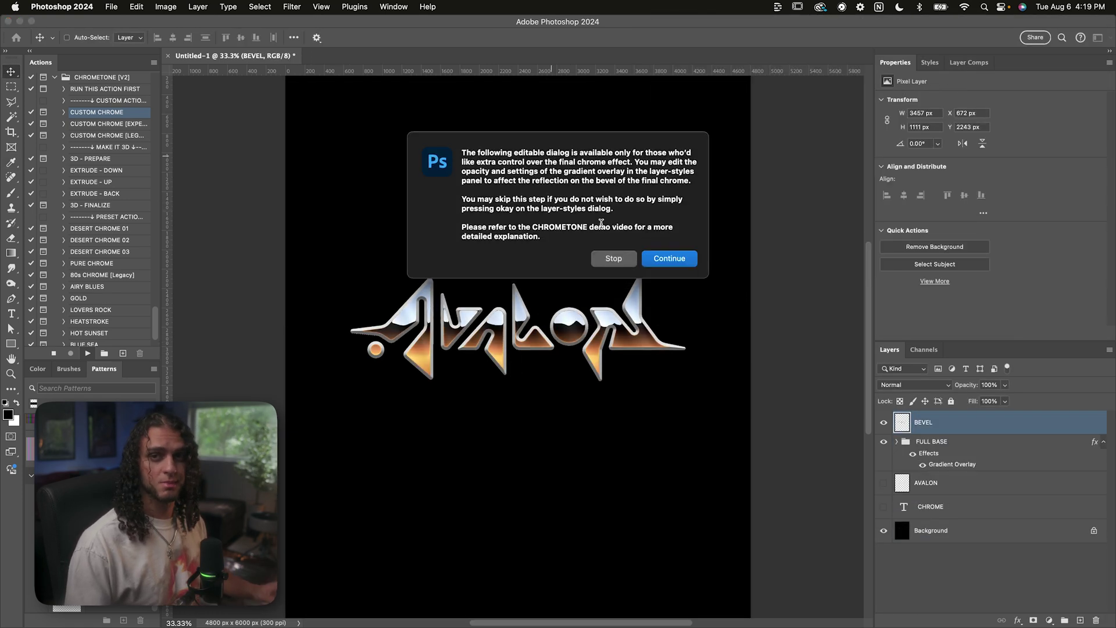
{"action": "key", "text": "Return"}
{"action": "key", "text": "Return"}
{"action": "key", "text": "Return"}
{"action": "key", "text": "Return"}
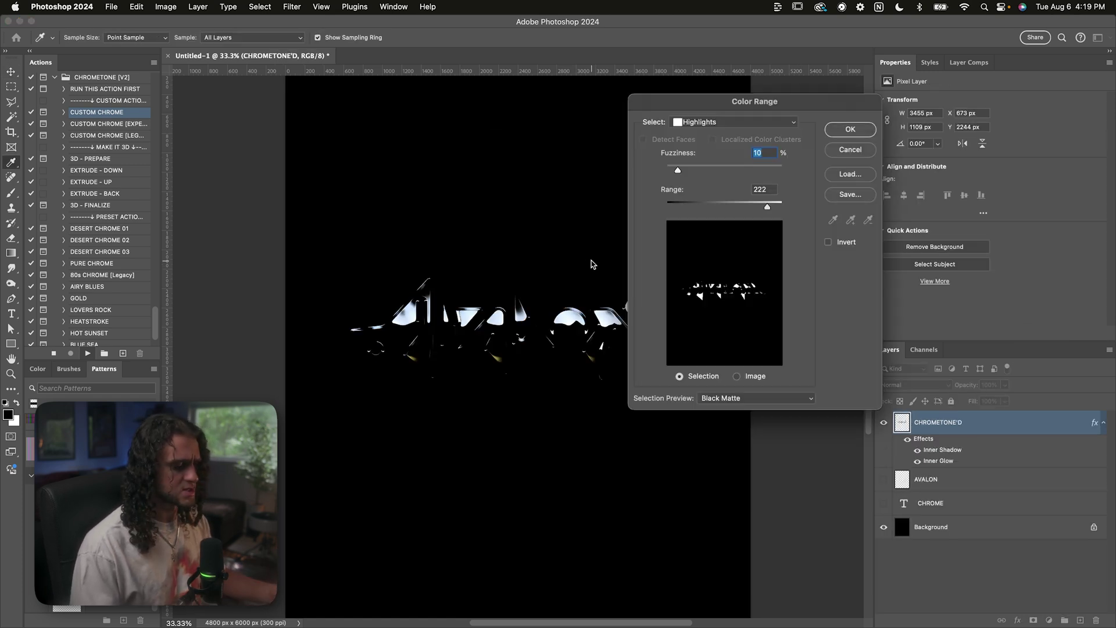
- Accept the highlights selection with fuzziness 10% and range 222, and tint the glow with midtone color levels +28, -5, -24
{"action": "key", "text": "Return"}
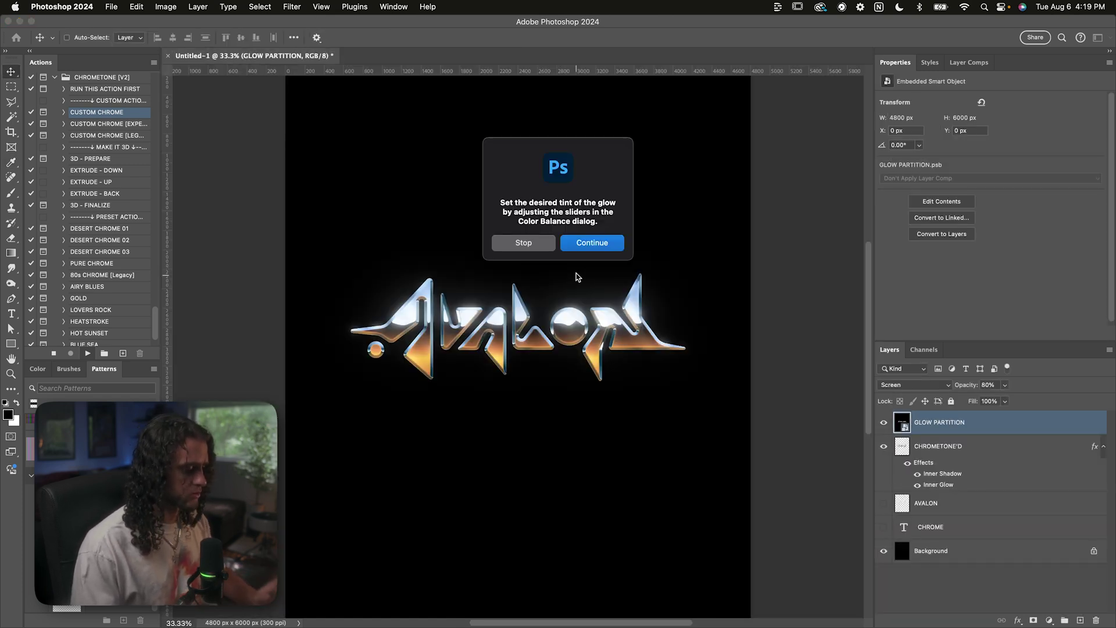
{"action": "key", "text": "Return"}
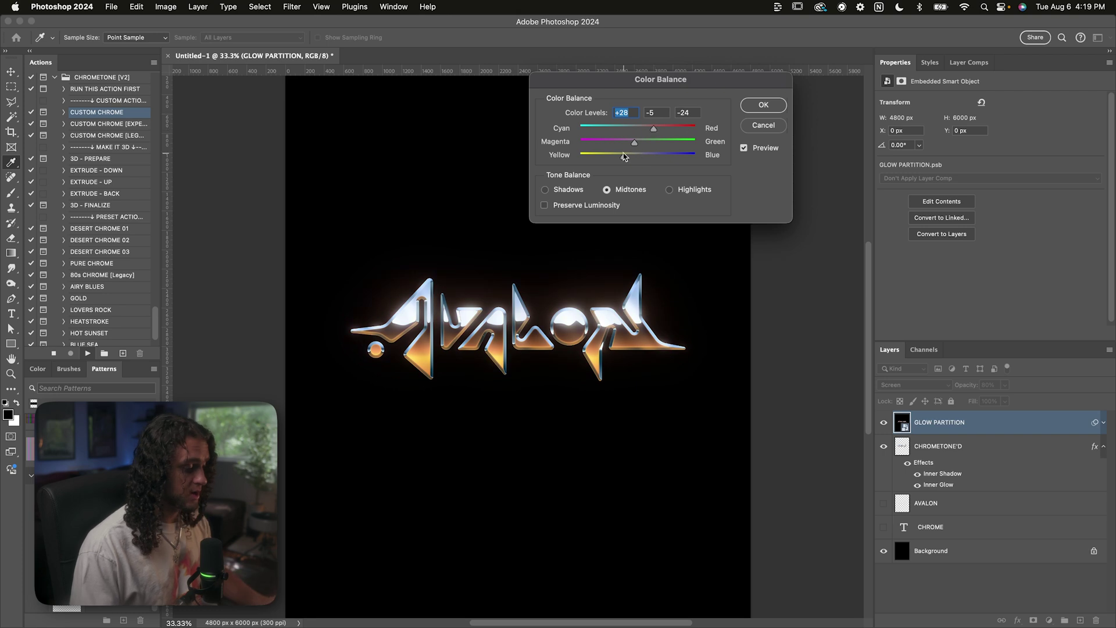
{"action": "key", "text": "Return"}
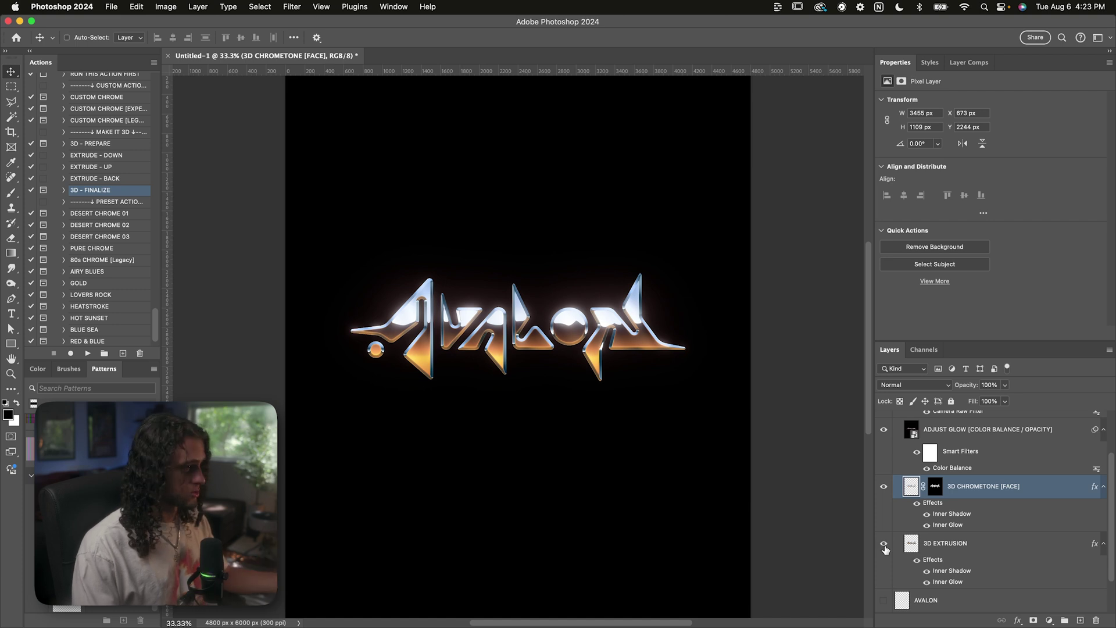
- Show the 3D EXTRUSION layer beneath the chrome face
{"action": "left_click", "coordinate": [884, 545]}
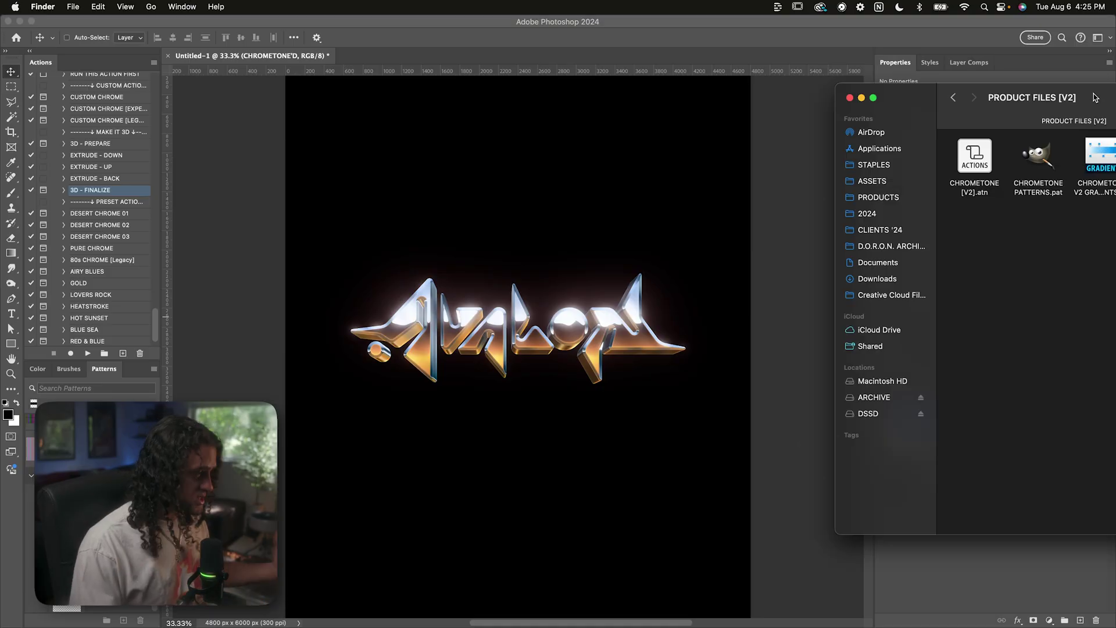
- Bring the PRODUCT FILES [V2] Finder window over the canvas and line up INSTALLATION GUIDE.pdf beside the other files
{"action": "left_click_drag", "start_coordinate": [1095, 97], "coordinate": [635, 162]}
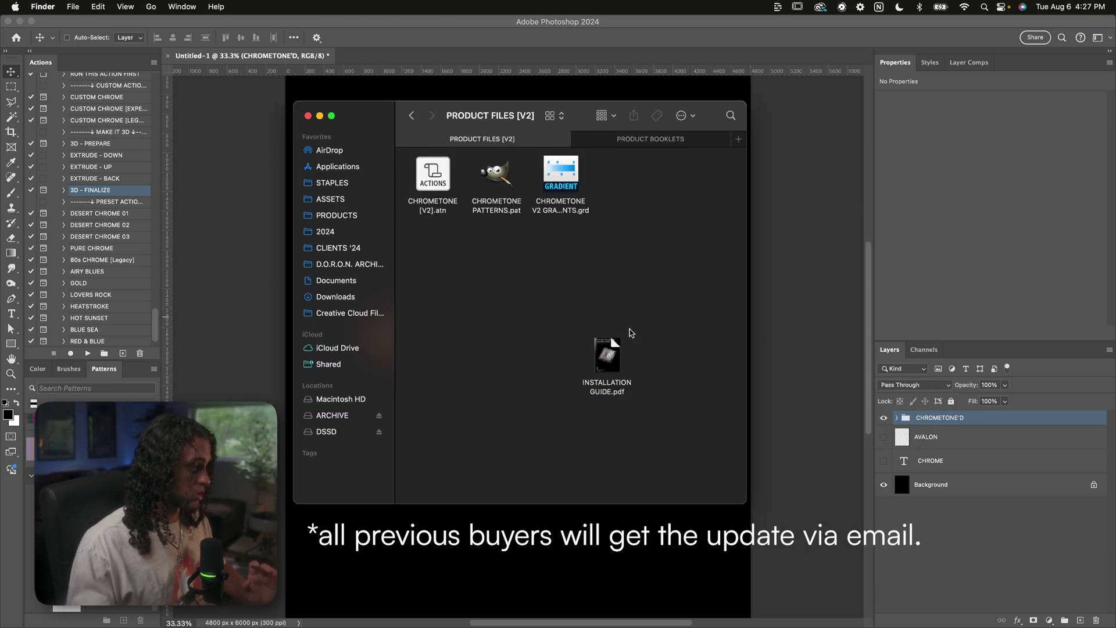
{"action": "mouse_move", "coordinate": [608, 352]}
{"action": "left_click_drag", "start_coordinate": [608, 353], "coordinate": [630, 185]}
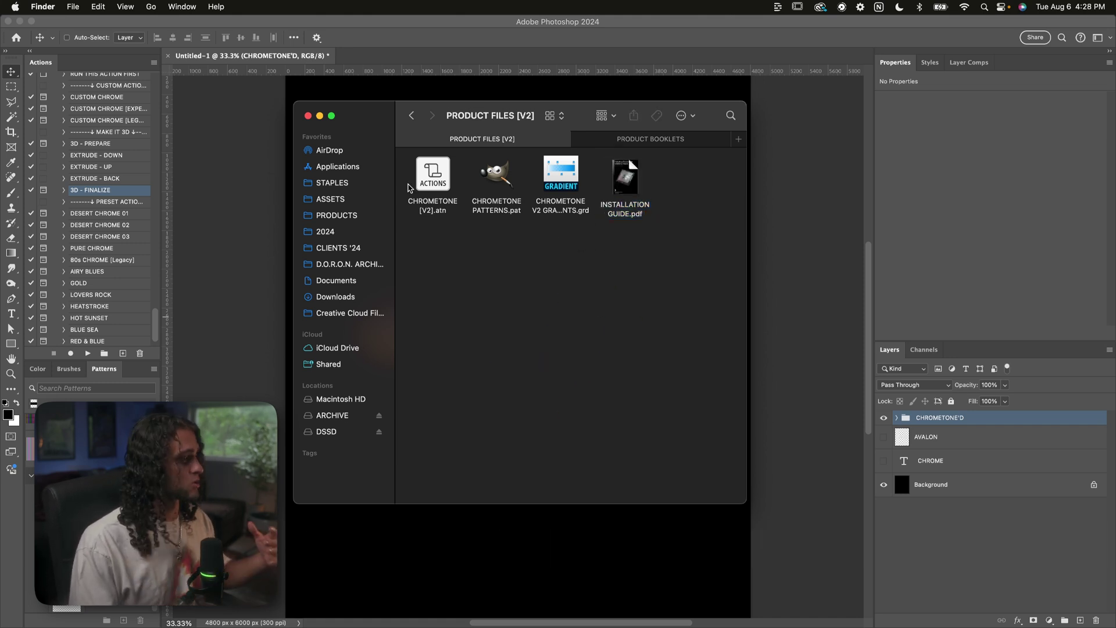
- Look over the CHROMETONE actions, patterns and gradients files in the folder, moving the Finder window clear of the Actions list
{"action": "left_click", "coordinate": [430, 185]}
{"action": "left_click", "coordinate": [493, 179]}
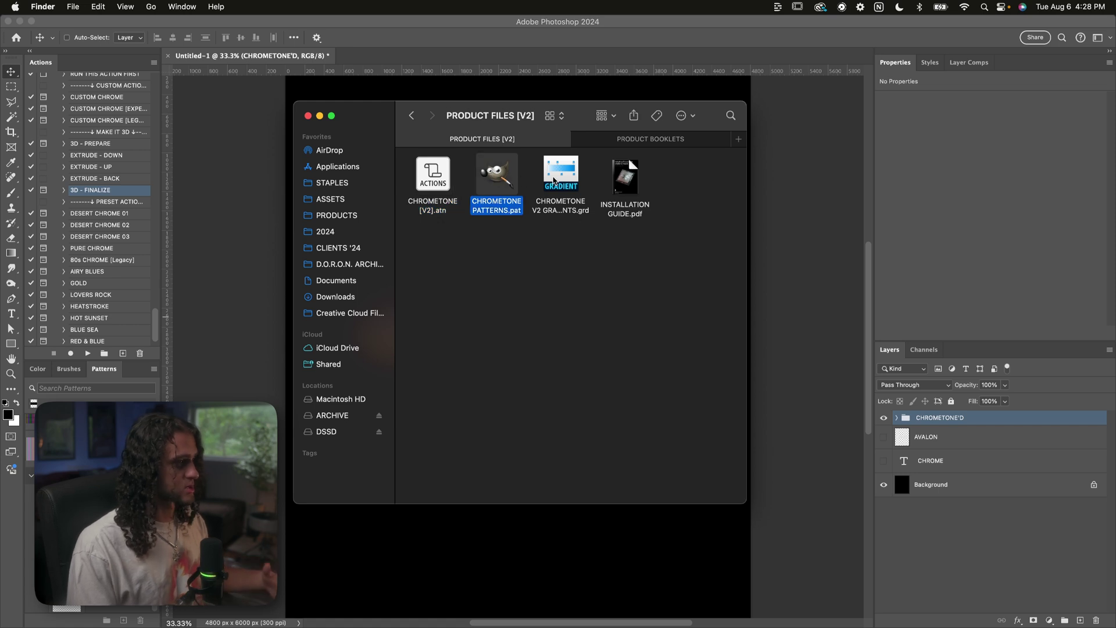
{"action": "left_click", "coordinate": [561, 178]}
{"action": "left_click_drag", "start_coordinate": [581, 115], "coordinate": [792, 134]}
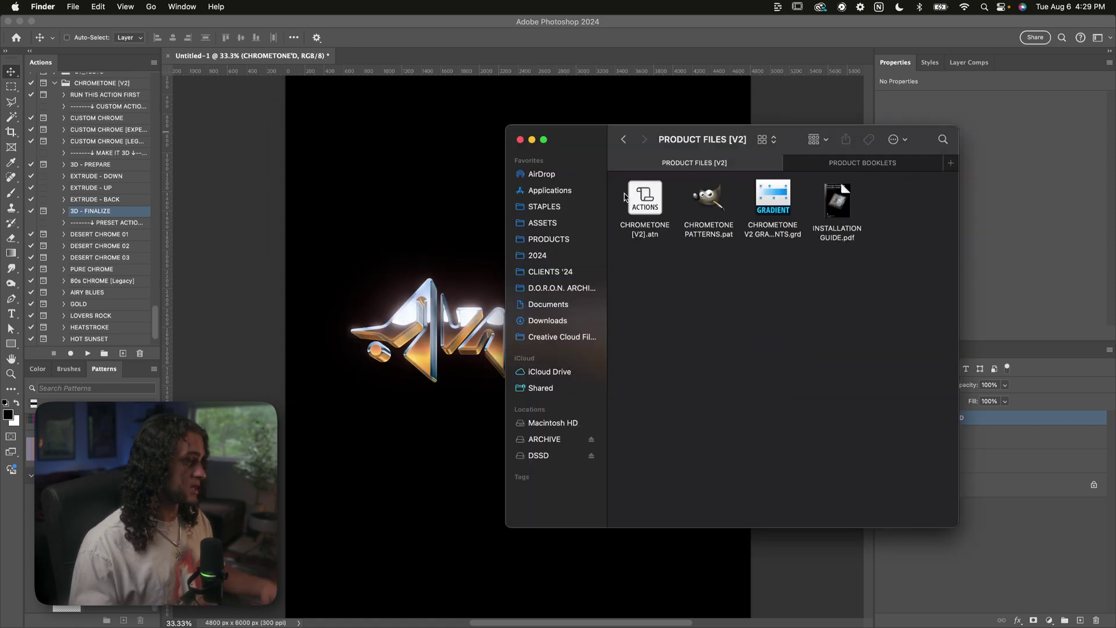
- Switch back to Photoshop, hide the CHROMETONE'D group and select the CHROMETONE [V2] action set
{"action": "left_click", "coordinate": [493, 212]}
{"action": "left_click", "coordinate": [883, 418]}
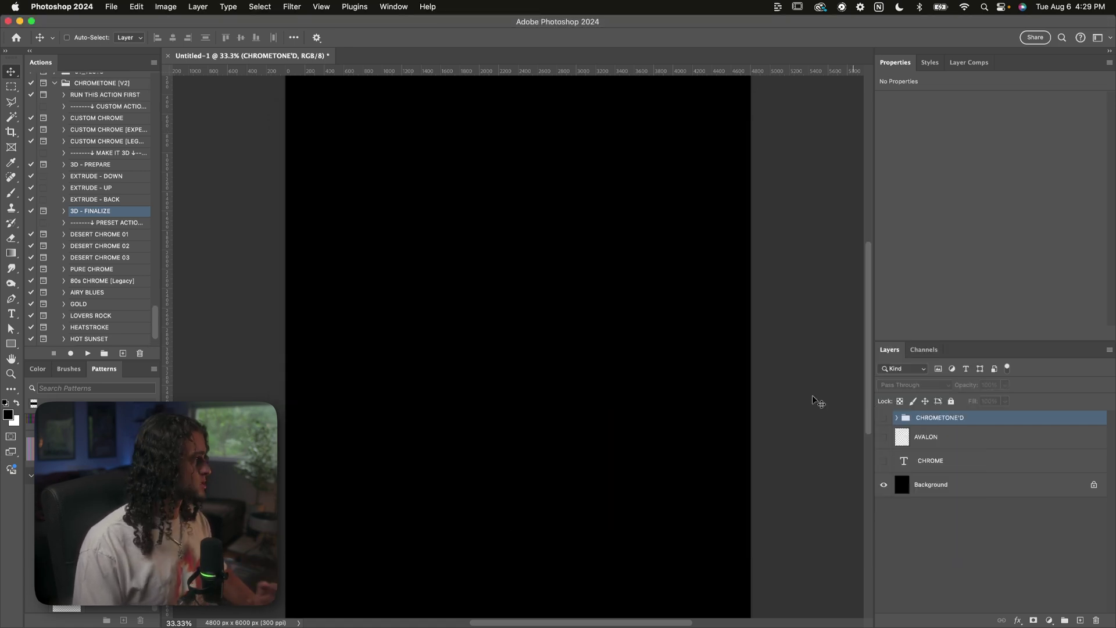
{"action": "left_click", "coordinate": [88, 85]}
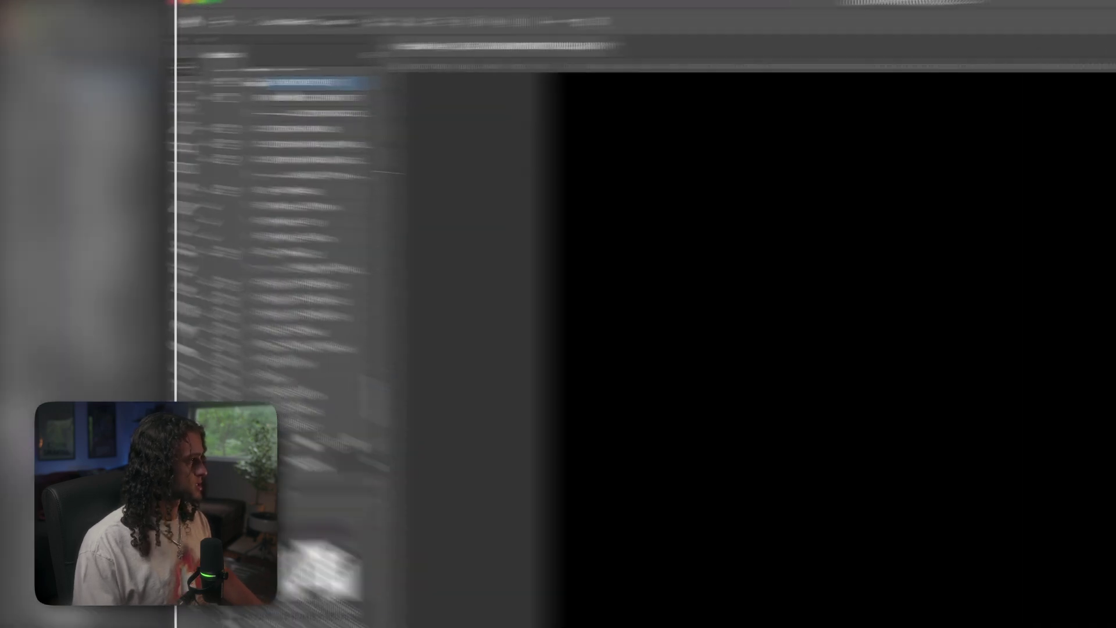
- Check that Actions is enabled among the program's displayed panels, leaving it on
{"action": "scroll", "coordinate": [102, 139], "scroll_direction": "down", "scroll_amount": 3}
{"action": "scroll", "coordinate": [101, 139], "scroll_direction": "up", "scroll_amount": 3}
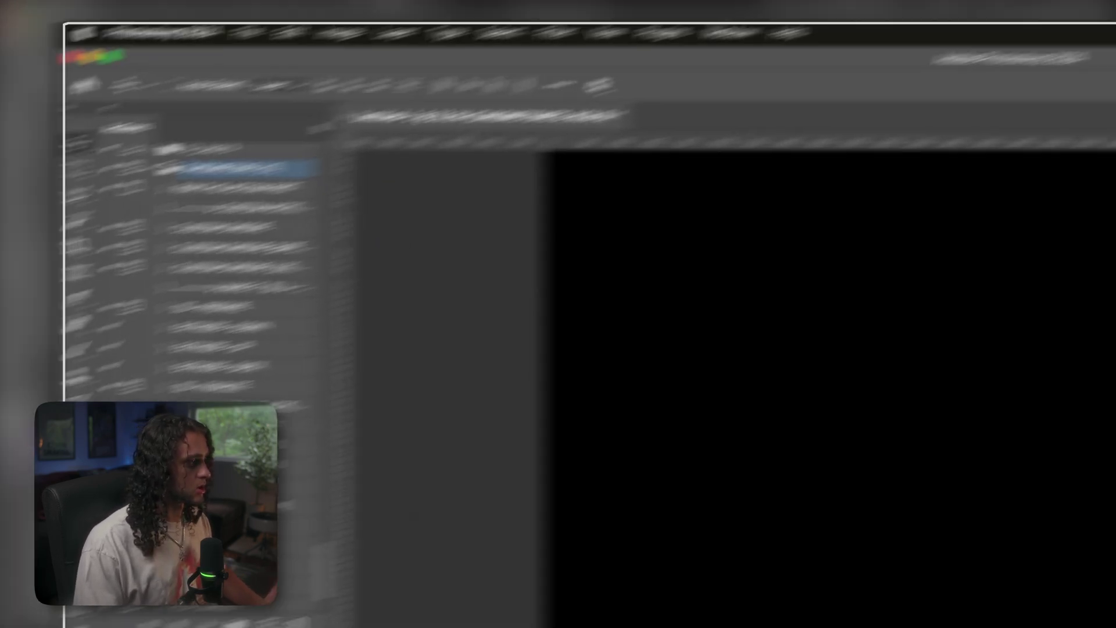
{"action": "left_click", "coordinate": [697, 41]}
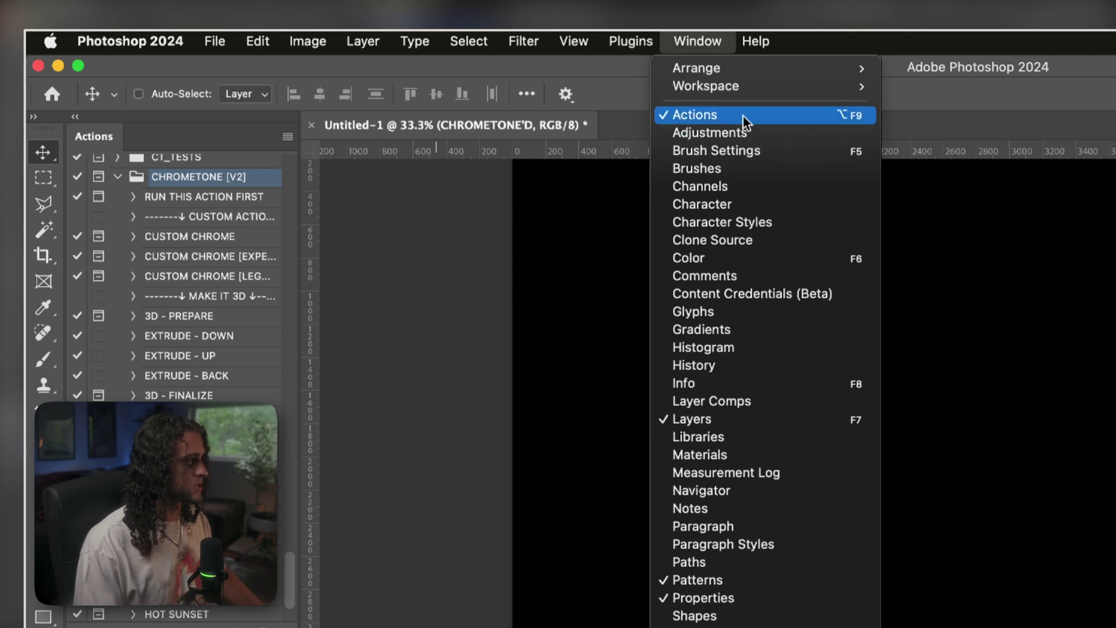
{"action": "left_click", "coordinate": [163, 140]}
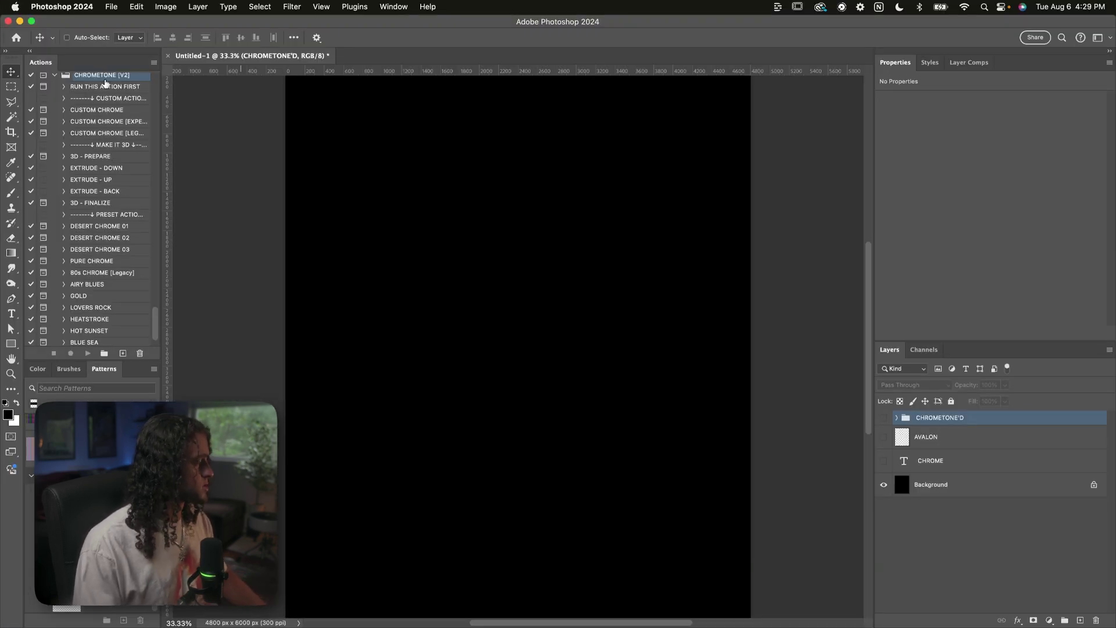
- Examine the custom, 3D and preset sections of the CHROMETONE [V2] action set
{"action": "left_click", "coordinate": [99, 111]}
{"action": "left_click", "coordinate": [102, 133]}
{"action": "left_click", "coordinate": [102, 158]}
{"action": "left_click", "coordinate": [105, 227]}
{"action": "scroll", "coordinate": [106, 230], "scroll_direction": "down", "scroll_amount": 3}
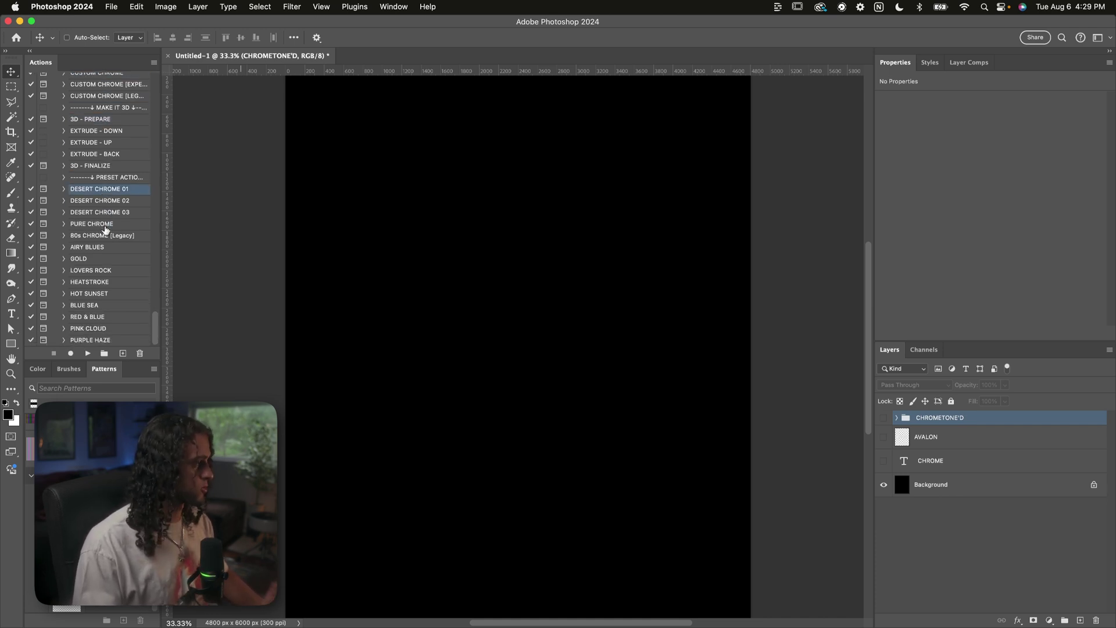
{"action": "scroll", "coordinate": [95, 319], "scroll_direction": "up", "scroll_amount": 8}
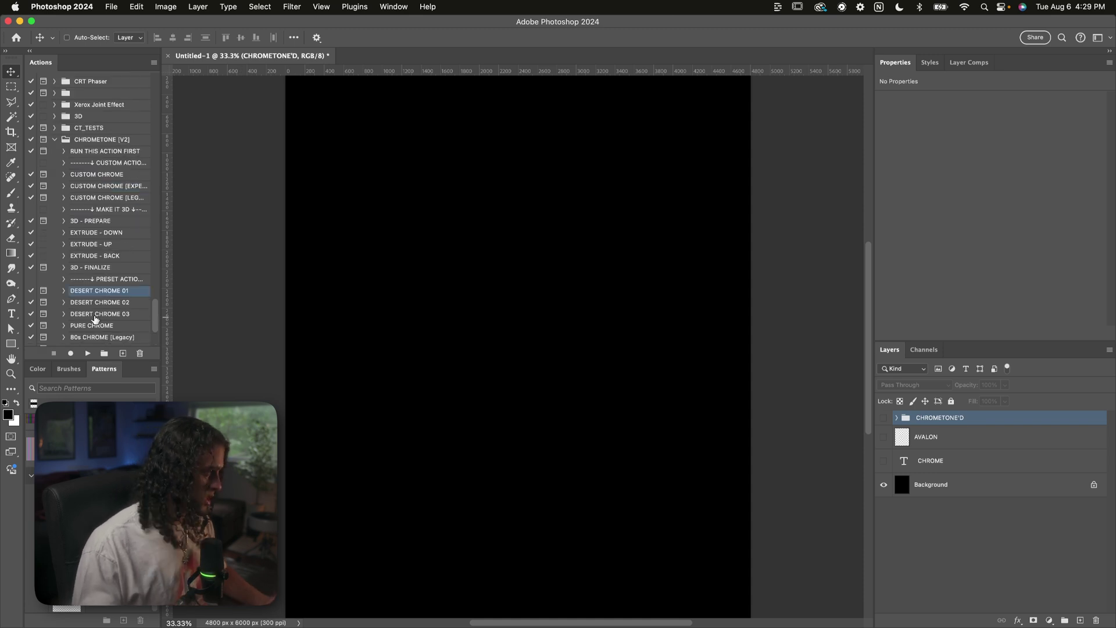
{"action": "scroll", "coordinate": [134, 175], "scroll_direction": "down", "scroll_amount": 5}
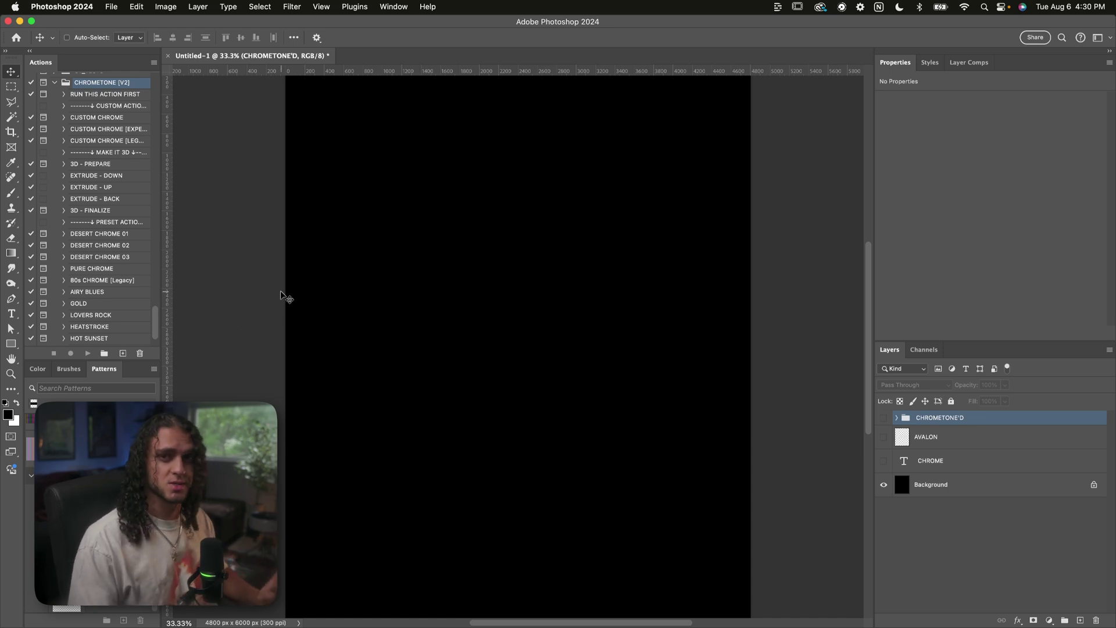
- Inspect the document's dimensions and resolution in the Image Size settings
{"action": "left_click", "coordinate": [169, 4]}
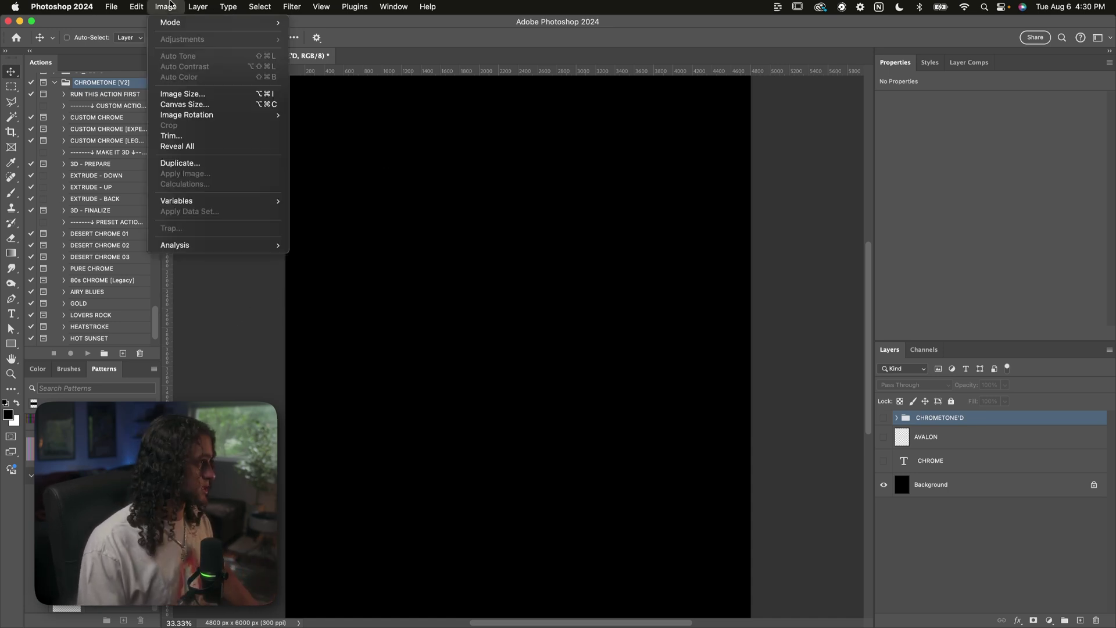
{"action": "left_click", "coordinate": [187, 93]}
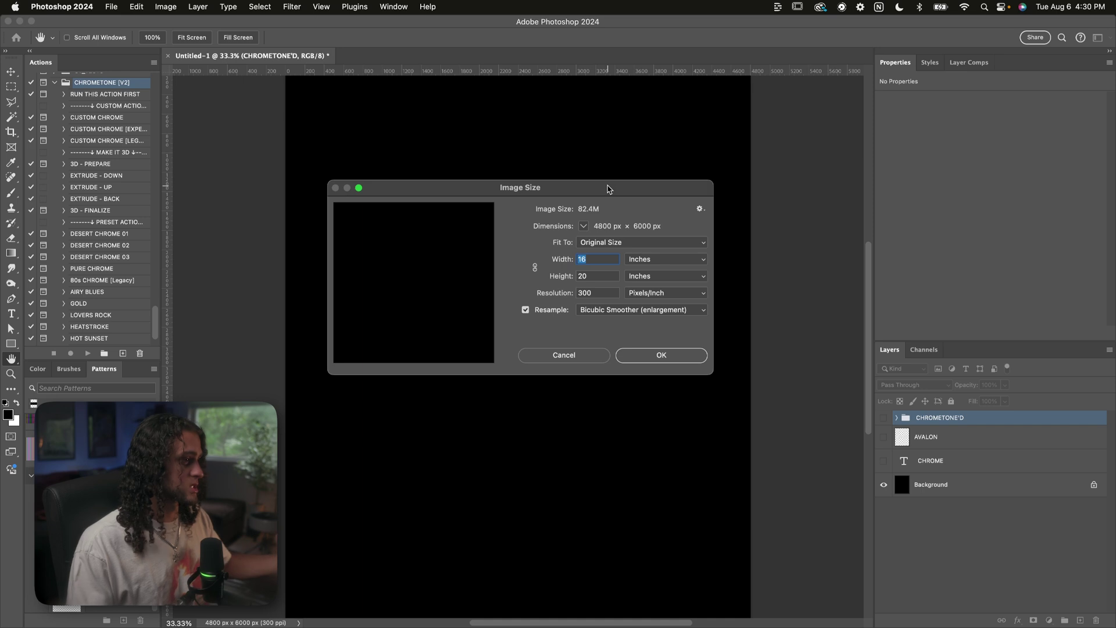
{"action": "left_click_drag", "start_coordinate": [608, 189], "coordinate": [594, 180]}
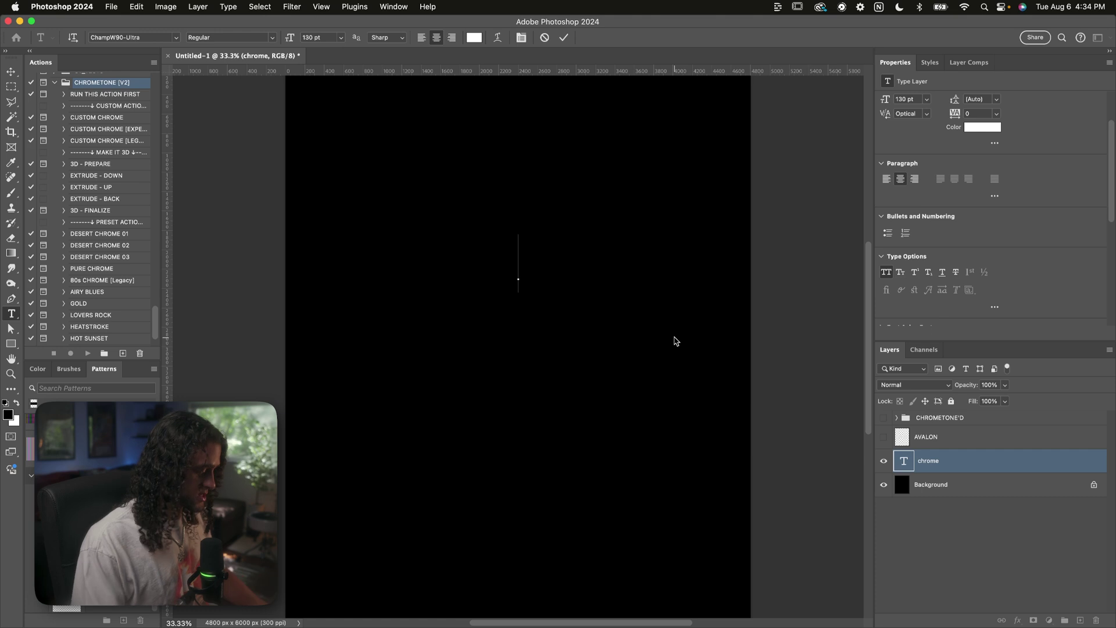
- Enter CHROME in capitals as the text layer's content and switch to the Move tool
{"action": "type", "text": "CHROME"}
{"action": "key", "text": "Escape"}
{"action": "key", "text": "v"}
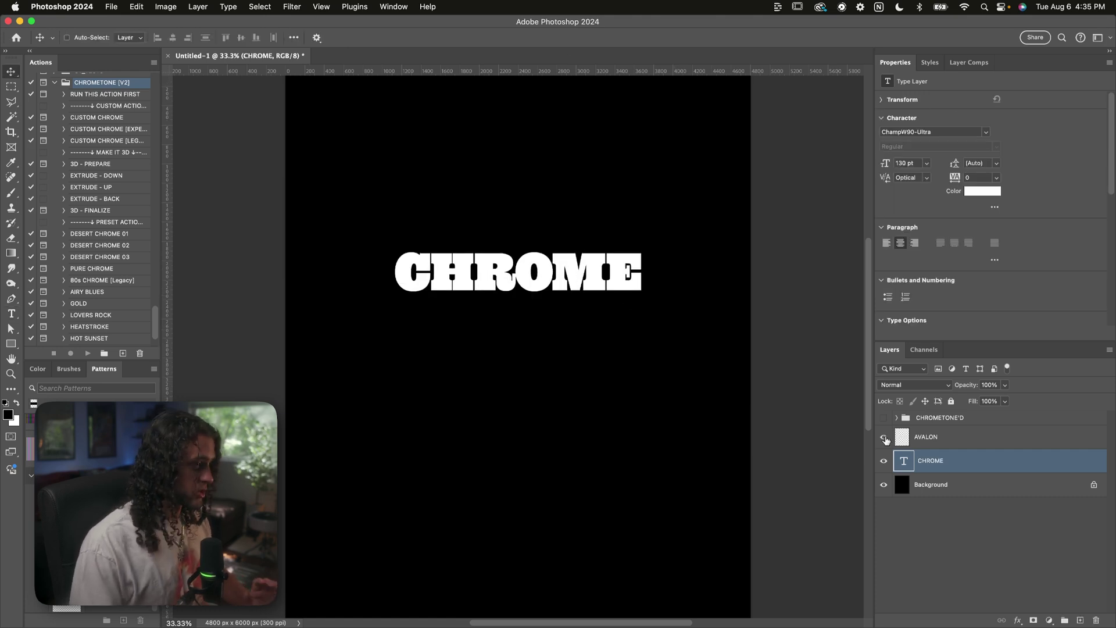
- Show the AVALON layer and move its logo to just below the CHROME text
{"action": "left_click", "coordinate": [884, 437]}
{"action": "left_click", "coordinate": [933, 439]}
{"action": "left_click_drag", "start_coordinate": [588, 382], "coordinate": [592, 366]}
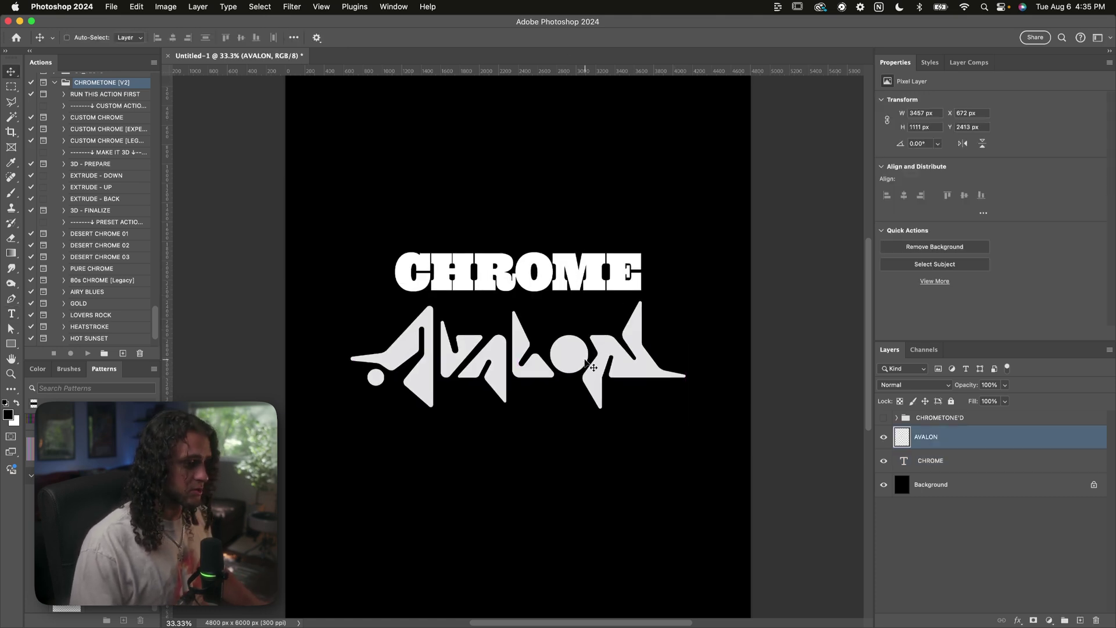
- Undo the changes to the AVALON layer's position and visibility
{"action": "key", "text": "super+z"}
{"action": "key", "text": "super+z"}
{"action": "key", "text": "super+z"}
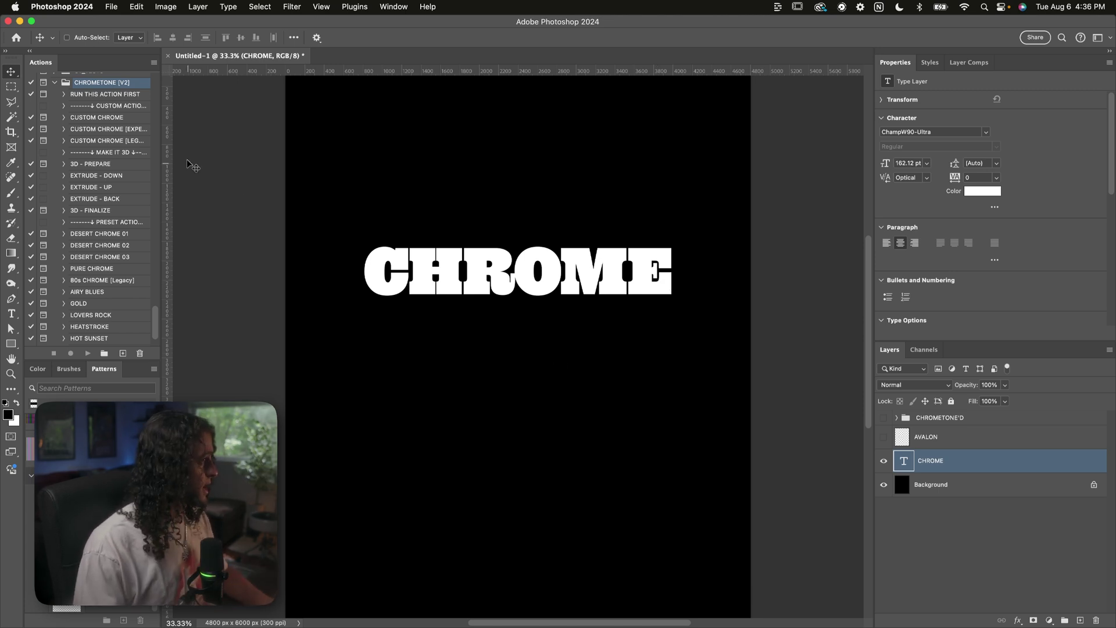
- Review the CUSTOM CHROME action and the preset actions from DESERT CHROME 01 through AIRY BLUES
{"action": "left_click", "coordinate": [114, 117]}
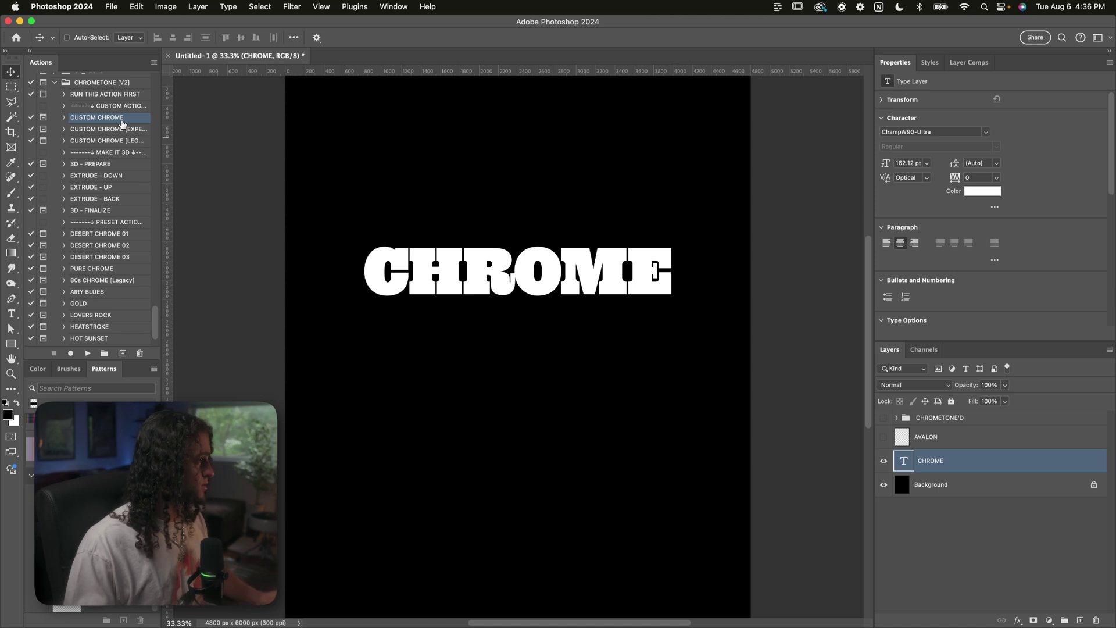
{"action": "scroll", "coordinate": [134, 175], "scroll_direction": "down", "scroll_amount": 2}
{"action": "left_click", "coordinate": [146, 192]}
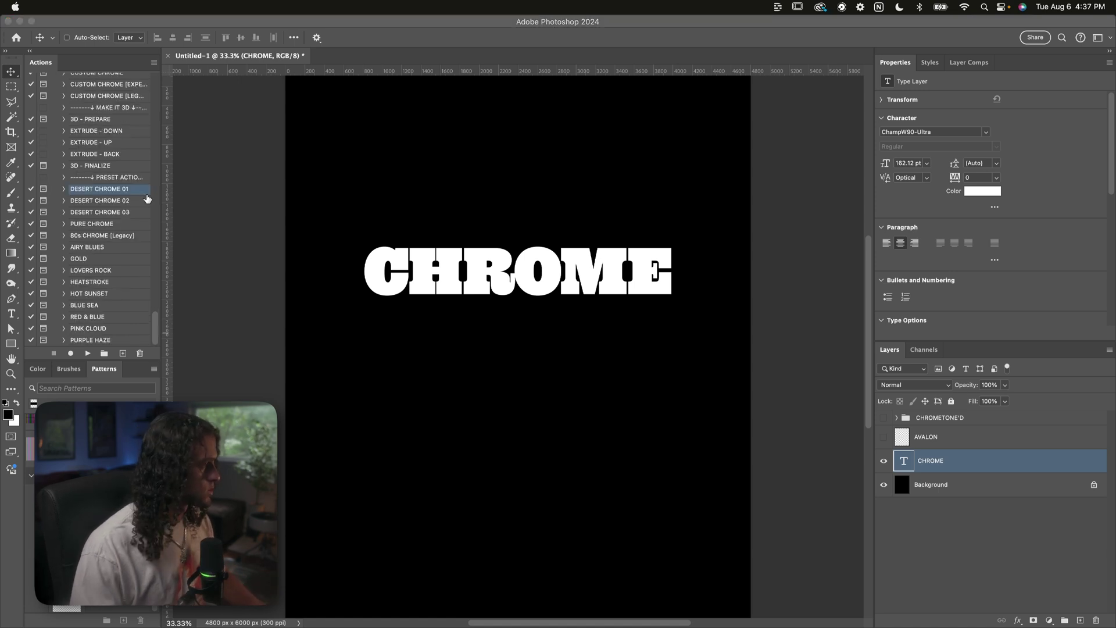
{"action": "left_click", "coordinate": [126, 201]}
{"action": "left_click", "coordinate": [125, 212]}
{"action": "left_click", "coordinate": [124, 224]}
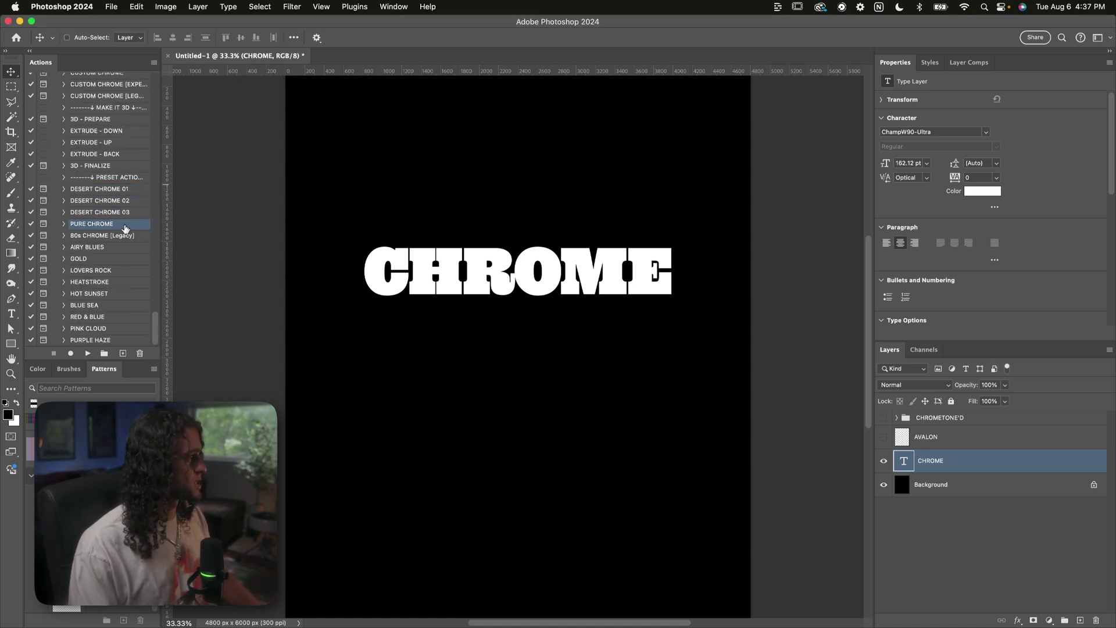
{"action": "left_click", "coordinate": [124, 236]}
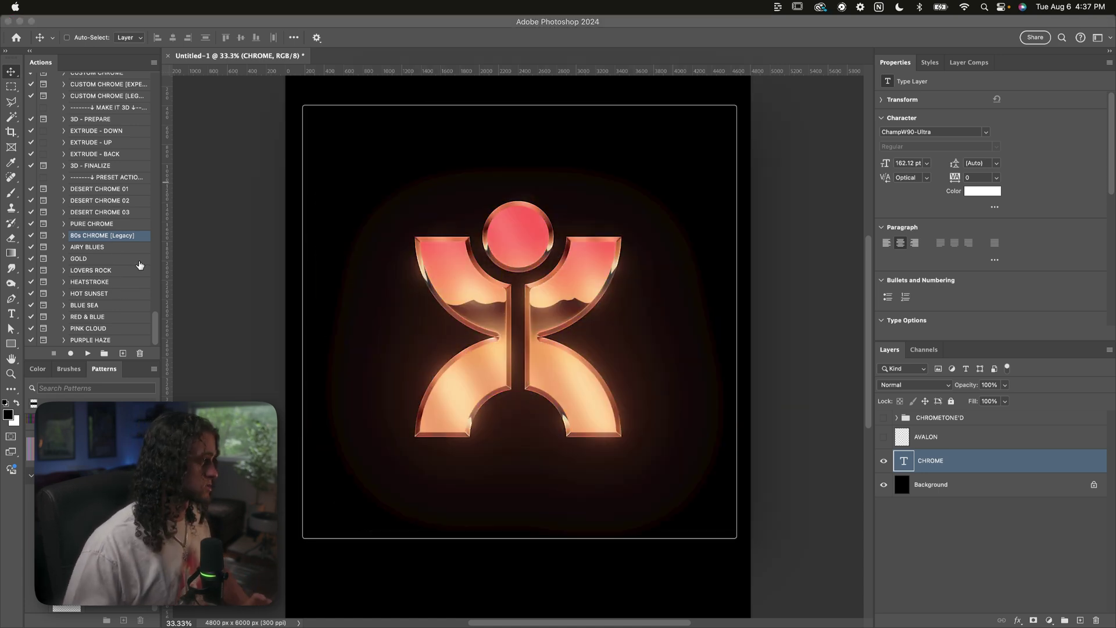
{"action": "left_click", "coordinate": [134, 246]}
- Review the 3D - PREPARE and EXTRUDE - DOWN actions in the make-it-3D section
{"action": "scroll", "coordinate": [128, 227], "scroll_direction": "up", "scroll_amount": 3}
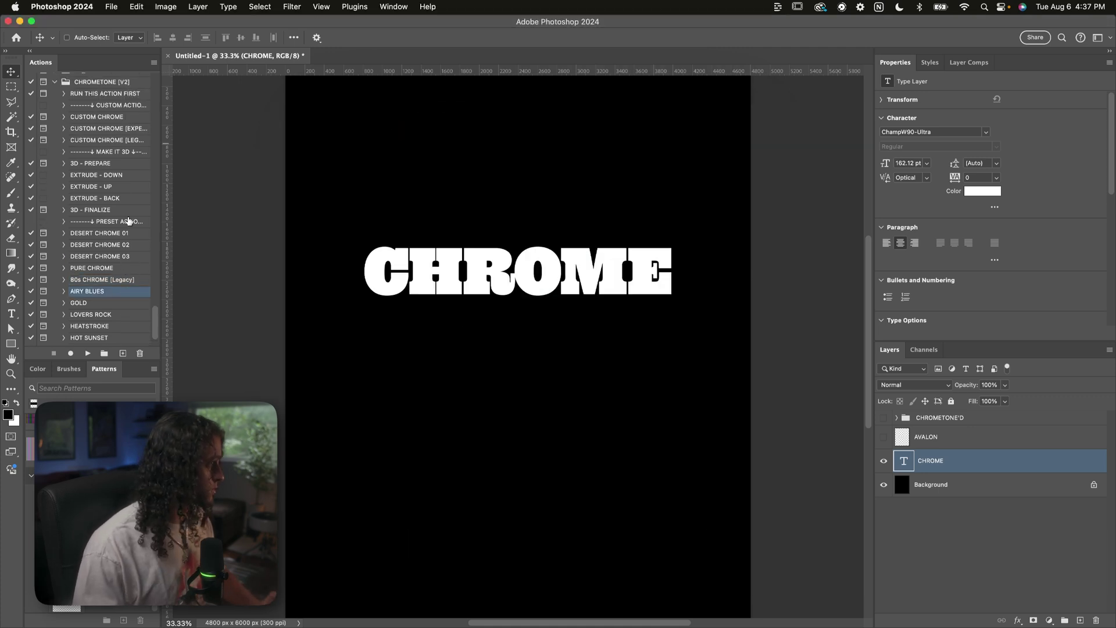
{"action": "left_click", "coordinate": [119, 164]}
{"action": "left_click", "coordinate": [119, 176]}
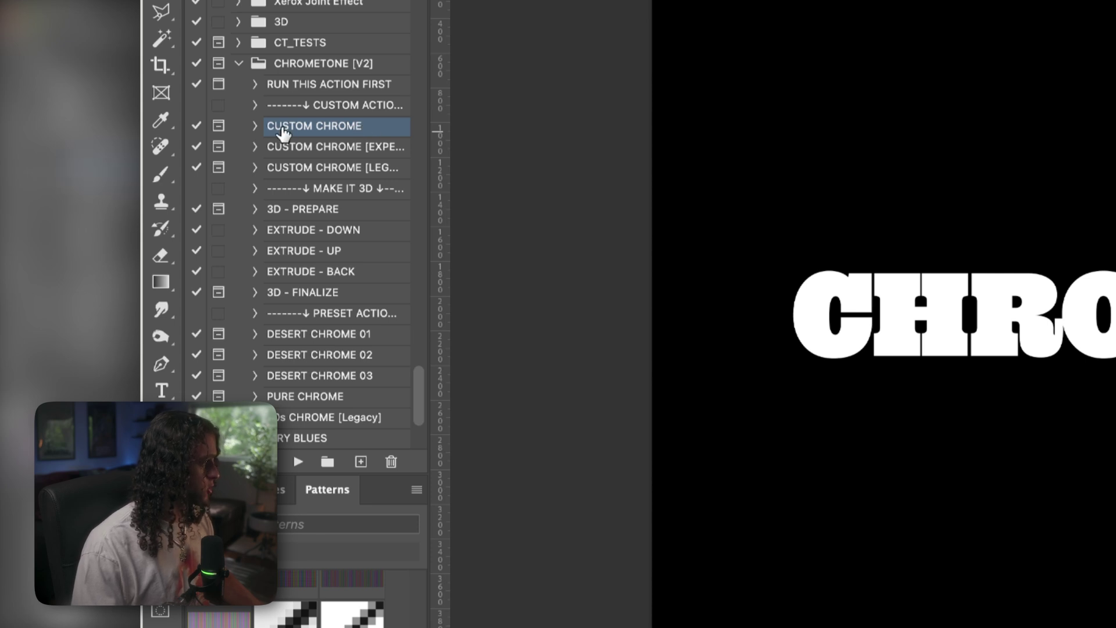
- Run the CUSTOM CHROME action and continue to the bevel stroke settings for the CHROME text
{"action": "left_click", "coordinate": [297, 464]}
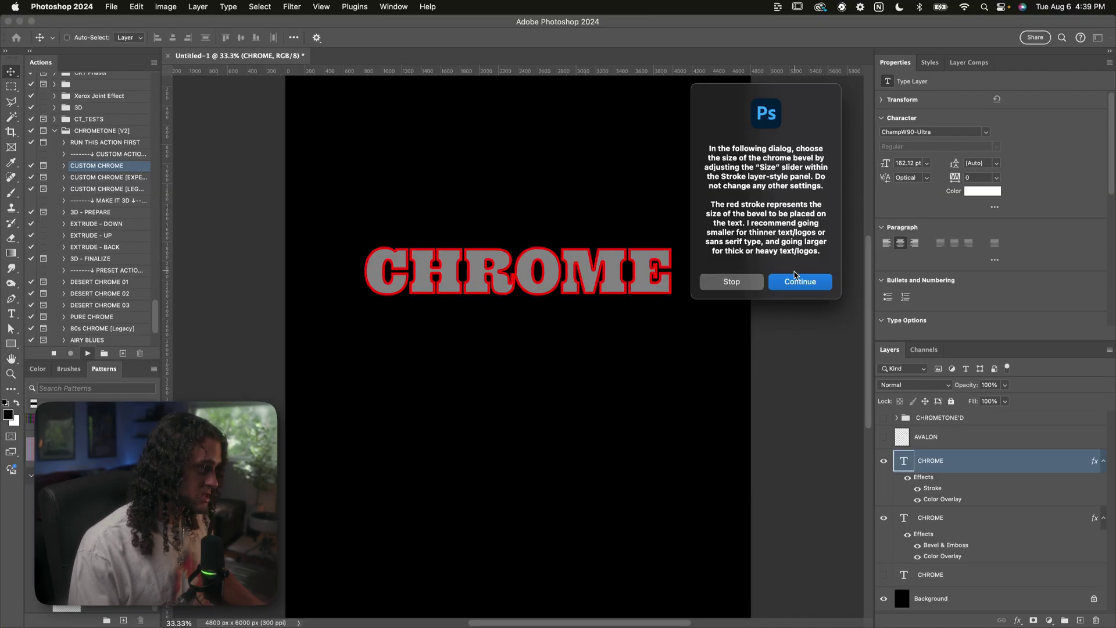
{"action": "left_click", "coordinate": [796, 279]}
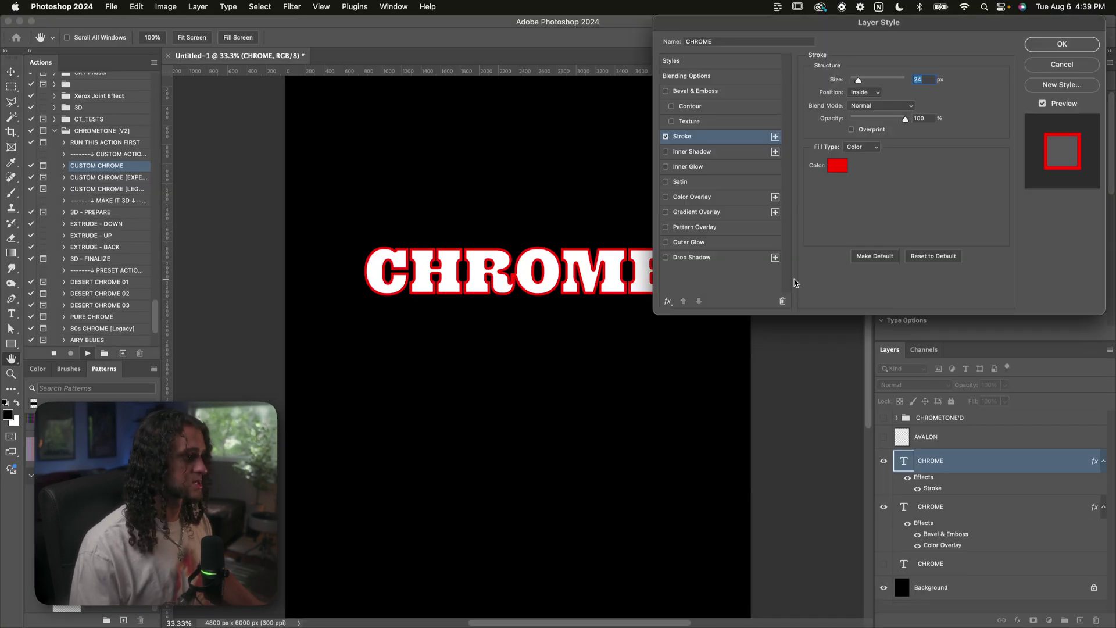
{"action": "left_click_drag", "start_coordinate": [731, 24], "coordinate": [804, 142]}
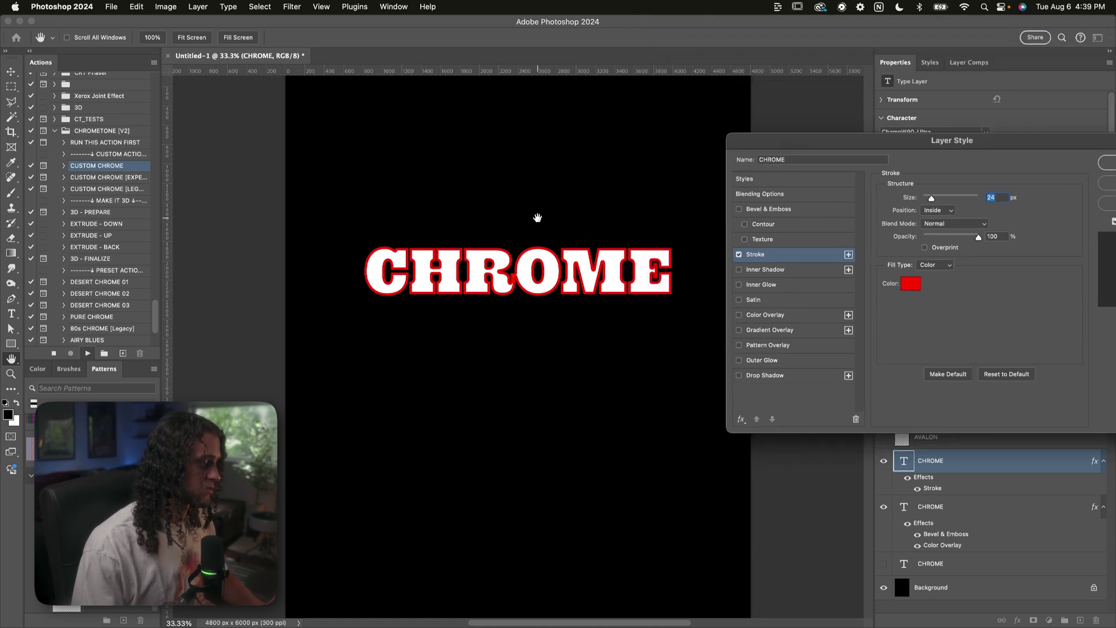
{"action": "key", "text": "super+equal"}
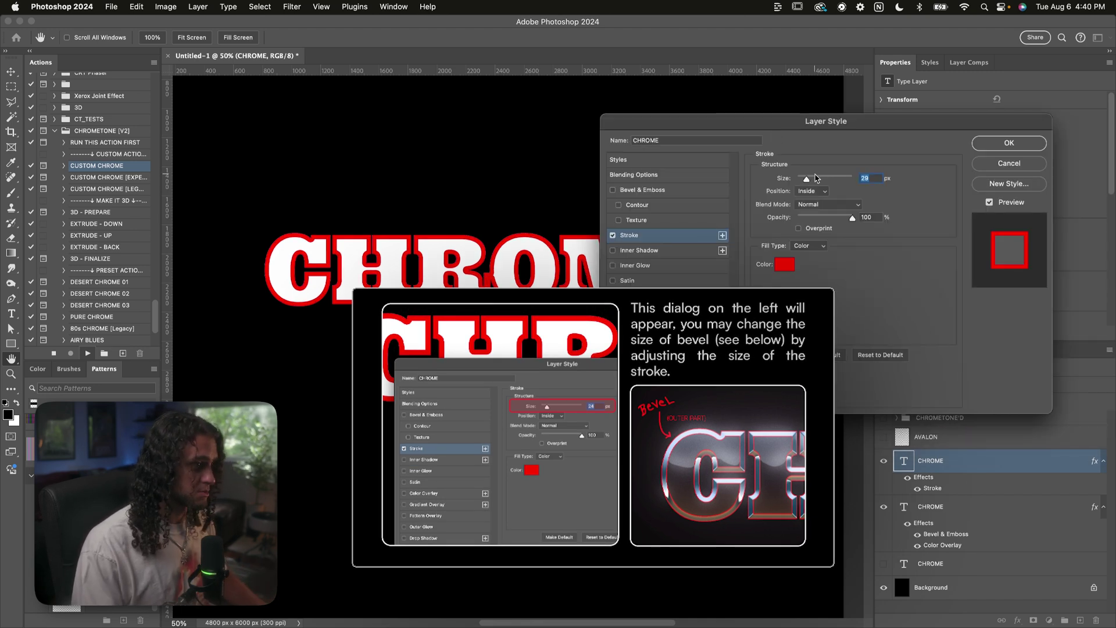
- Try bevel stroke sizes of 29, 40 and 10 px on the CHROME text
{"action": "left_click_drag", "start_coordinate": [807, 178], "coordinate": [812, 179]}
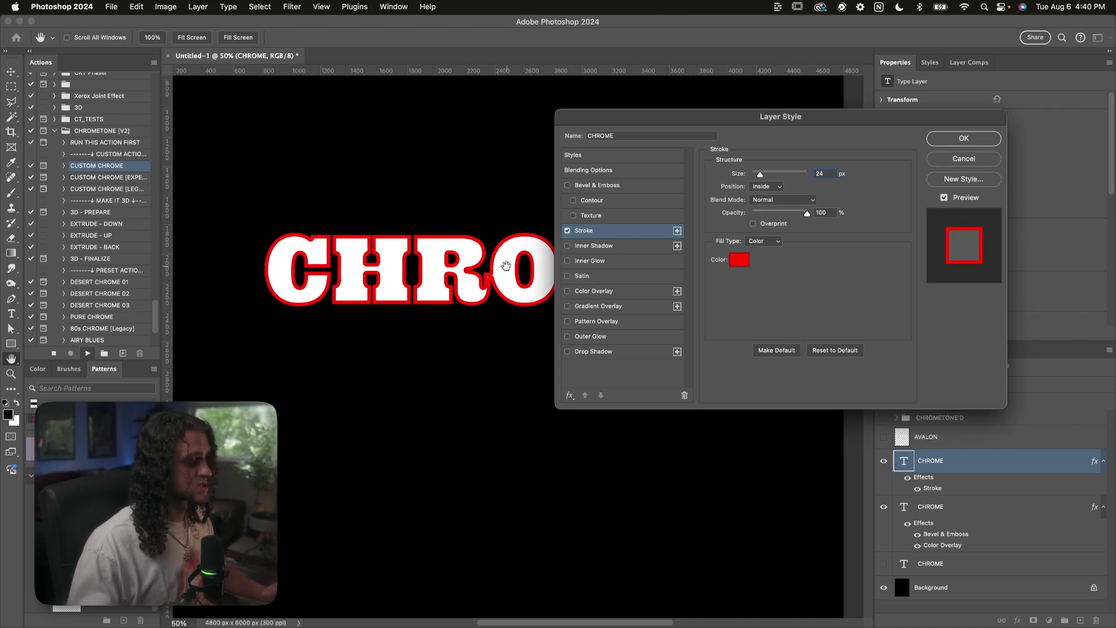
{"action": "scroll", "coordinate": [480, 336], "scroll_direction": "up", "scroll_amount": 2}
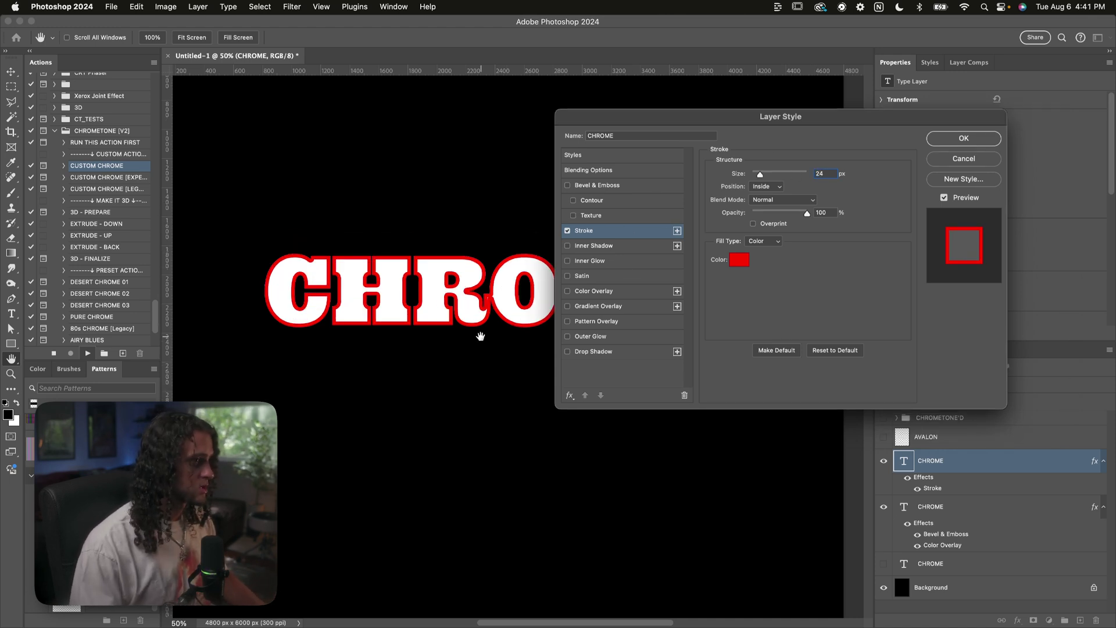
{"action": "left_click_drag", "start_coordinate": [760, 175], "coordinate": [763, 176]}
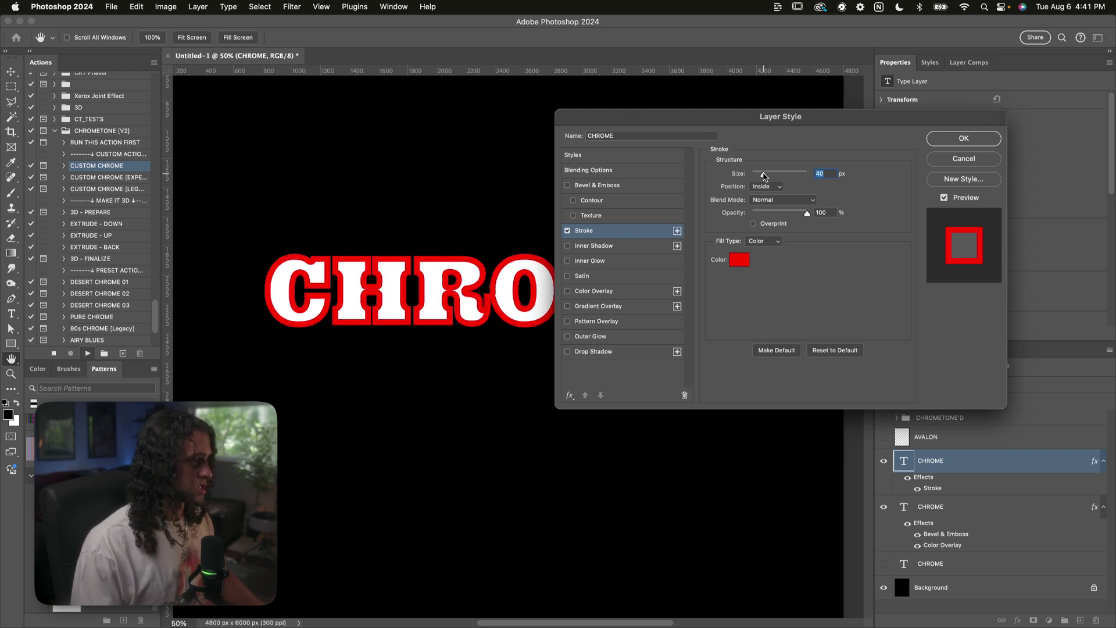
{"action": "left_click_drag", "start_coordinate": [764, 175], "coordinate": [757, 176]}
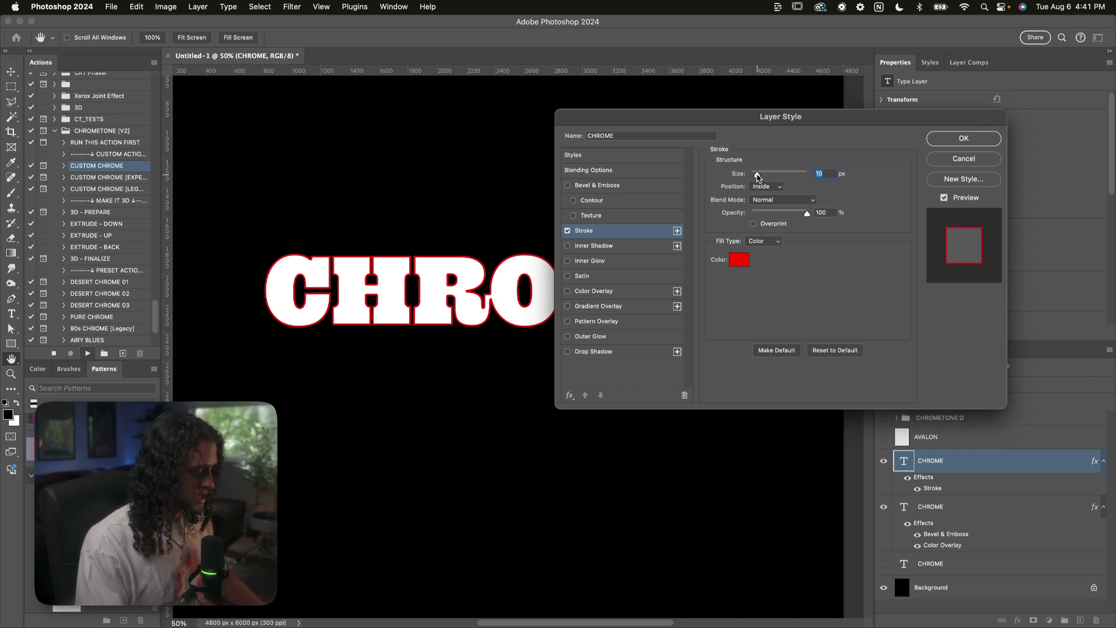
- Set the bevel stroke size of the CHROME text to 30 px and accept the layer style
{"action": "left_click_drag", "start_coordinate": [757, 176], "coordinate": [761, 175]}
{"action": "scroll", "coordinate": [525, 256], "scroll_direction": "up", "scroll_amount": 3}
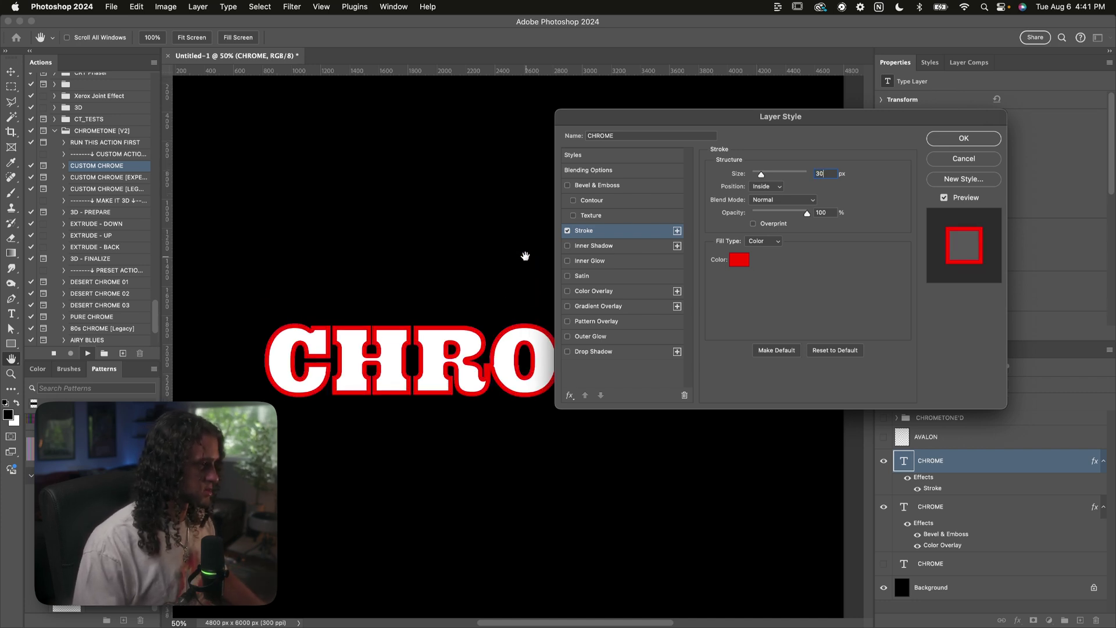
{"action": "left_click_drag", "start_coordinate": [638, 124], "coordinate": [772, 122]}
{"action": "scroll", "coordinate": [581, 241], "scroll_direction": "down", "scroll_amount": 2}
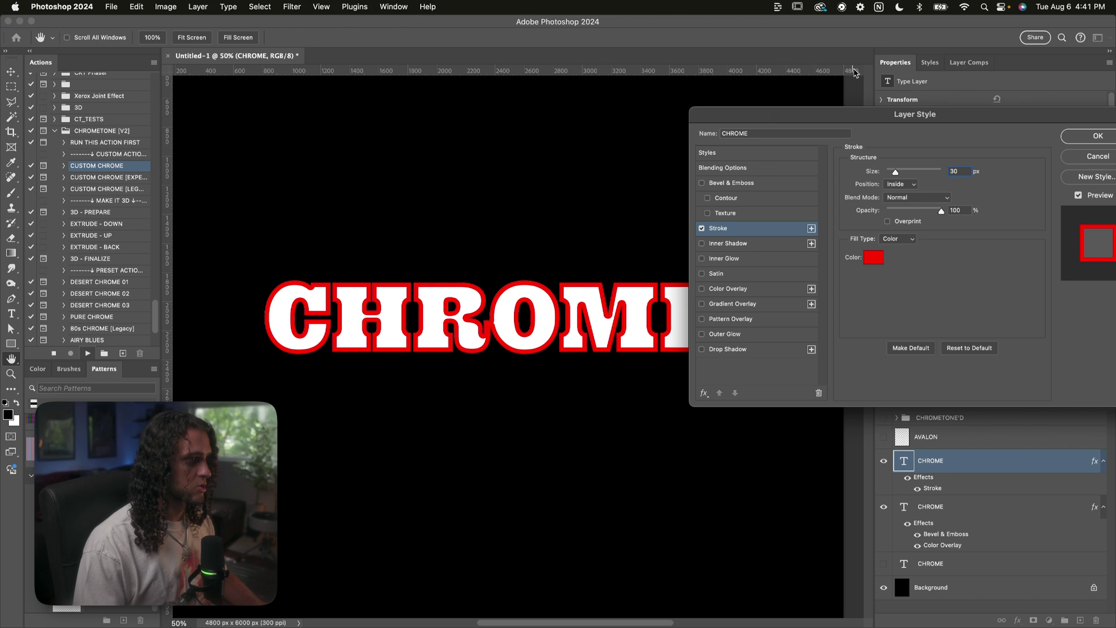
{"action": "left_click_drag", "start_coordinate": [842, 109], "coordinate": [600, 113]}
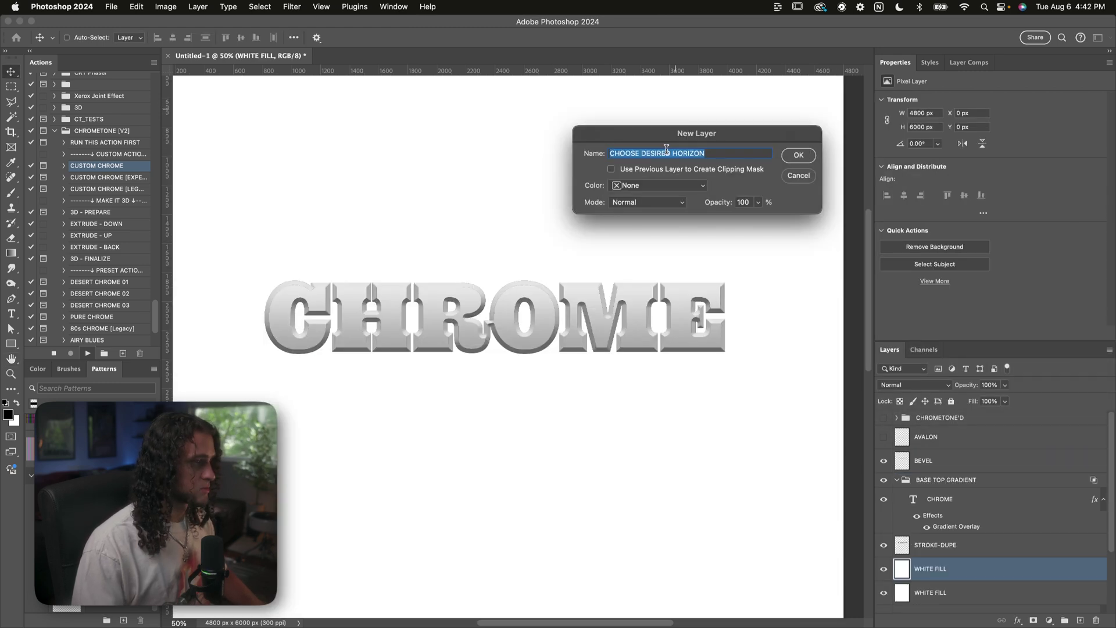
{"action": "left_click", "coordinate": [836, 138]}
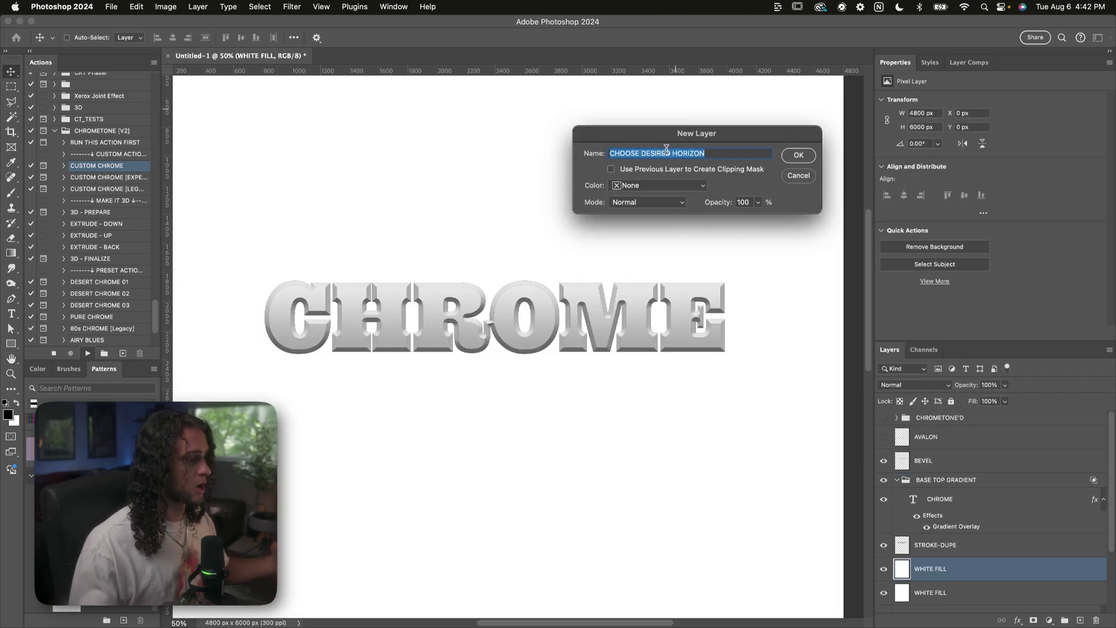
- Create the CHOOSE DESIRED HORIZON layer, with its pattern scaled to 50% and its upper edge across the middle of the CHROME letters
{"action": "left_click", "coordinate": [799, 156]}
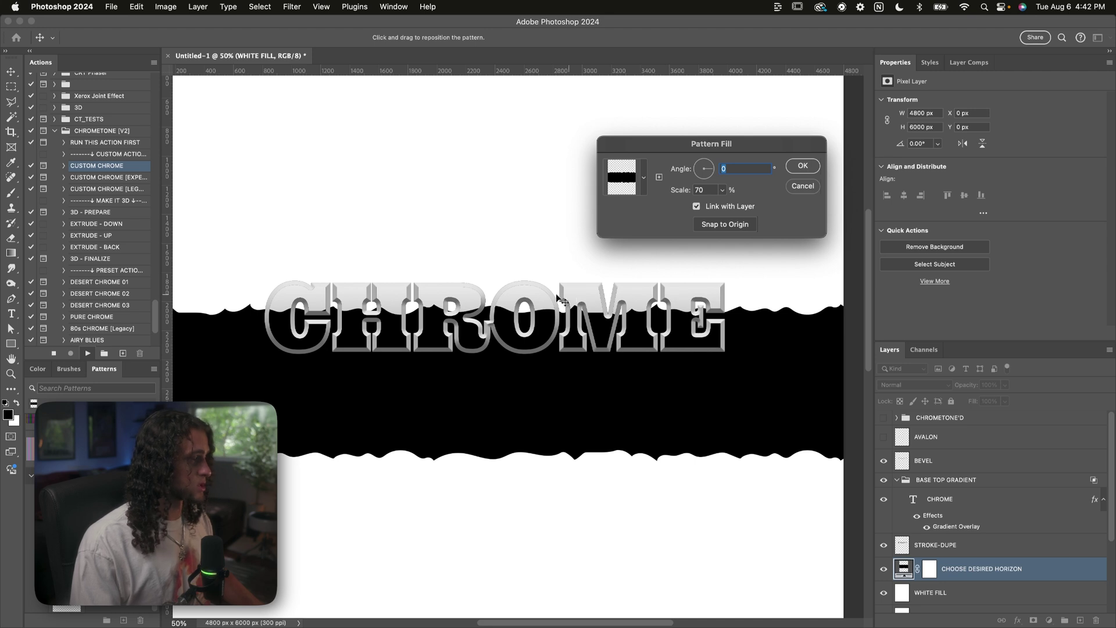
{"action": "mouse_move", "coordinate": [415, 300]}
{"action": "left_mouse_down"}
{"action": "mouse_move", "coordinate": [515, 299]}
{"action": "mouse_move", "coordinate": [498, 280]}
{"action": "mouse_move", "coordinate": [518, 274]}
{"action": "mouse_move", "coordinate": [509, 270]}
{"action": "left_mouse_up"}
{"action": "left_click_drag", "start_coordinate": [693, 153], "coordinate": [685, 142]}
{"action": "type", "text": "50"}
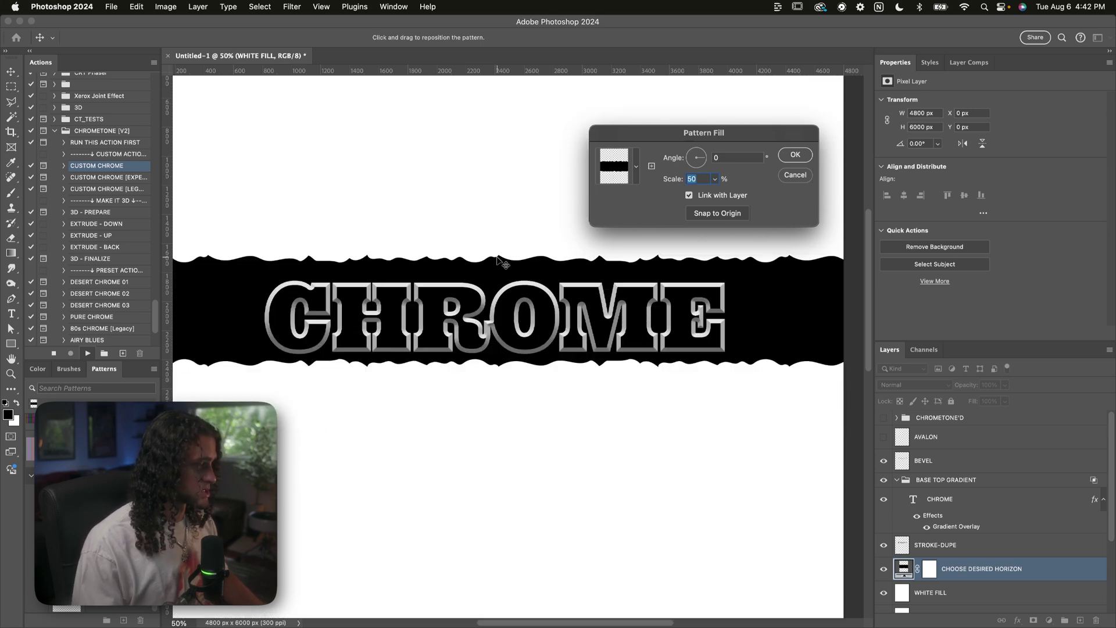
{"action": "mouse_move", "coordinate": [498, 260]}
{"action": "left_mouse_down"}
{"action": "mouse_move", "coordinate": [503, 315]}
{"action": "mouse_move", "coordinate": [659, 331]}
{"action": "mouse_move", "coordinate": [493, 325]}
{"action": "mouse_move", "coordinate": [472, 340]}
{"action": "left_mouse_up"}
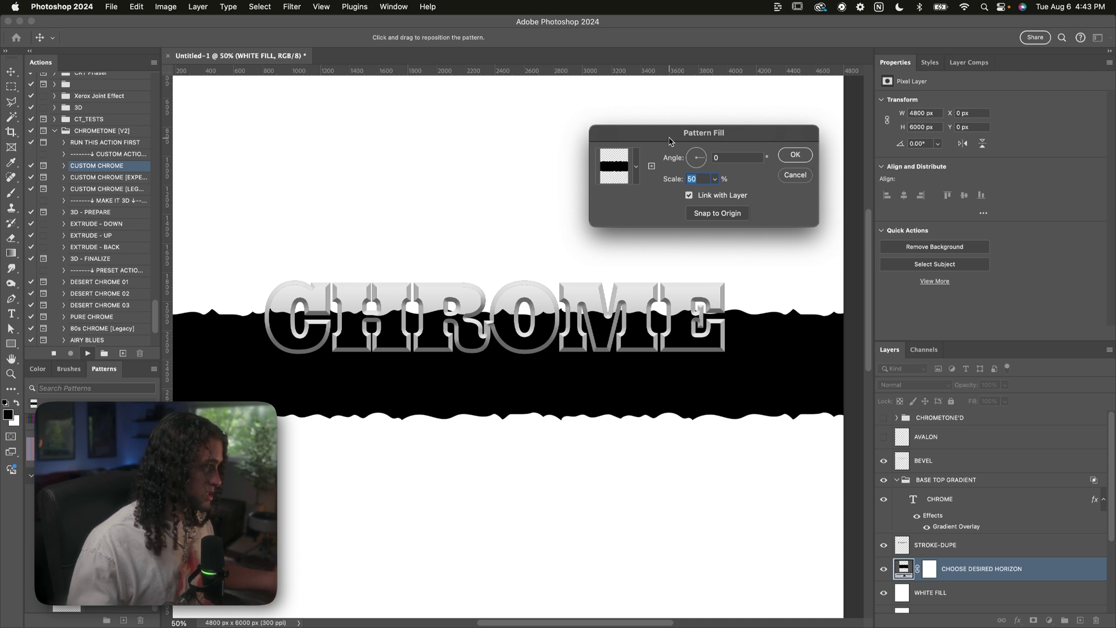
- Browse the pattern presets for the horizon fill down to the CHROMETONE HORIZONS group
{"action": "left_click", "coordinate": [627, 160]}
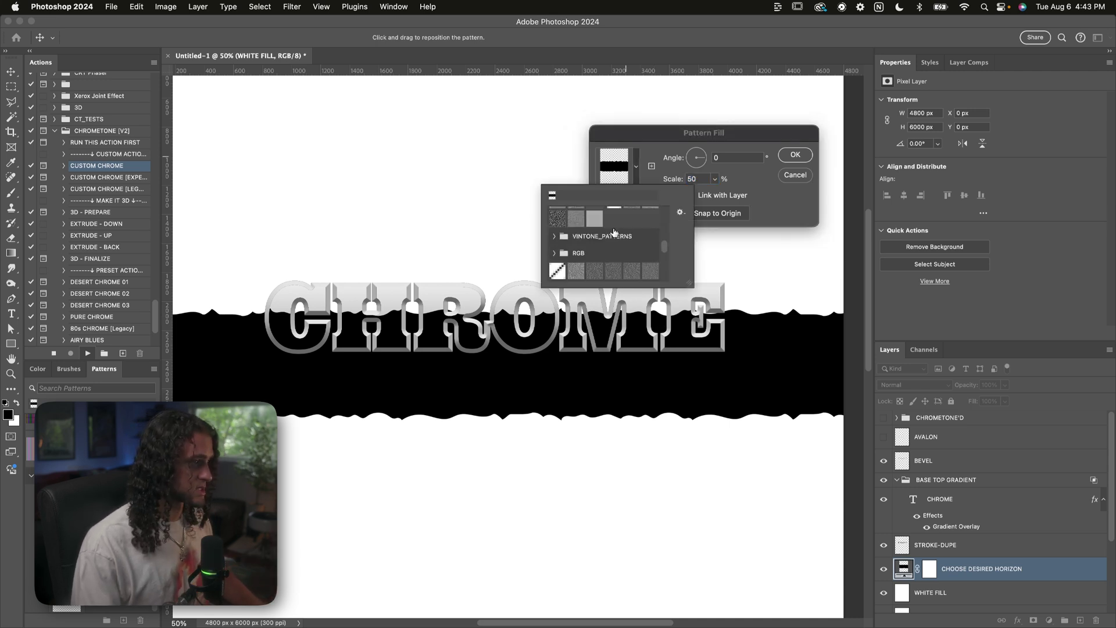
{"action": "left_click", "coordinate": [665, 174]}
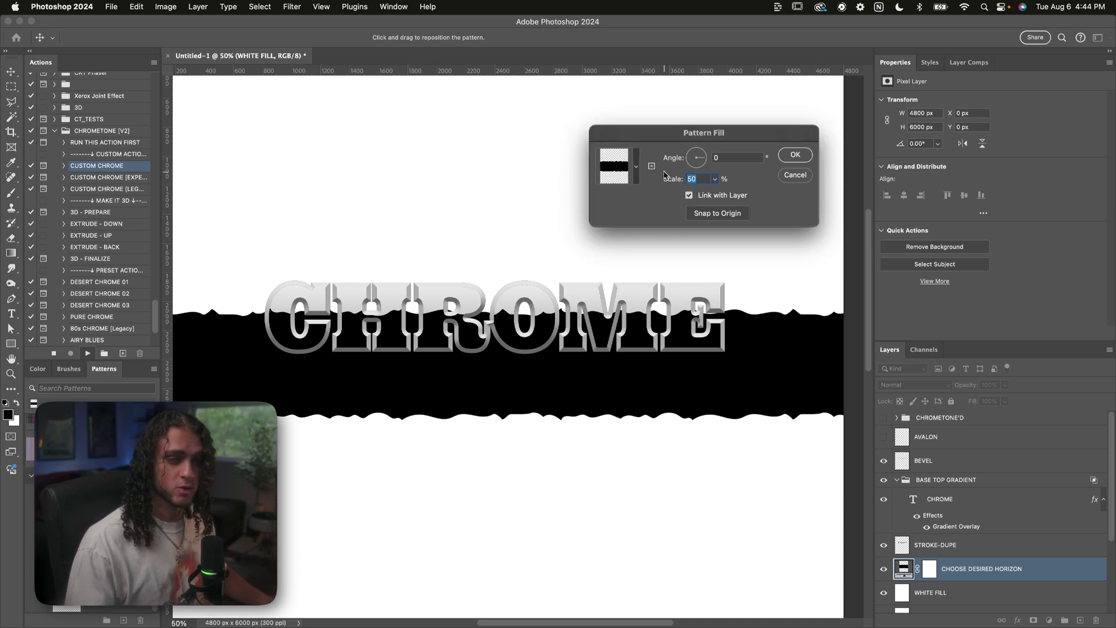
{"action": "left_click_drag", "start_coordinate": [647, 139], "coordinate": [647, 144]}
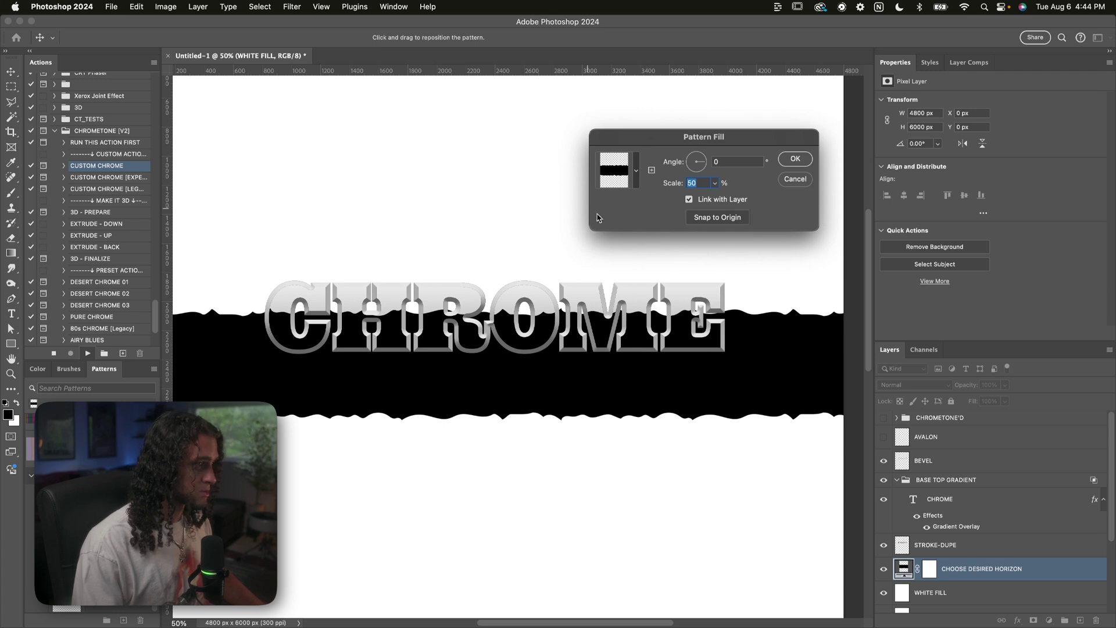
{"action": "left_click", "coordinate": [618, 173]}
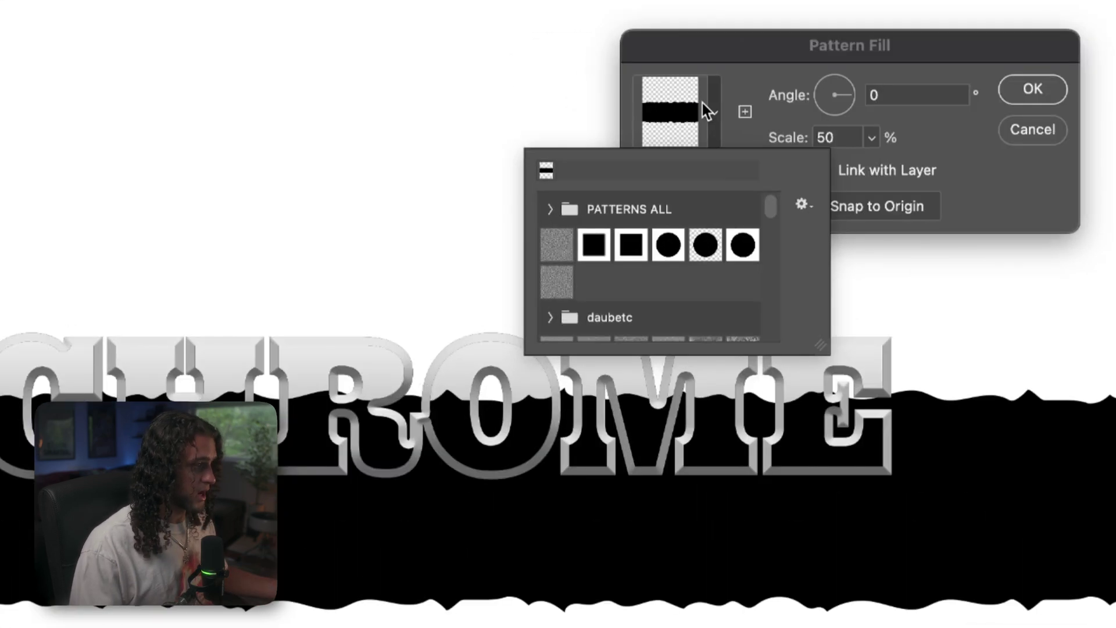
{"action": "scroll", "coordinate": [602, 246], "scroll_direction": "down", "scroll_amount": 8}
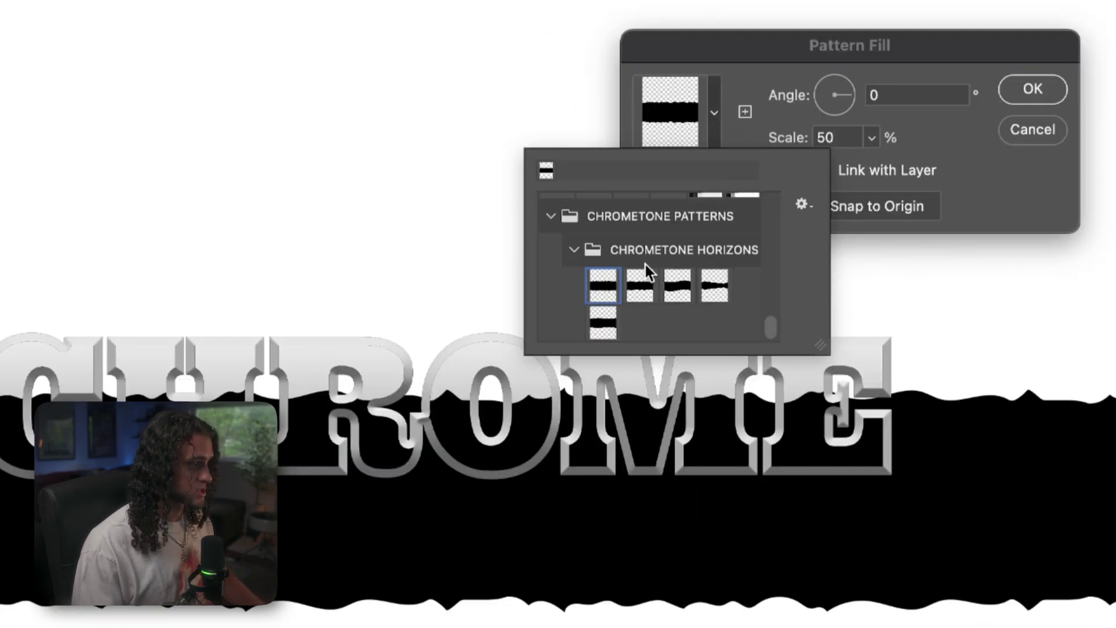
{"action": "left_click", "coordinate": [630, 218]}
{"action": "scroll", "coordinate": [722, 254], "scroll_direction": "up", "scroll_amount": 2}
{"action": "scroll", "coordinate": [688, 297], "scroll_direction": "down", "scroll_amount": 3}
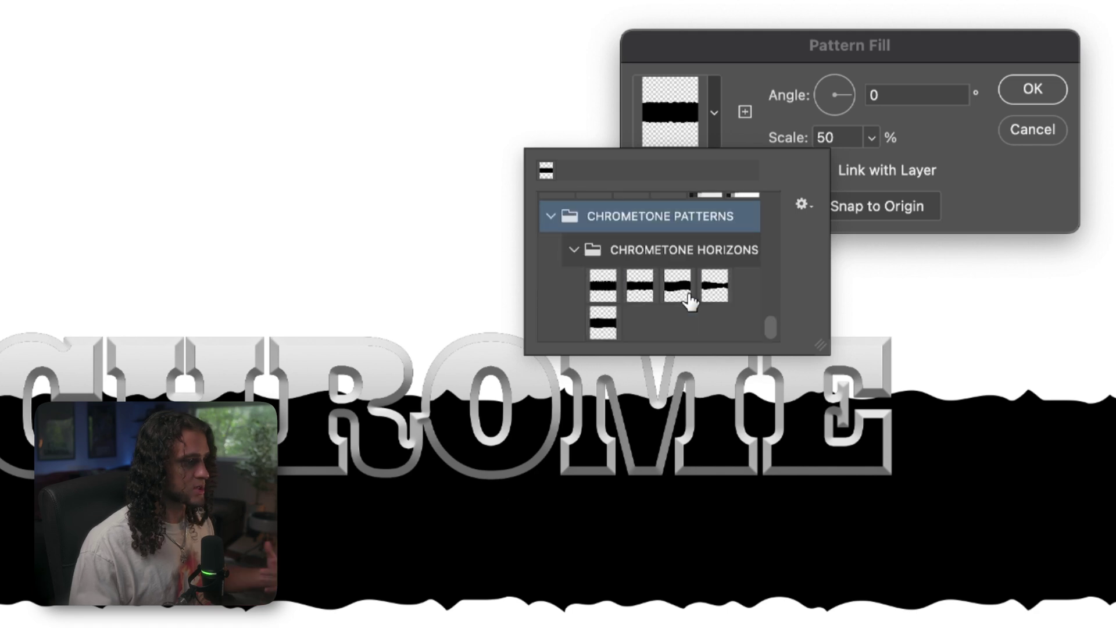
- Try the CHROMETONE HORIZONS patterns one after another as the horizon fill, ending with the fifth
{"action": "left_click", "coordinate": [602, 283]}
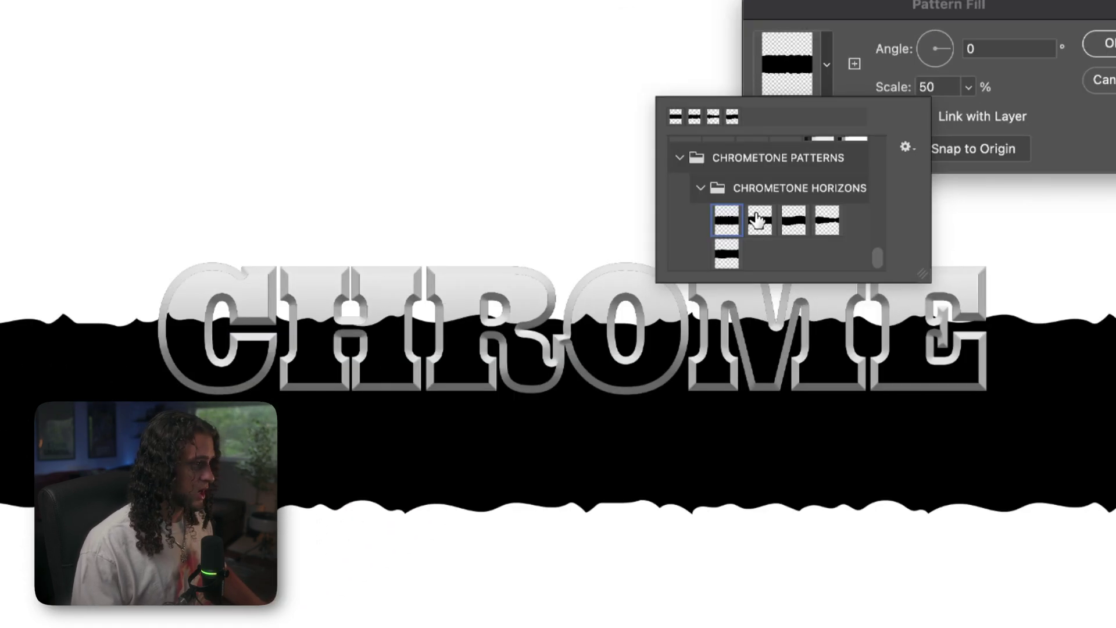
{"action": "left_click", "coordinate": [640, 285]}
{"action": "left_click", "coordinate": [788, 221]}
{"action": "left_click", "coordinate": [826, 221]}
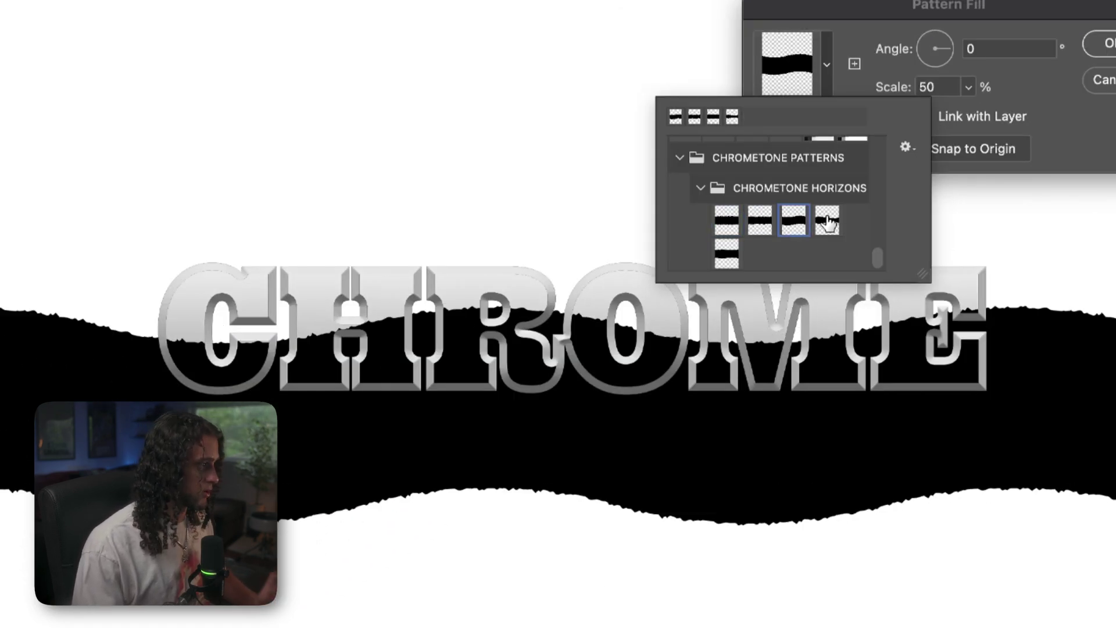
{"action": "left_click", "coordinate": [722, 249]}
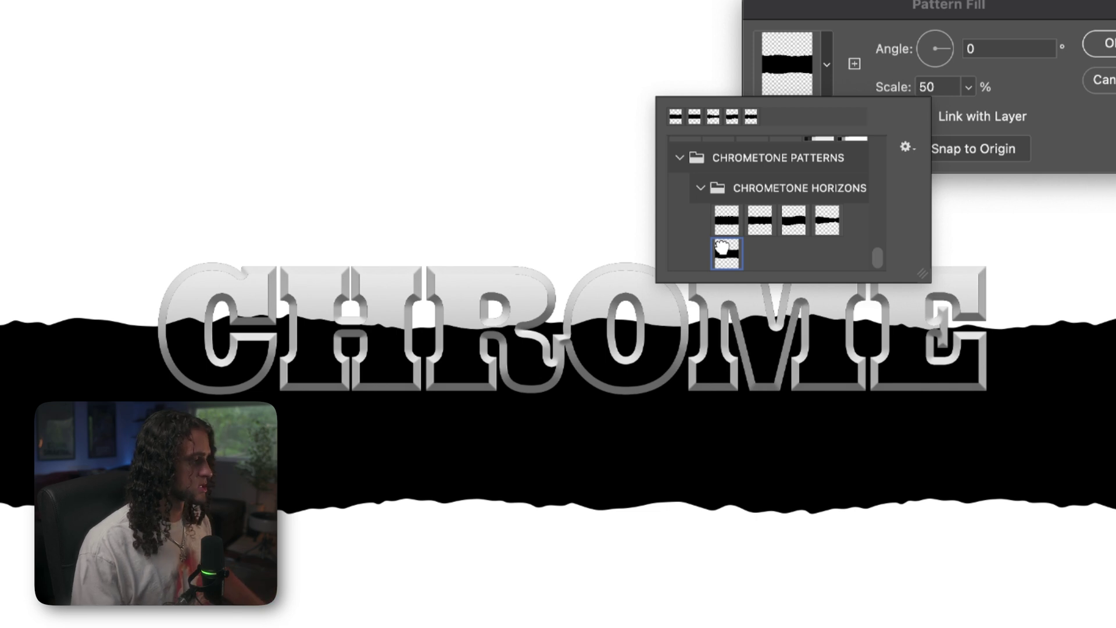
{"action": "left_click", "coordinate": [826, 82]}
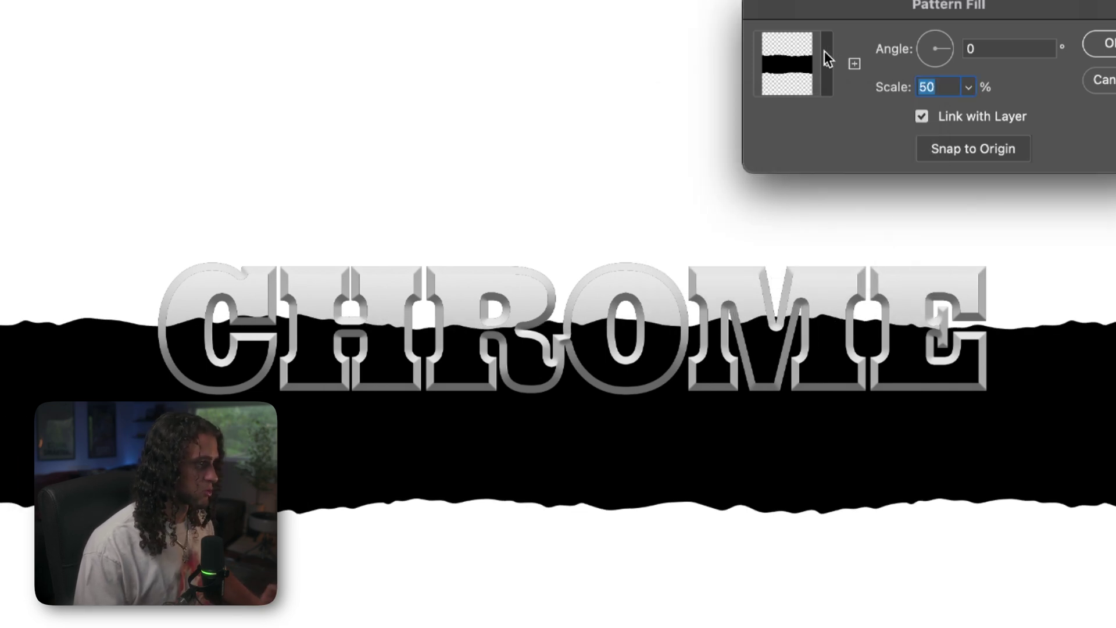
- Try the wavy third horizon pattern, reposition it across the CHROME letters and scale it to 100%
{"action": "left_click", "coordinate": [827, 64]}
{"action": "left_click", "coordinate": [780, 223]}
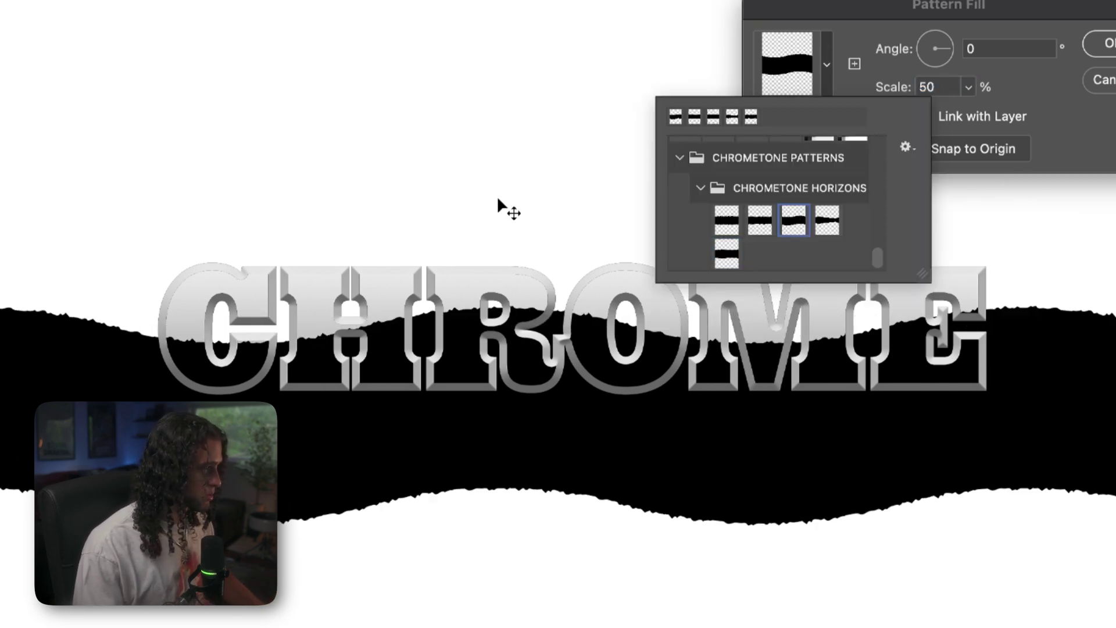
{"action": "left_click", "coordinate": [498, 197]}
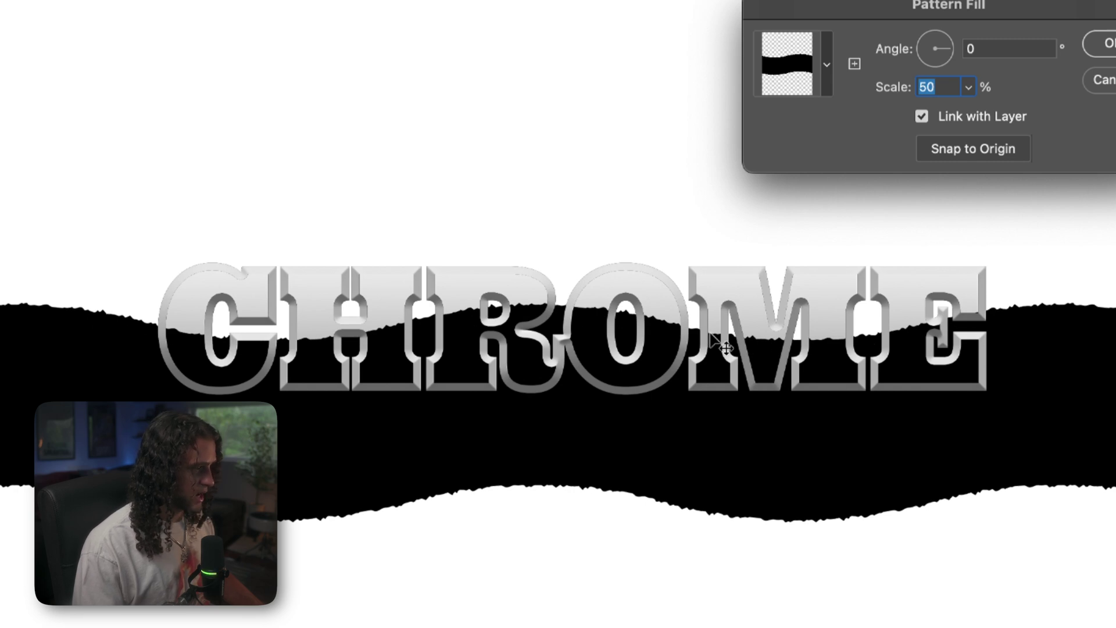
{"action": "left_click_drag", "start_coordinate": [962, 274], "coordinate": [739, 317]}
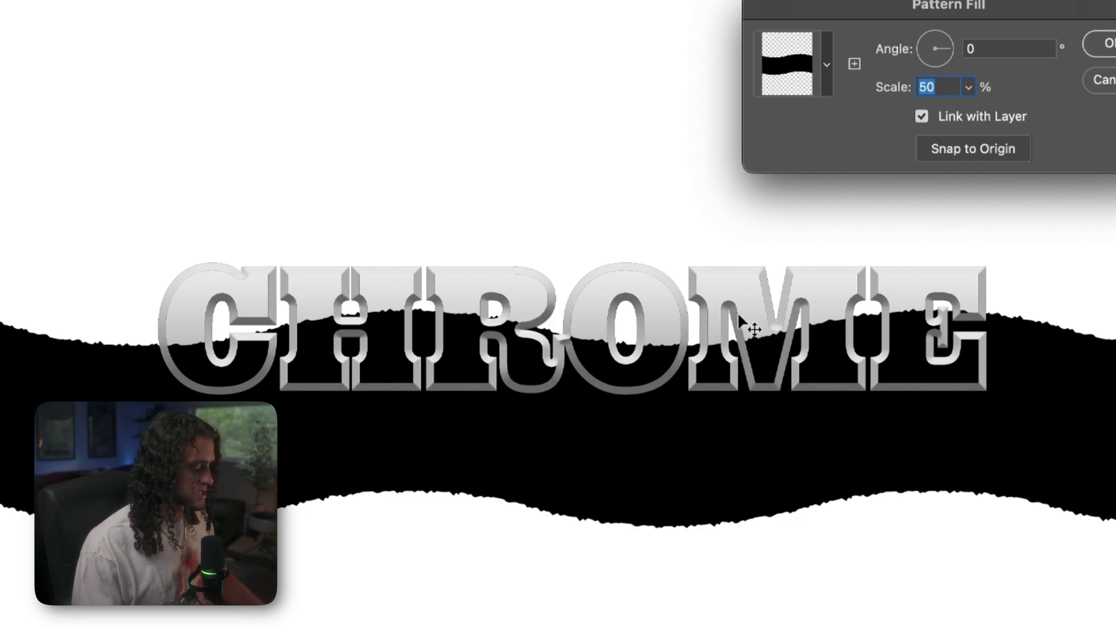
{"action": "type", "text": "100"}
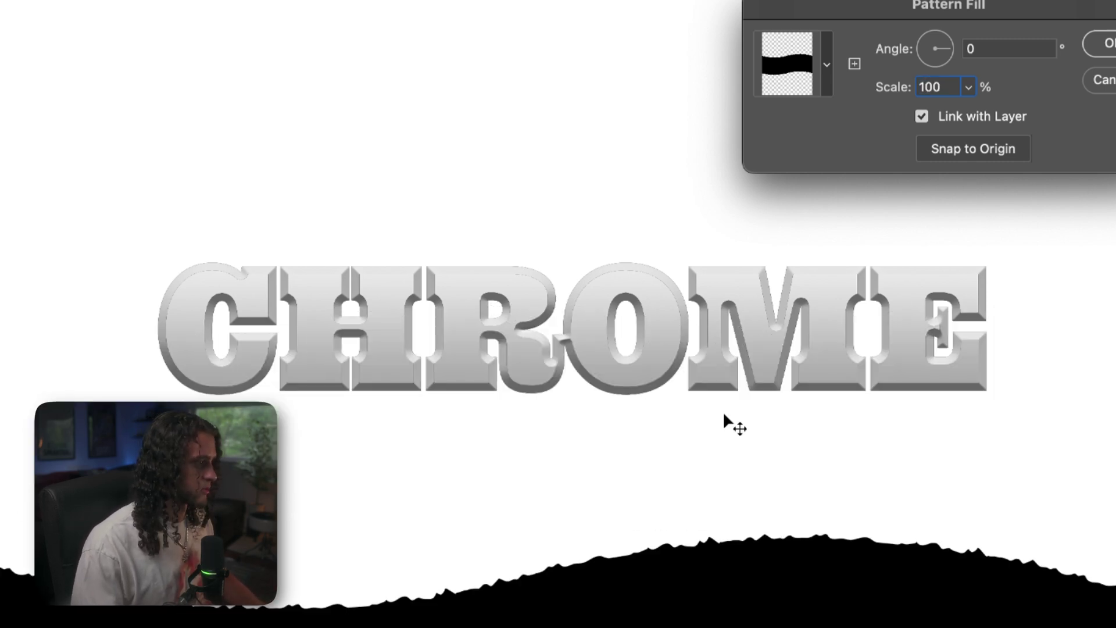
{"action": "left_click_drag", "start_coordinate": [598, 560], "coordinate": [196, 289]}
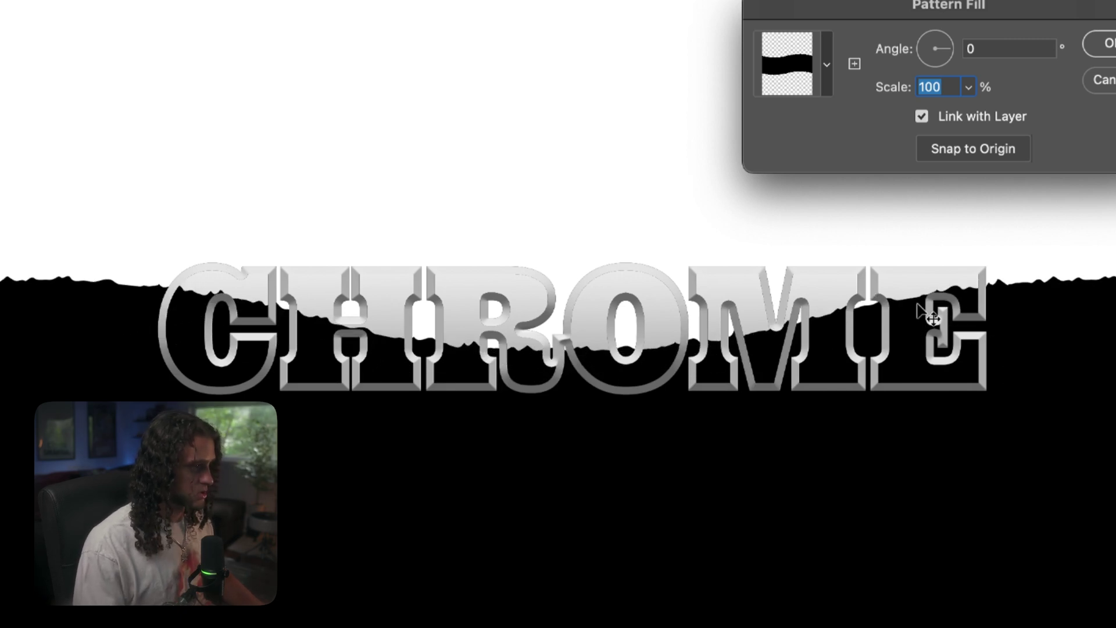
- Try the fourth horizon pattern at 100% scale and shift its peak behind the middle of the CHROME text
{"action": "left_click", "coordinate": [827, 64]}
{"action": "left_click", "coordinate": [827, 219]}
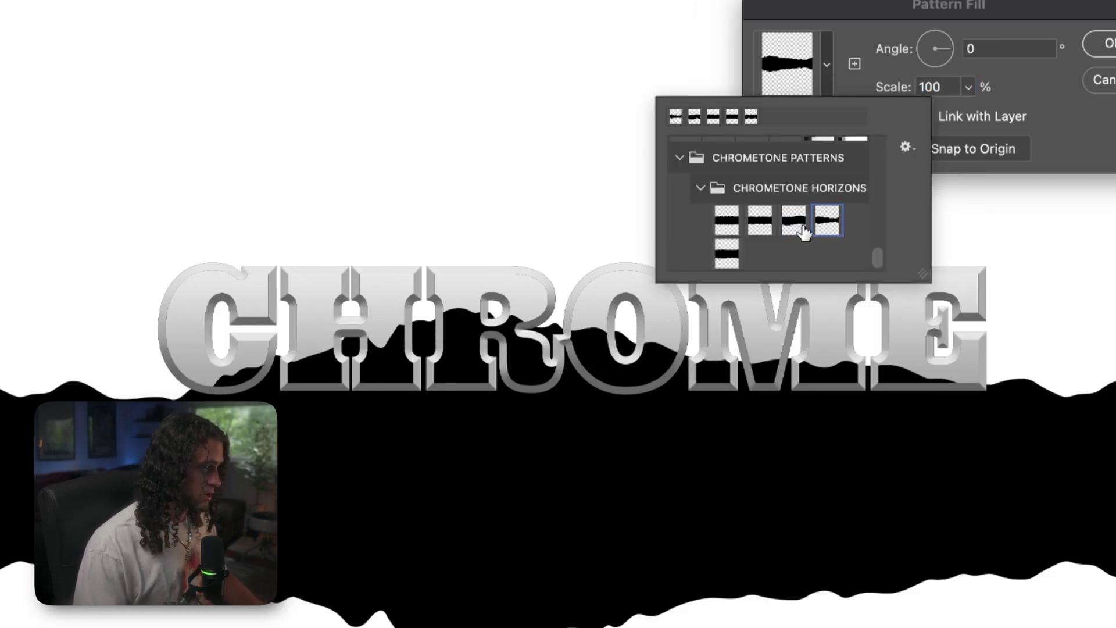
{"action": "left_click", "coordinate": [523, 336]}
{"action": "left_click", "coordinate": [811, 69]}
{"action": "left_click", "coordinate": [604, 366]}
{"action": "left_click_drag", "start_coordinate": [593, 356], "coordinate": [603, 350]}
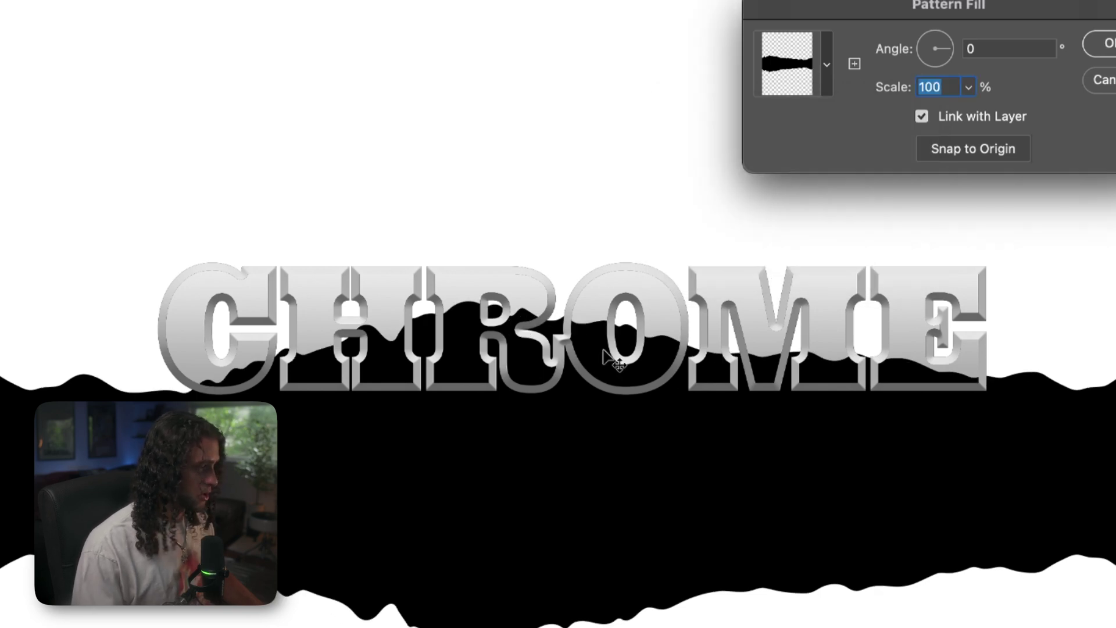
- Apply the first CHROMETONE HORIZONS pattern to the horizon fill and set its scale to 50%
{"action": "left_click", "coordinate": [826, 64]}
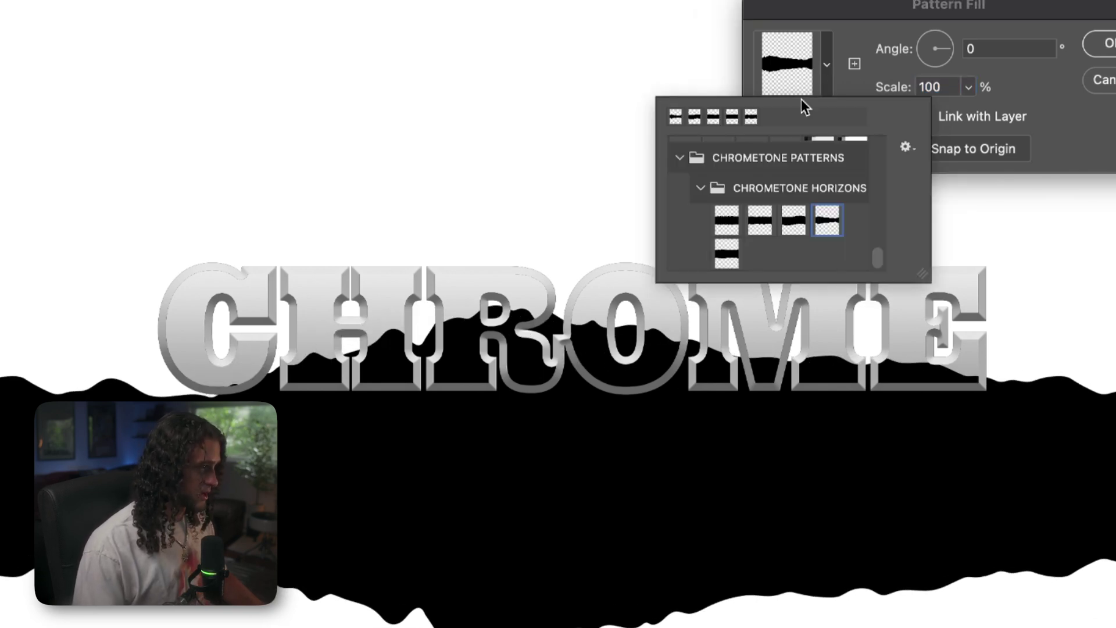
{"action": "left_click", "coordinate": [728, 218]}
{"action": "left_click", "coordinate": [947, 82]}
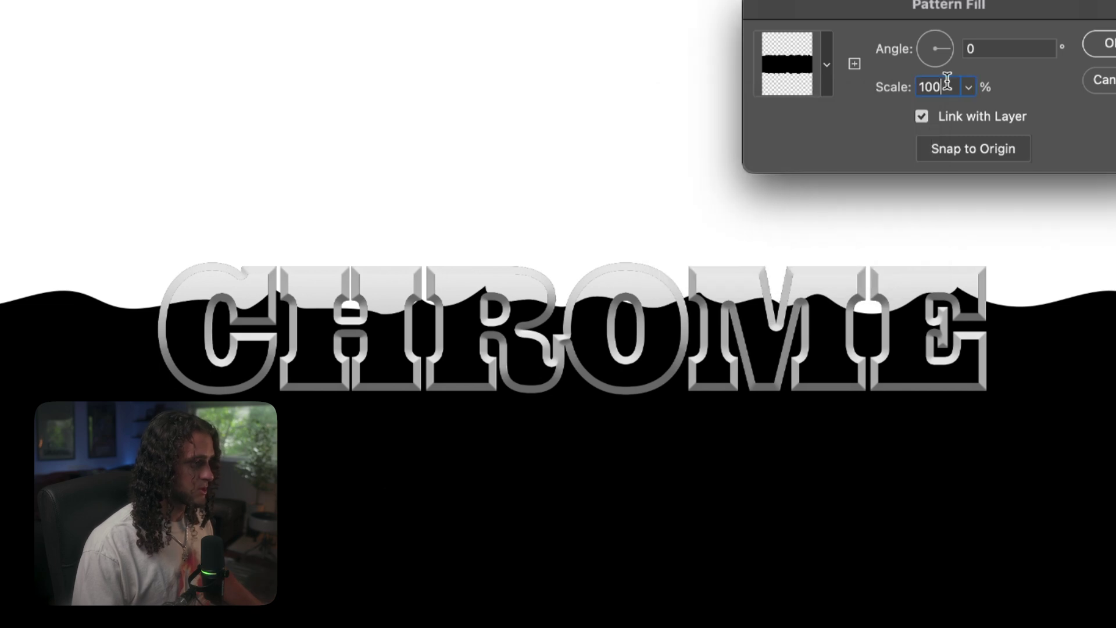
{"action": "key", "text": "BackSpace"}
{"action": "key", "text": "BackSpace"}
{"action": "key", "text": "BackSpace"}
{"action": "type", "text": "50"}
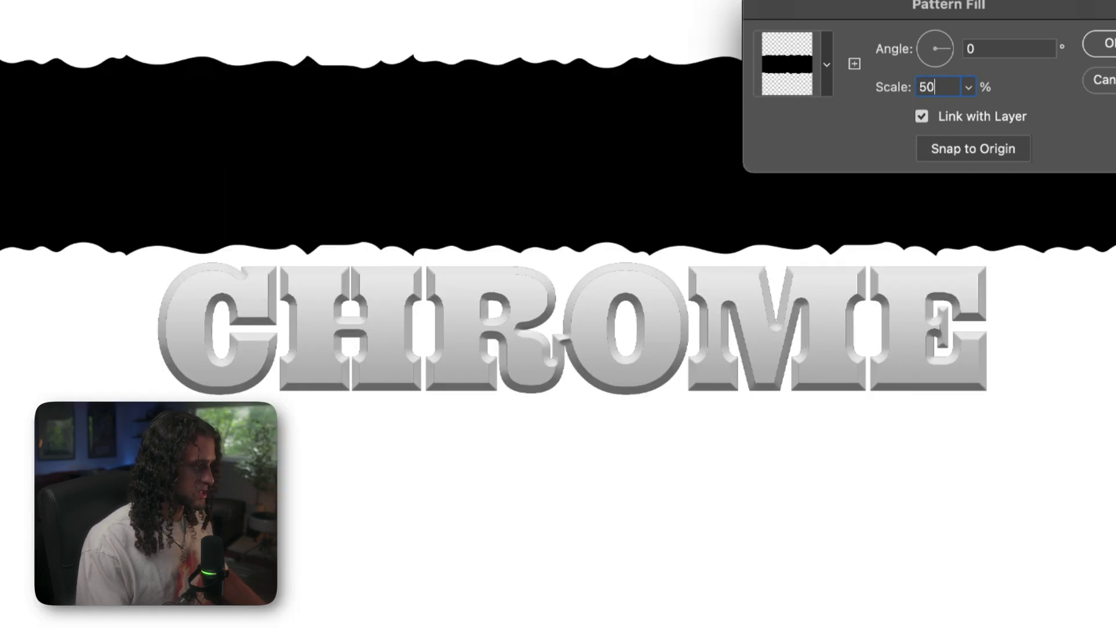
- Position the horizon pattern so its upper edge runs through the middle of the CHROME letters, then apply the pattern fill
{"action": "mouse_move", "coordinate": [657, 259]}
{"action": "left_mouse_down"}
{"action": "mouse_move", "coordinate": [580, 418]}
{"action": "mouse_move", "coordinate": [516, 338]}
{"action": "mouse_move", "coordinate": [577, 341]}
{"action": "left_mouse_up"}
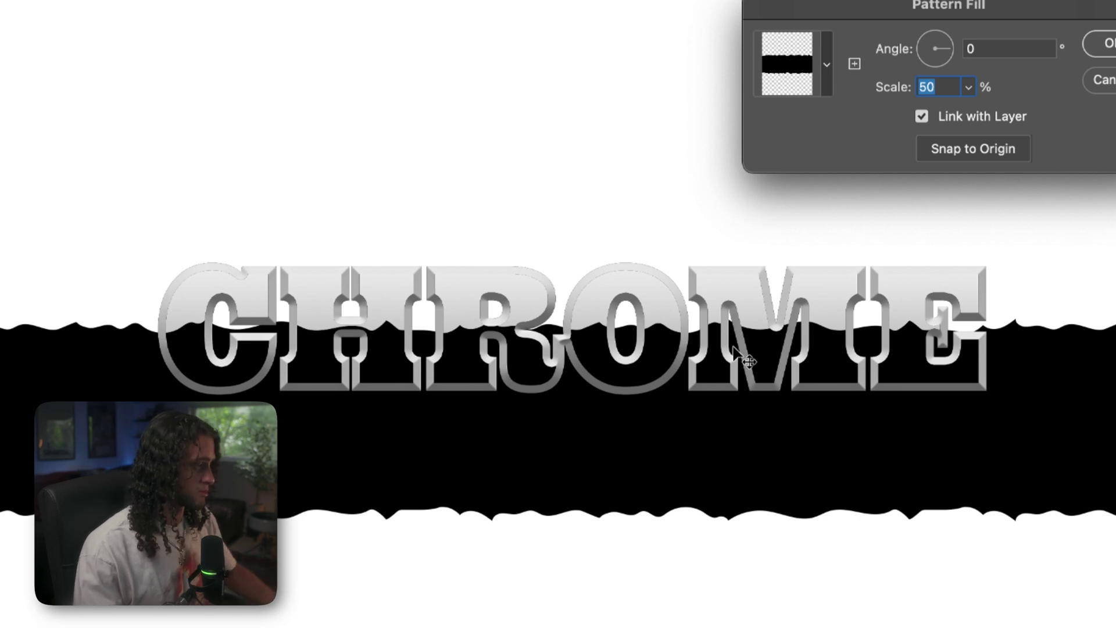
{"action": "left_click_drag", "start_coordinate": [734, 349], "coordinate": [590, 384]}
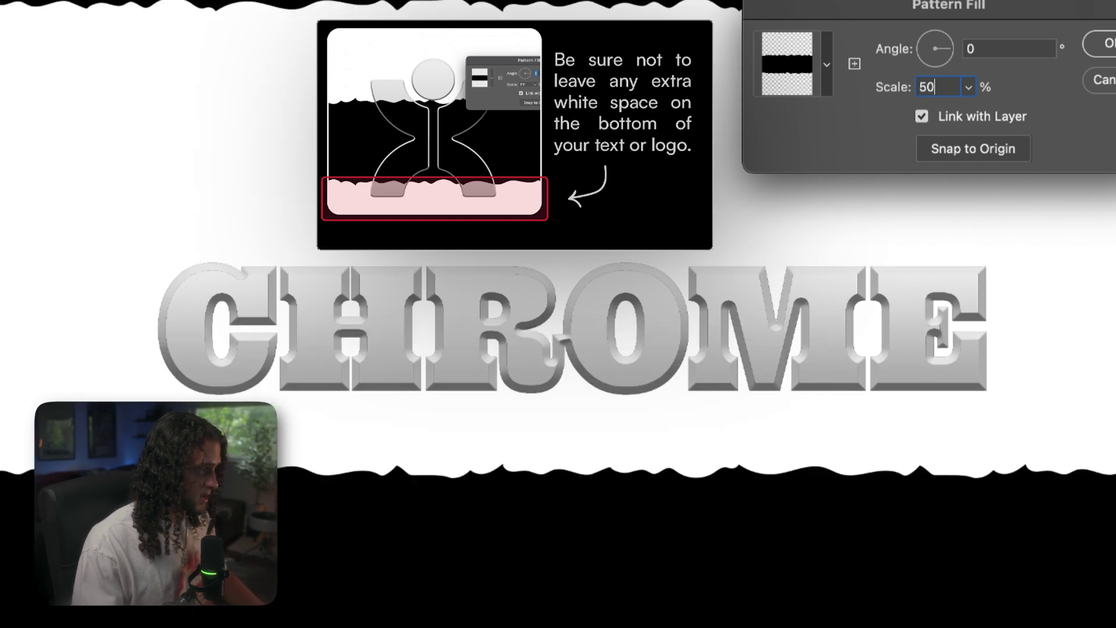
{"action": "left_click_drag", "start_coordinate": [526, 494], "coordinate": [349, 349]}
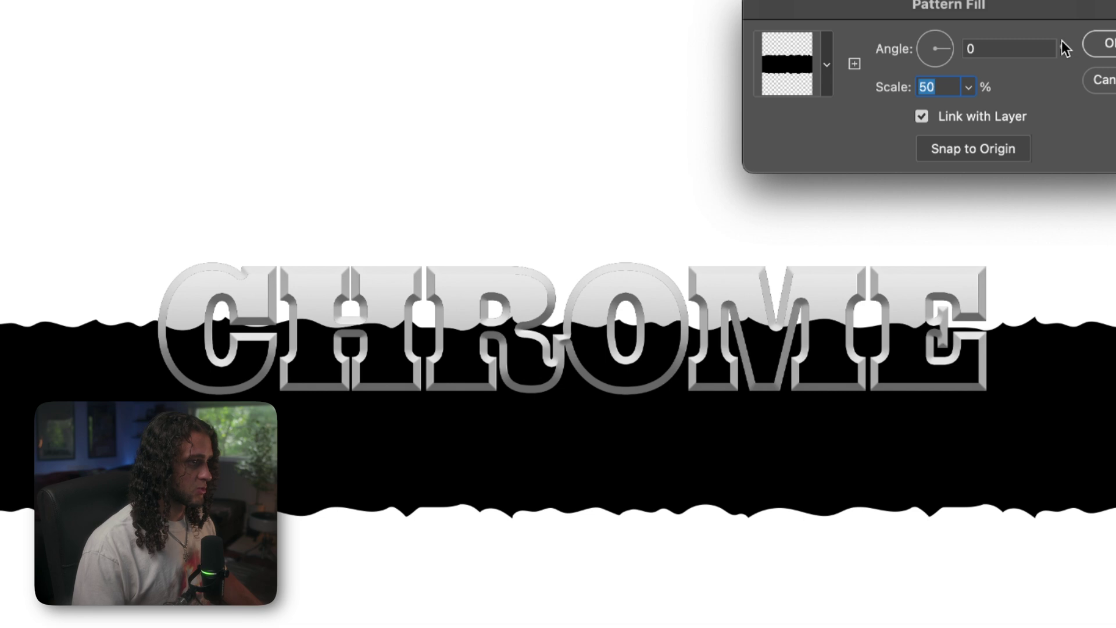
{"action": "left_click", "coordinate": [1108, 46]}
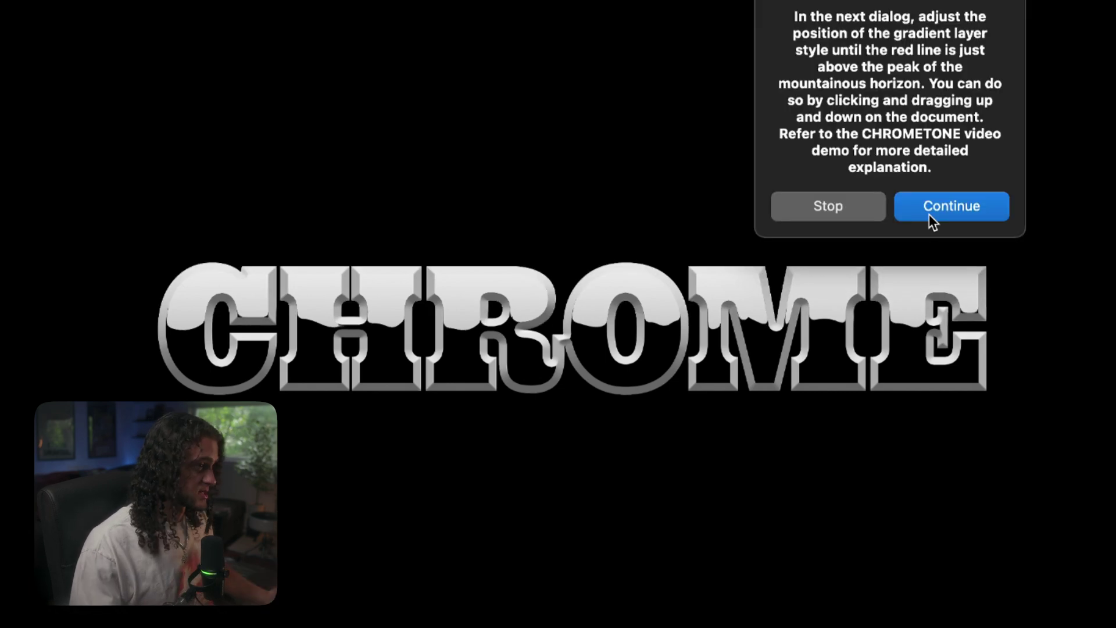
- Continue the action to the HORIZON GRADIENT overlay and shift the gradient until its red line nears the horizon on the CHROME letters
{"action": "left_click", "coordinate": [930, 216]}
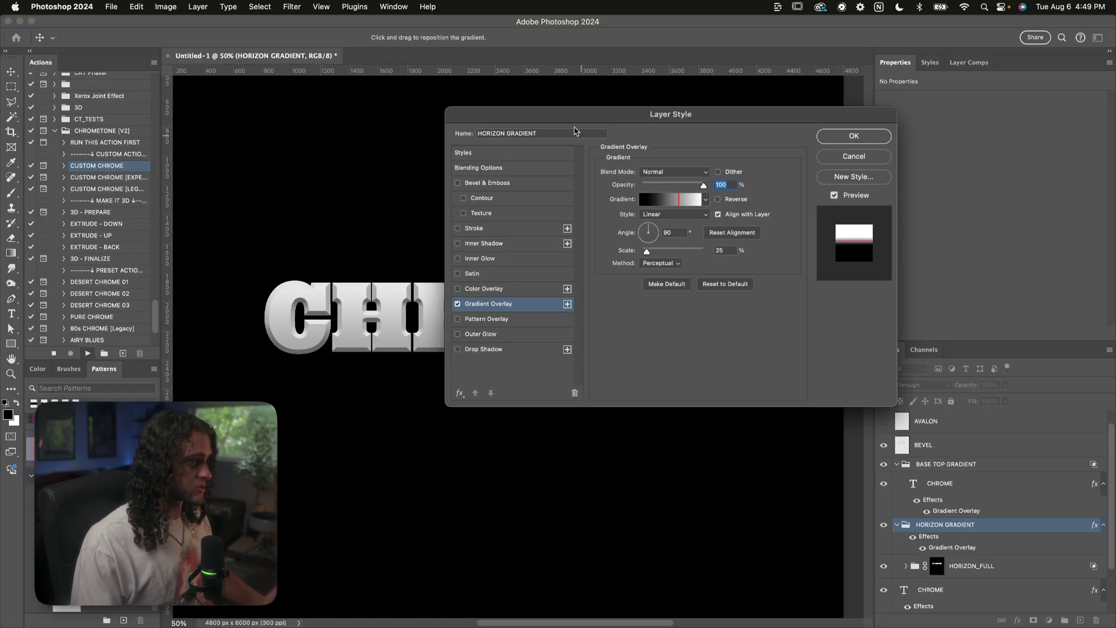
{"action": "left_click_drag", "start_coordinate": [558, 114], "coordinate": [846, 110]}
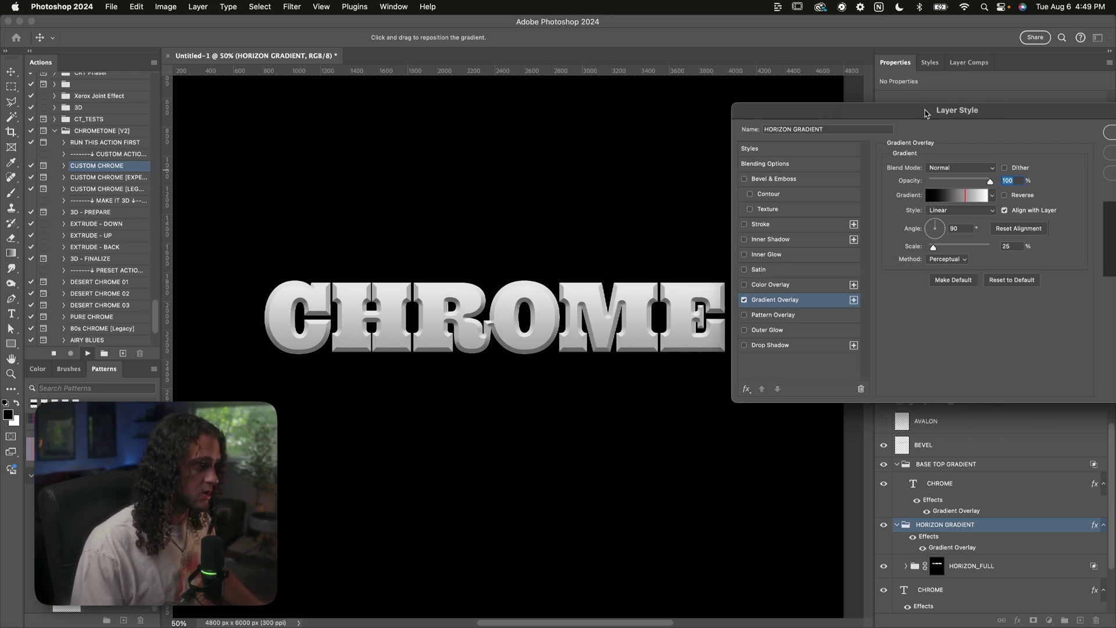
{"action": "left_click_drag", "start_coordinate": [927, 113], "coordinate": [811, 110]}
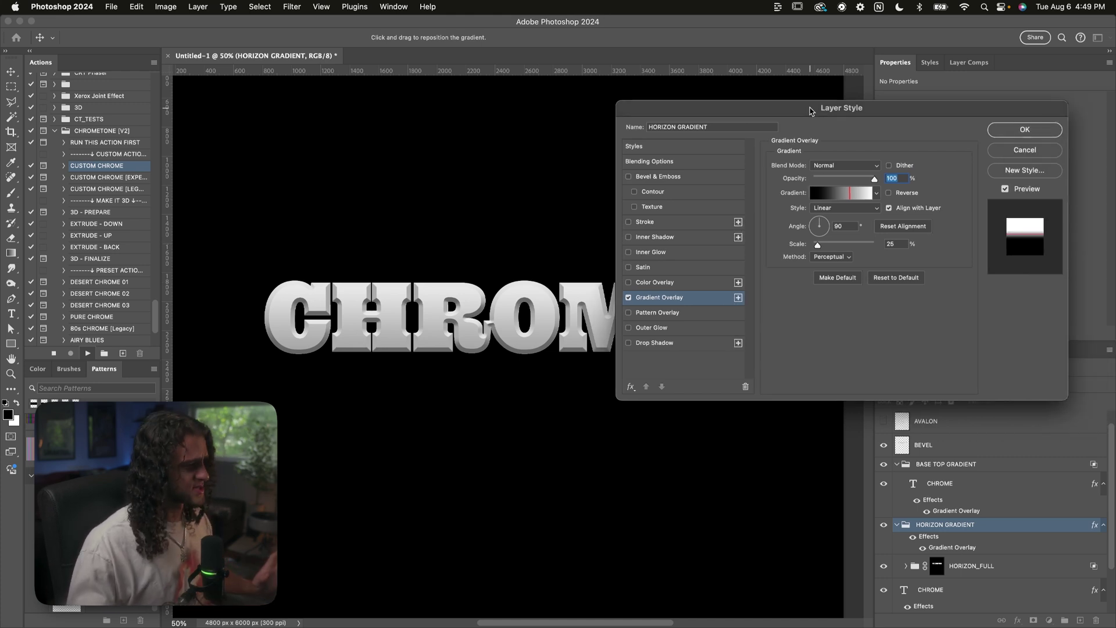
{"action": "left_click_drag", "start_coordinate": [477, 307], "coordinate": [477, 244]}
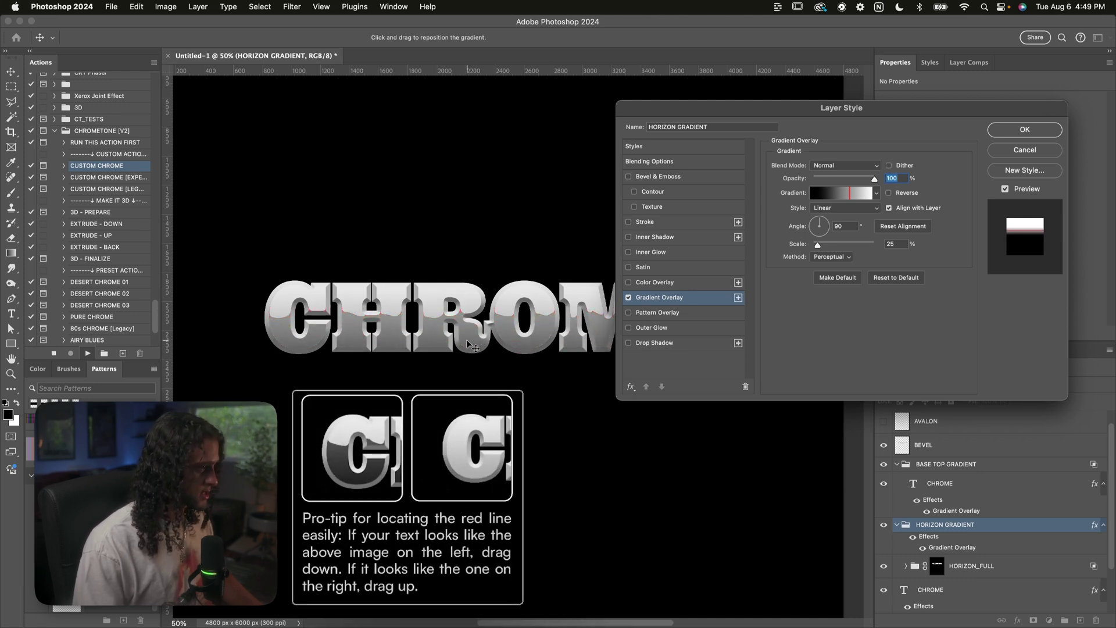
{"action": "scroll", "coordinate": [494, 349], "scroll_direction": "up", "scroll_amount": 1}
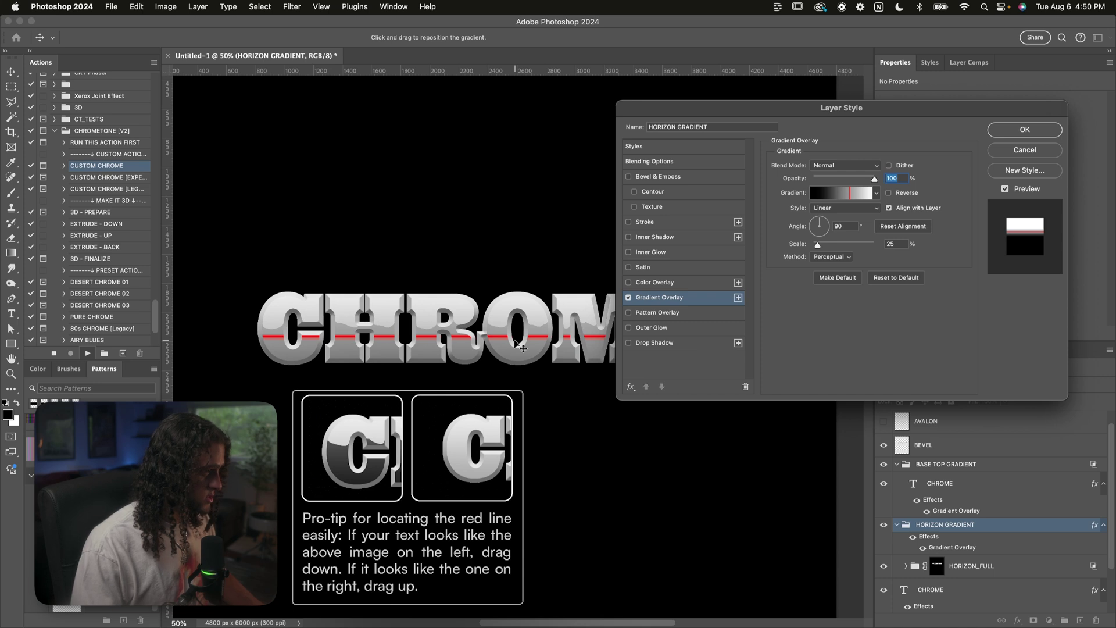
{"action": "scroll", "coordinate": [515, 341], "scroll_direction": "right", "scroll_amount": 1}
{"action": "left_click_drag", "start_coordinate": [516, 342], "coordinate": [508, 330]}
{"action": "scroll", "coordinate": [516, 328], "scroll_direction": "right", "scroll_amount": 4}
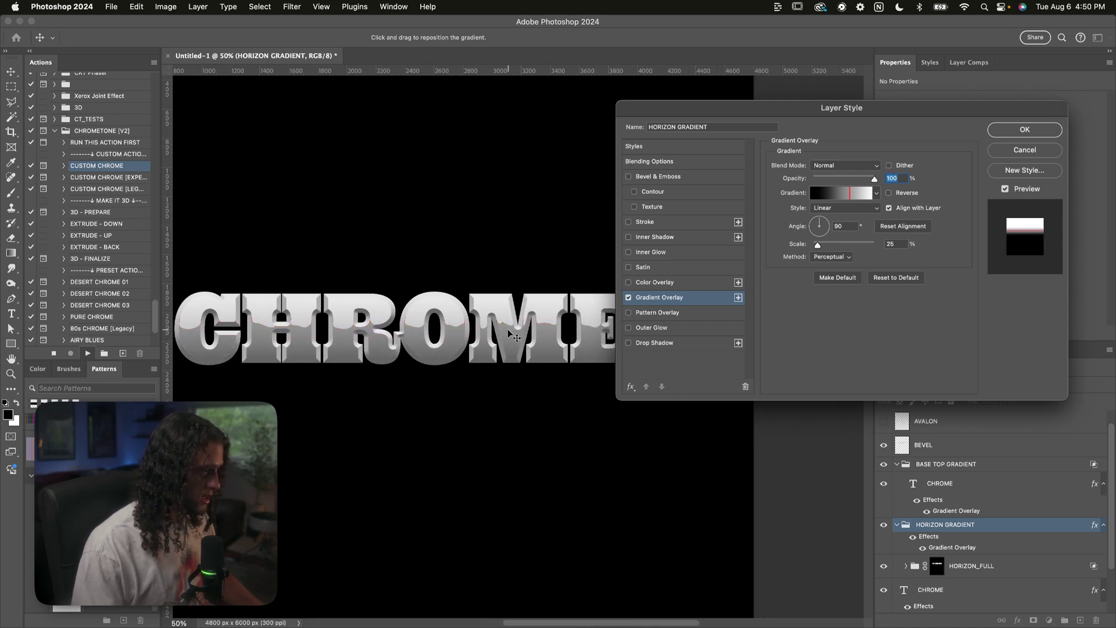
- Fine-tune the horizon gradient's vertical position so the red line sits just above the horizon's peaks
{"action": "scroll", "coordinate": [516, 337], "scroll_direction": "left", "scroll_amount": 5}
{"action": "scroll", "coordinate": [511, 349], "scroll_direction": "up", "scroll_amount": 2}
{"action": "scroll", "coordinate": [504, 351], "scroll_direction": "right", "scroll_amount": 2}
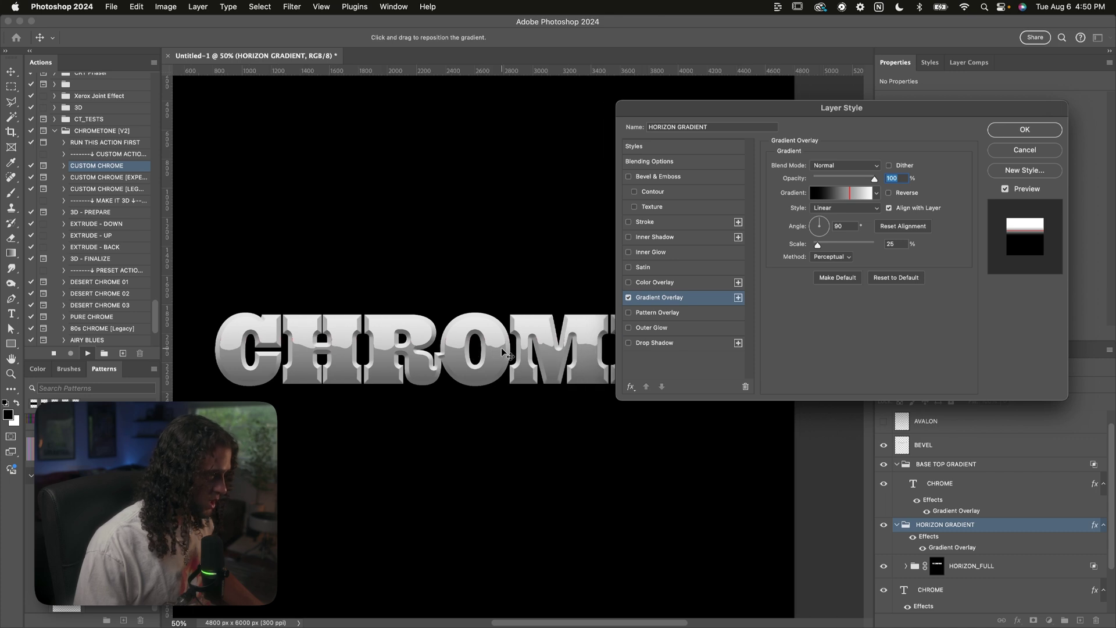
{"action": "left_click_drag", "start_coordinate": [504, 352], "coordinate": [504, 356]}
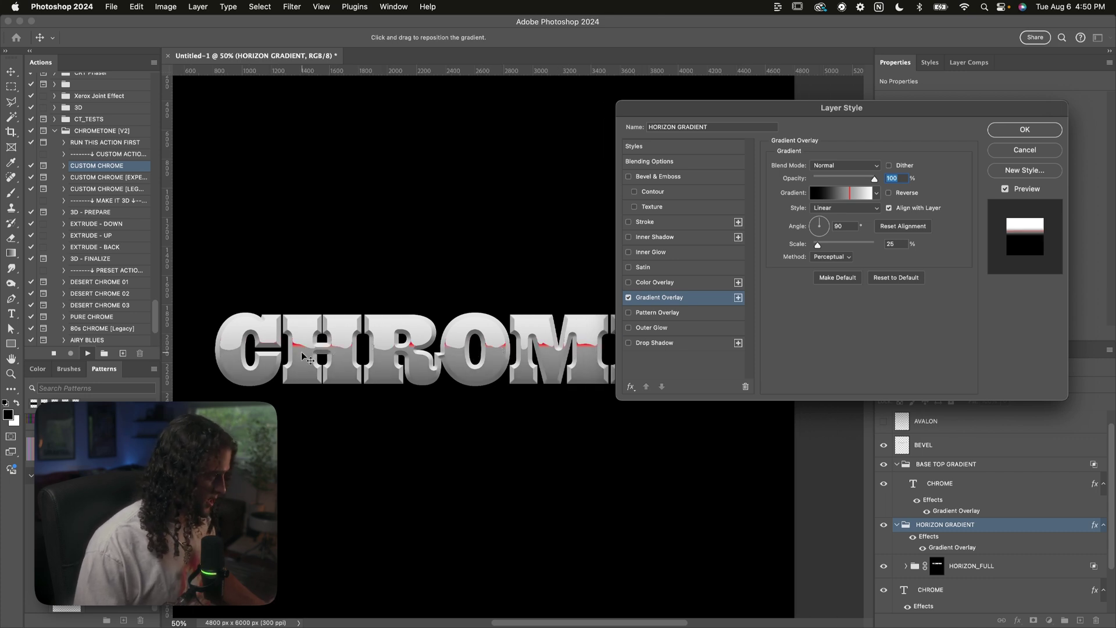
{"action": "left_click_drag", "start_coordinate": [302, 351], "coordinate": [303, 349]}
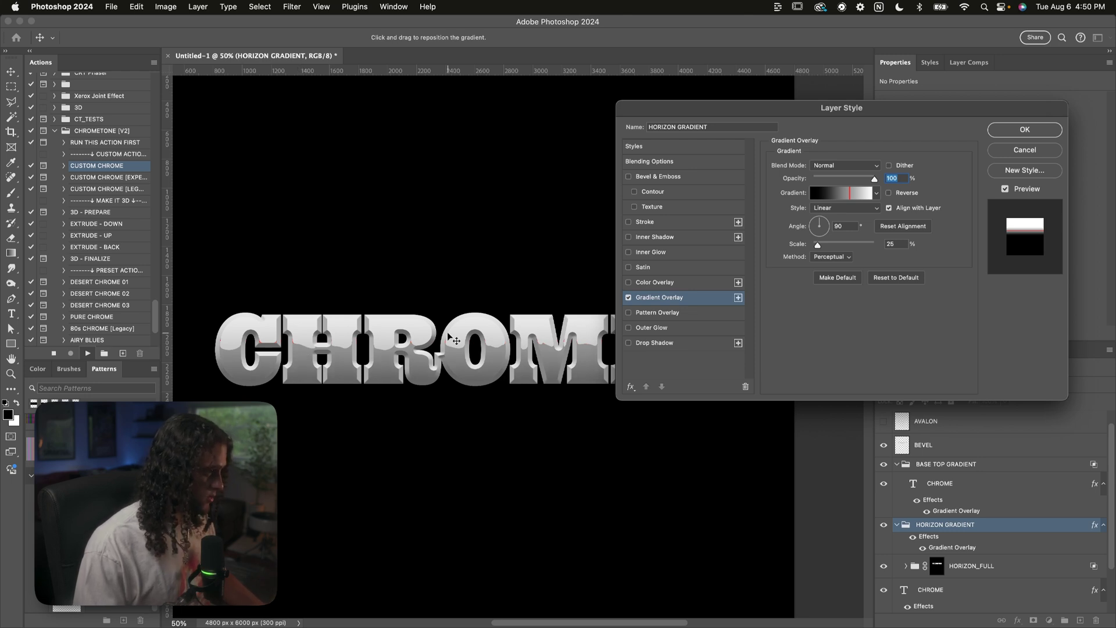
{"action": "scroll", "coordinate": [504, 360], "scroll_direction": "left", "scroll_amount": 2}
{"action": "left_click_drag", "start_coordinate": [499, 347], "coordinate": [513, 367]}
{"action": "scroll", "coordinate": [499, 355], "scroll_direction": "right", "scroll_amount": 3}
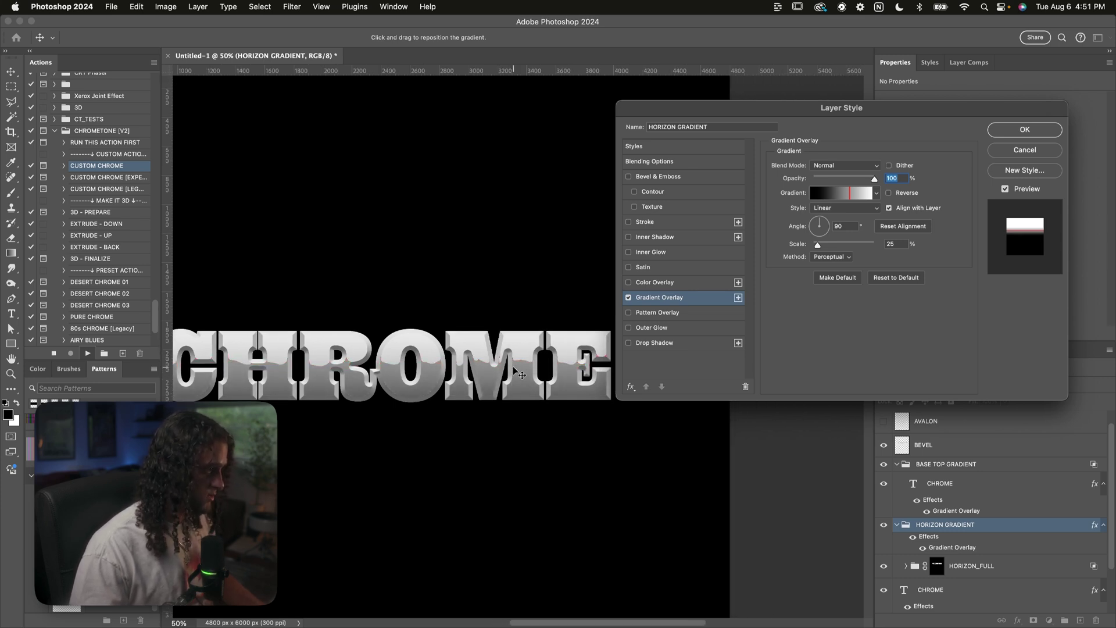
- Check the red line along the whole CHROME lettering up close and accept the horizon Gradient Overlay
{"action": "scroll", "coordinate": [519, 375], "scroll_direction": "up", "scroll_amount": 2}
{"action": "scroll", "coordinate": [520, 375], "scroll_direction": "up", "scroll_amount": 3}
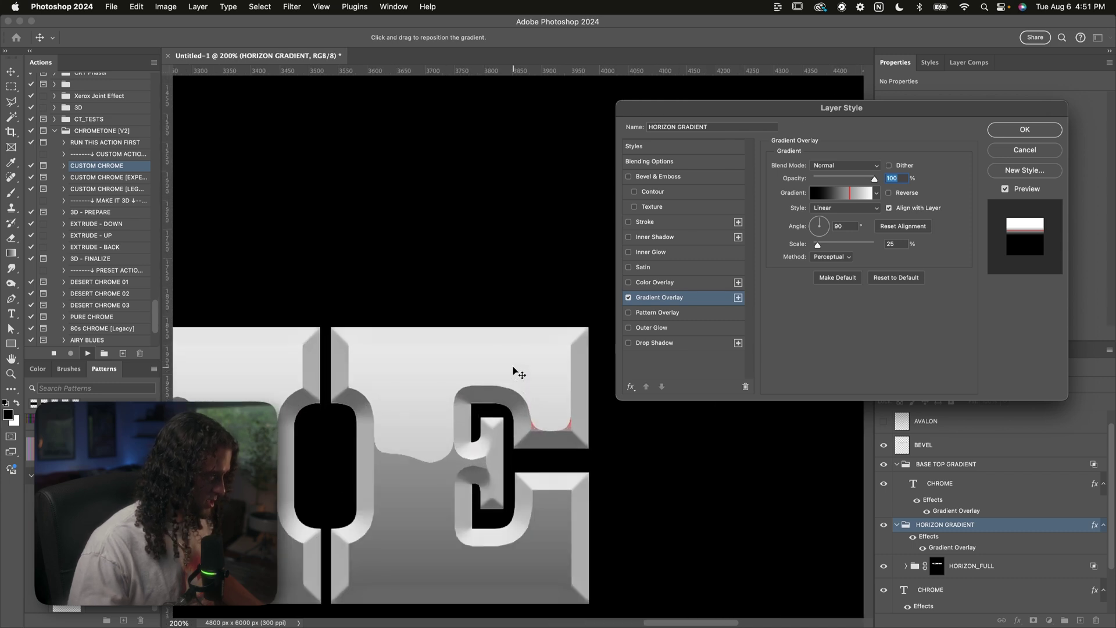
{"action": "scroll", "coordinate": [511, 433], "scroll_direction": "down", "scroll_amount": 3}
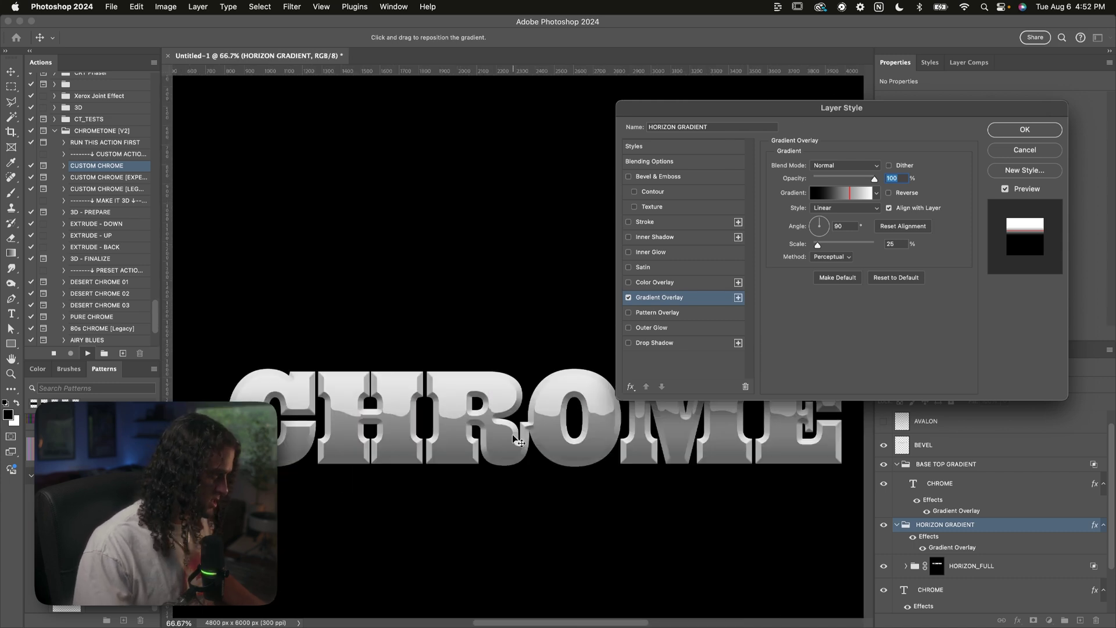
{"action": "scroll", "coordinate": [514, 439], "scroll_direction": "down", "scroll_amount": 1}
{"action": "scroll", "coordinate": [523, 439], "scroll_direction": "up", "scroll_amount": 1}
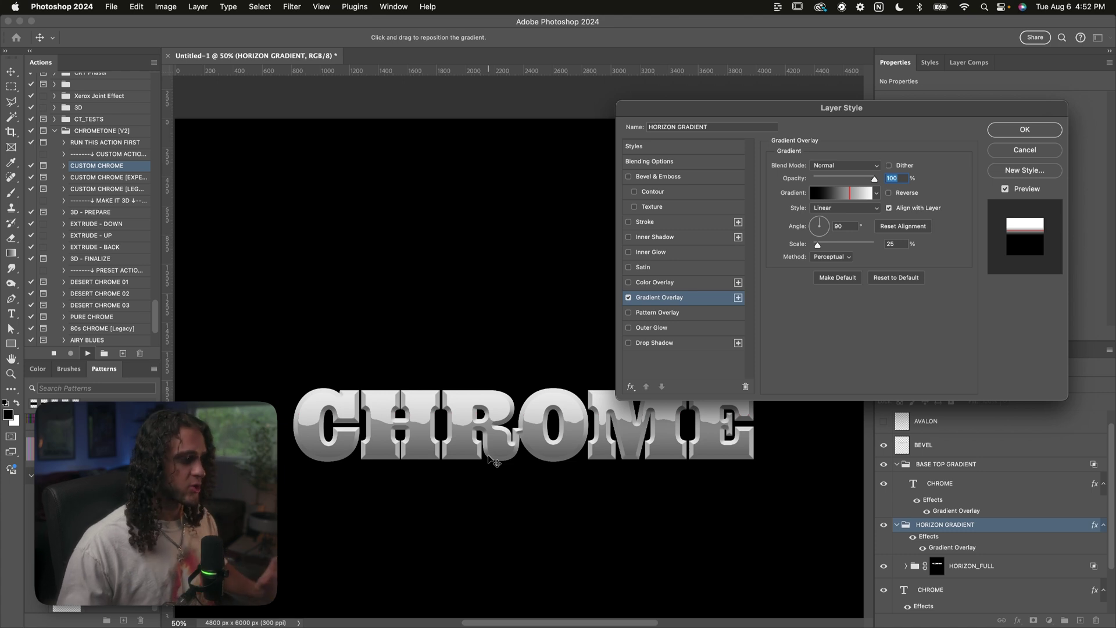
{"action": "scroll", "coordinate": [582, 436], "scroll_direction": "right", "scroll_amount": 1}
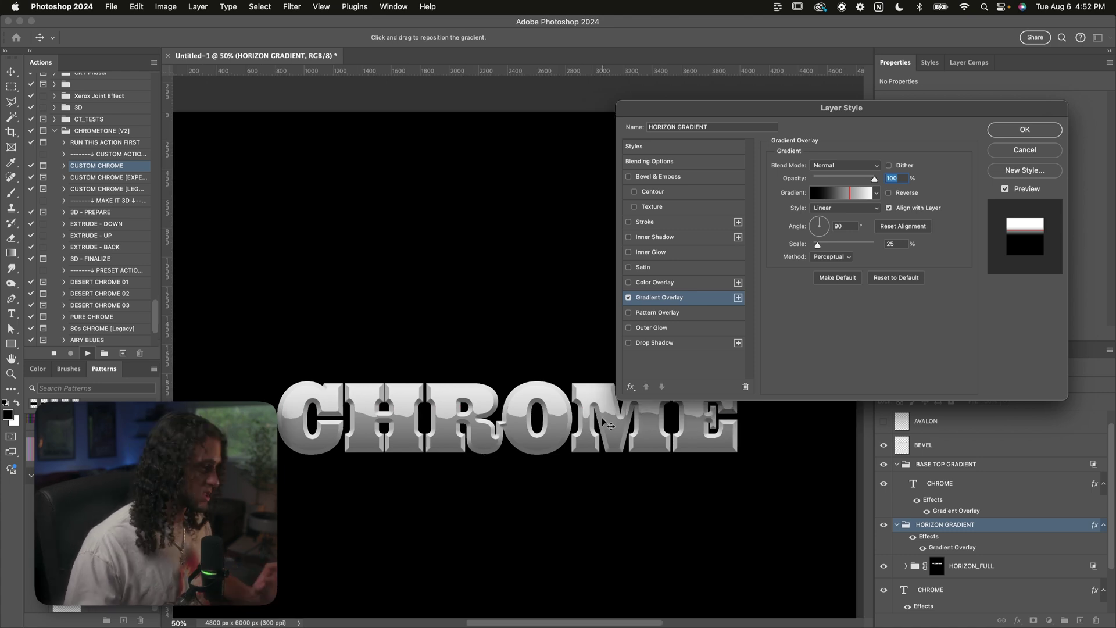
{"action": "scroll", "coordinate": [609, 426], "scroll_direction": "left", "scroll_amount": 1}
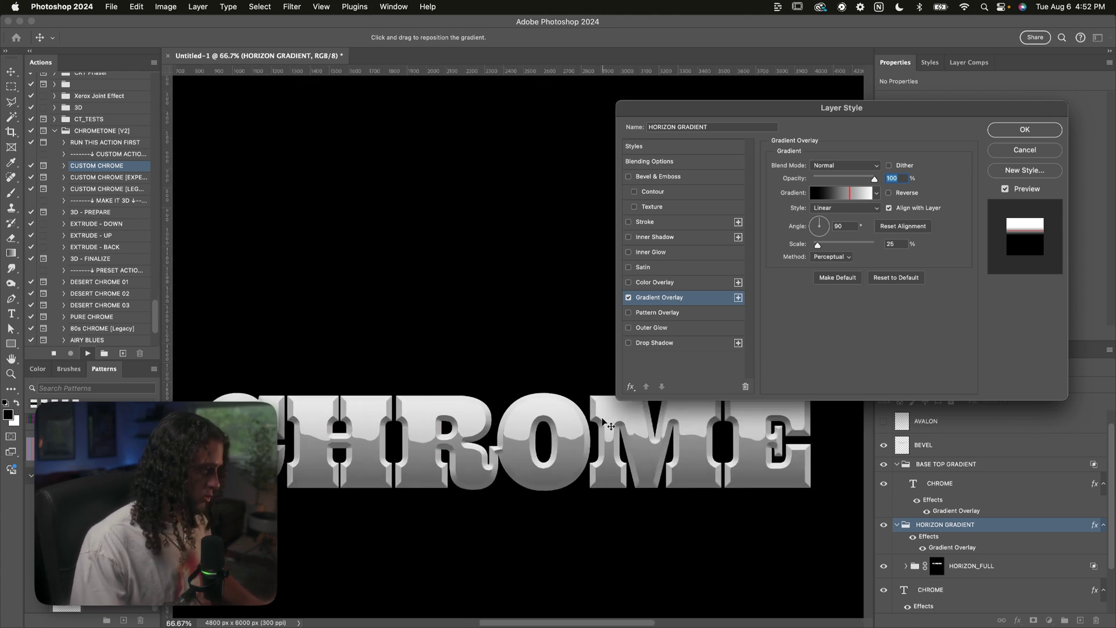
{"action": "left_click", "coordinate": [1002, 131]}
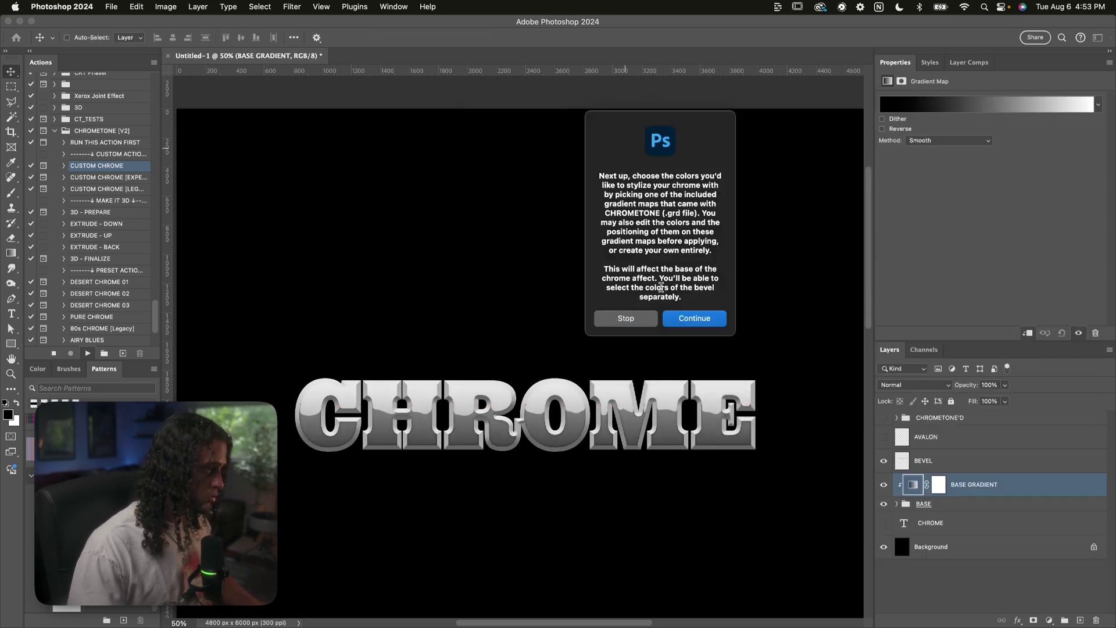
- Continue the action to the base Gradient Map and open its gradient in the Gradient Editor, keeping the CHROME text visible
{"action": "left_click", "coordinate": [692, 318]}
{"action": "scroll", "coordinate": [504, 343], "scroll_direction": "down", "scroll_amount": 3}
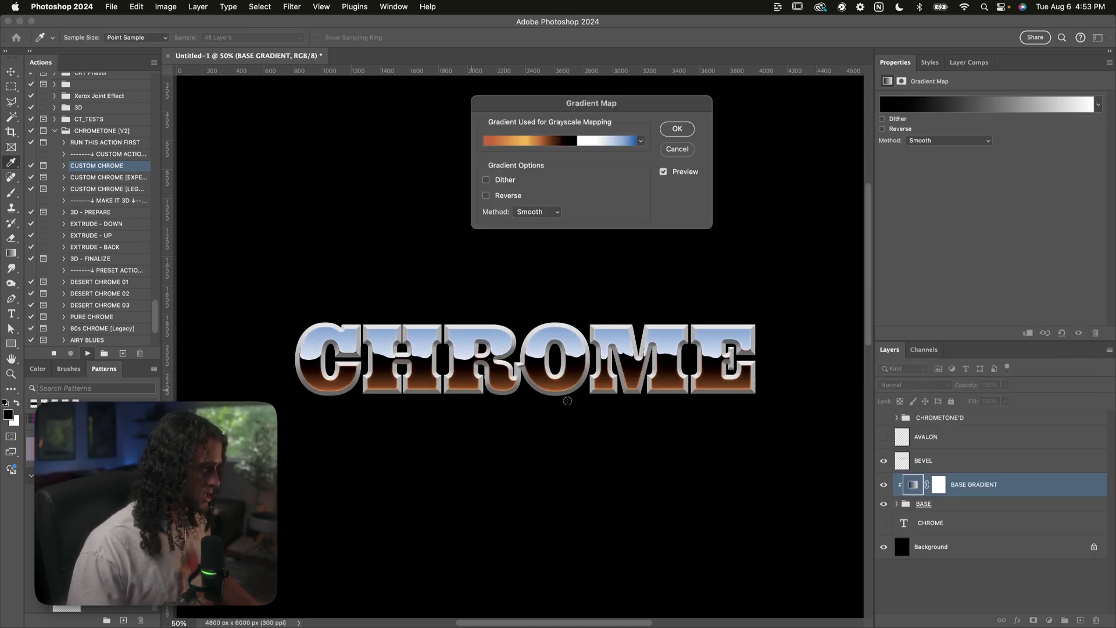
{"action": "left_click_drag", "start_coordinate": [506, 106], "coordinate": [577, 106]}
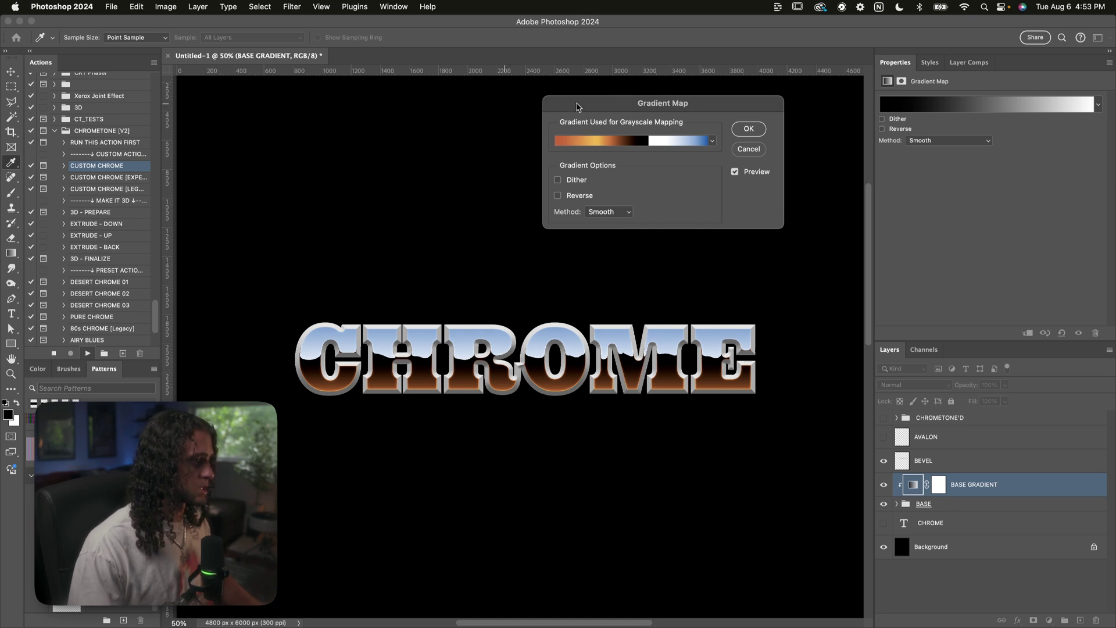
{"action": "left_click_drag", "start_coordinate": [688, 227], "coordinate": [645, 238]}
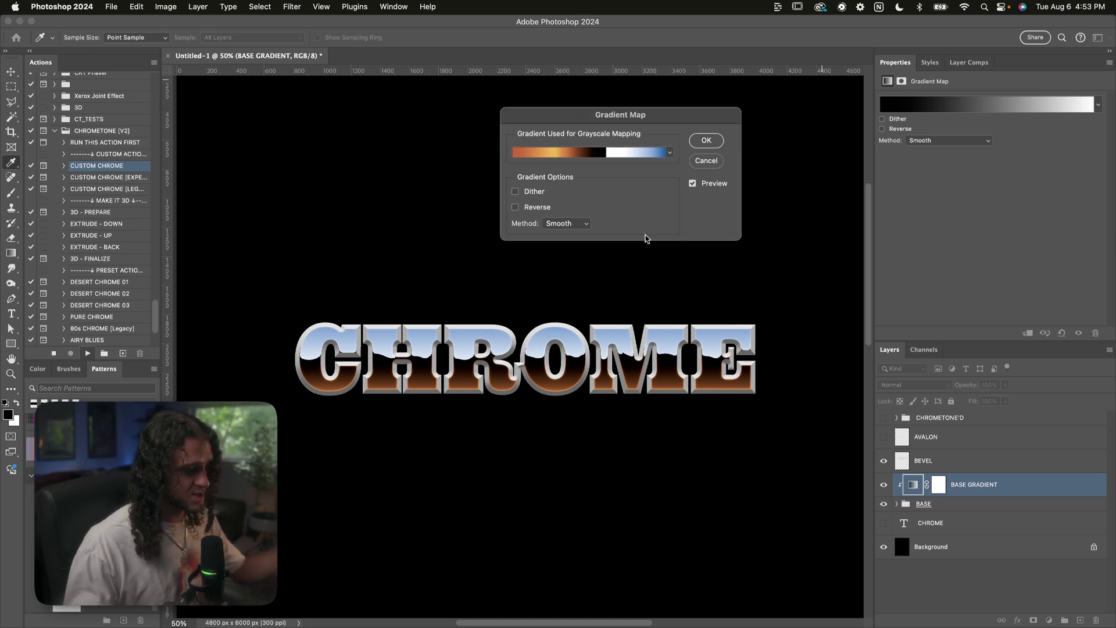
{"action": "left_click_drag", "start_coordinate": [624, 119], "coordinate": [624, 124]}
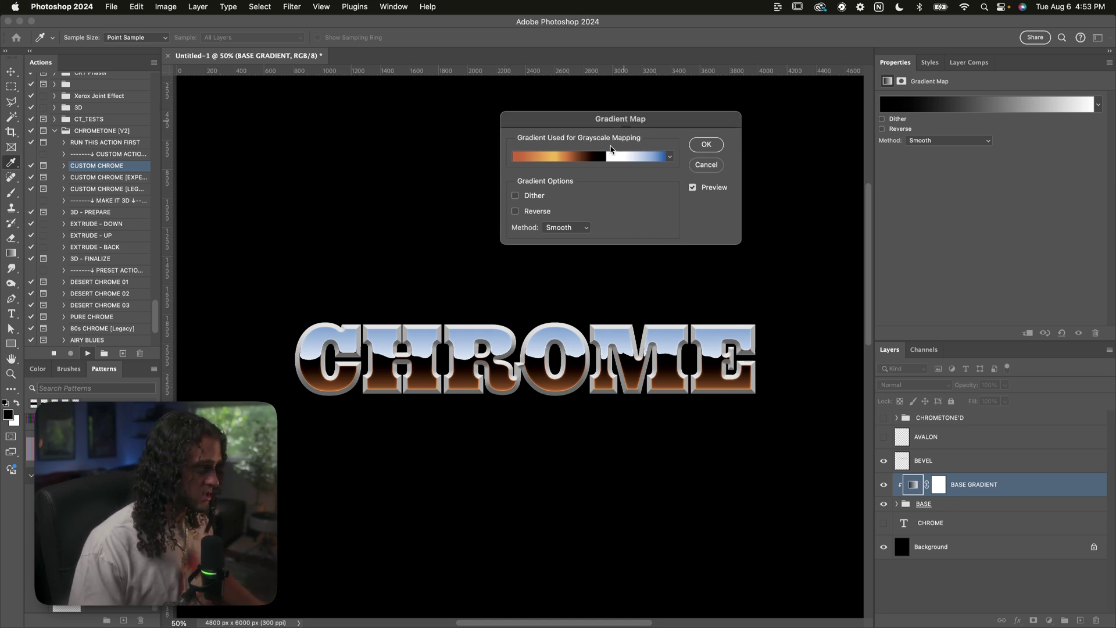
{"action": "left_click", "coordinate": [589, 161]}
{"action": "left_click_drag", "start_coordinate": [714, 39], "coordinate": [689, 29]}
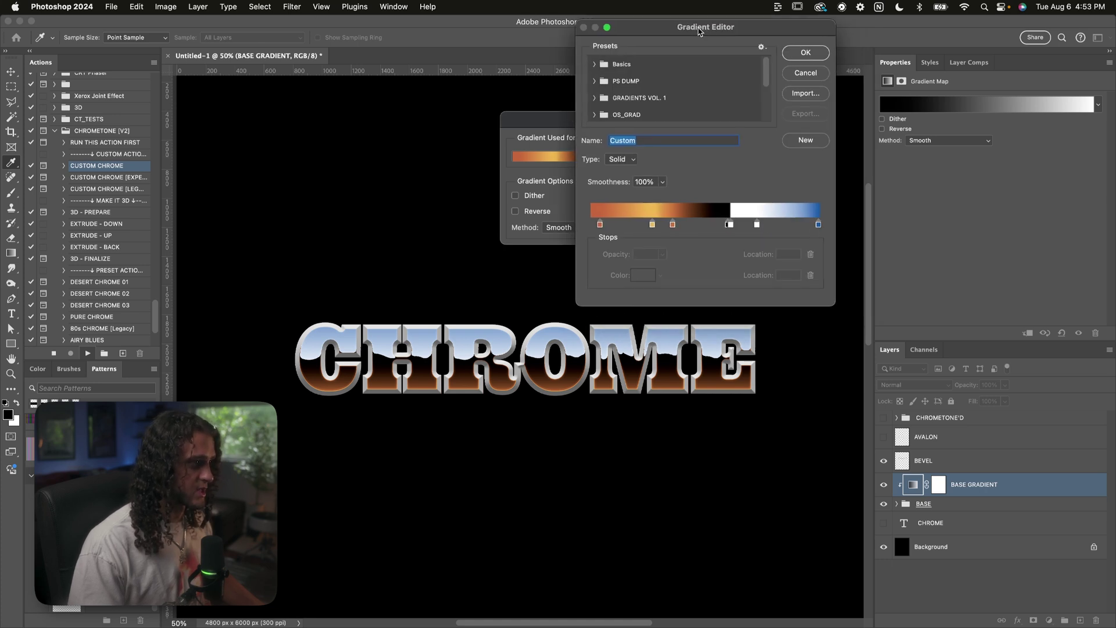
- Try shifting the yellow and darker orange color stops of the base gradient, placing the orange one at location 40%
{"action": "left_click", "coordinate": [651, 224]}
{"action": "left_click_drag", "start_coordinate": [651, 224], "coordinate": [681, 225]}
{"action": "left_click", "coordinate": [672, 224]}
- Expand the CHROMETONE V2 GRADIENTS presets down to the BASE GRADIENTS group
{"action": "scroll", "coordinate": [662, 100], "scroll_direction": "down", "scroll_amount": 5}
{"action": "left_click", "coordinate": [663, 100]}
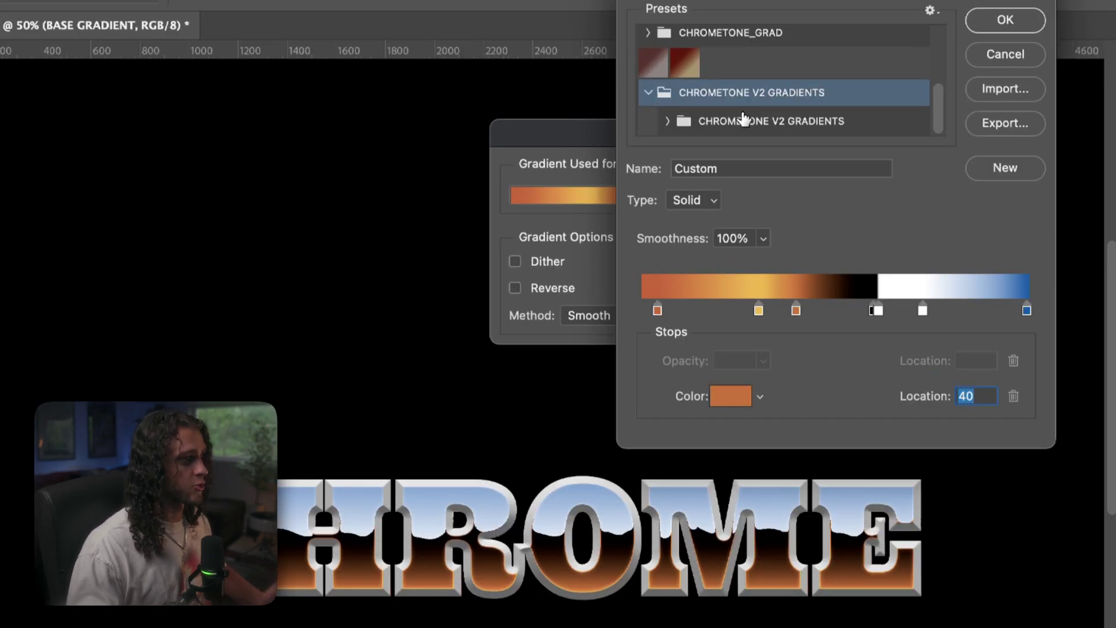
{"action": "left_click", "coordinate": [725, 122]}
{"action": "scroll", "coordinate": [723, 116], "scroll_direction": "down", "scroll_amount": 2}
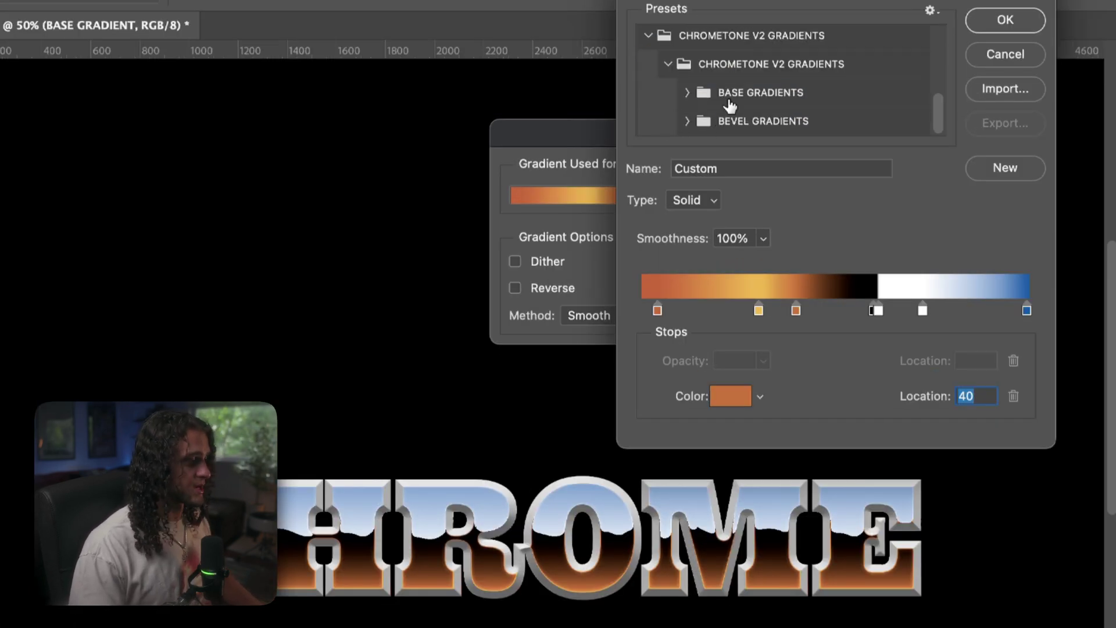
{"action": "left_click", "coordinate": [725, 91]}
{"action": "left_click", "coordinate": [687, 93]}
{"action": "scroll", "coordinate": [770, 107], "scroll_direction": "down", "scroll_amount": 4}
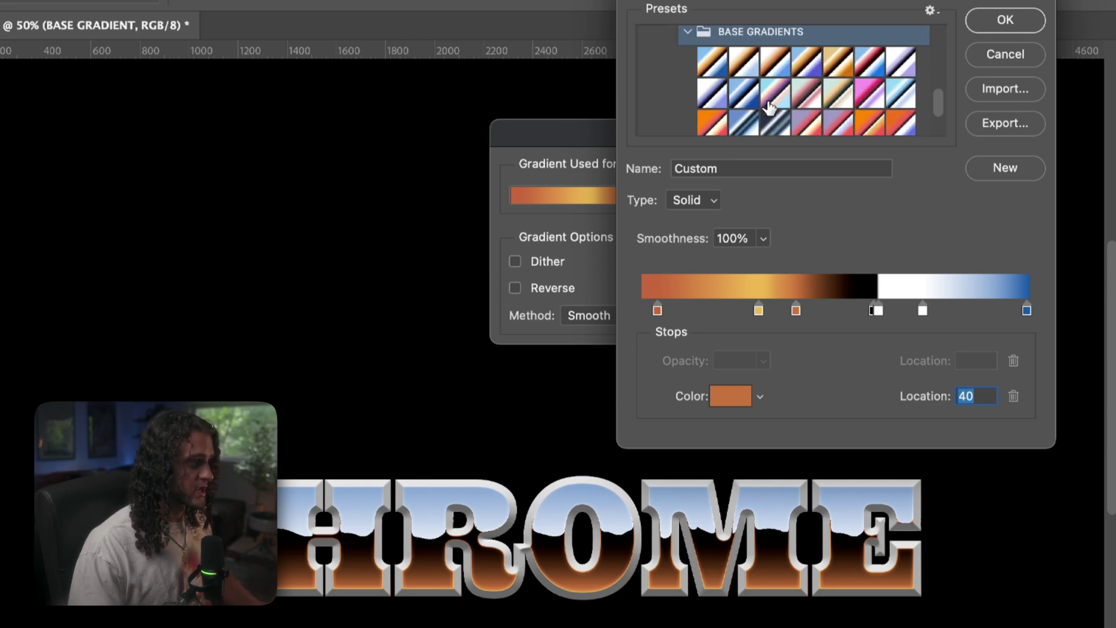
- Try several base gradient presets on the CHROME text, including DSCT BASE [DEFAULT], ending with DSCT BASE 09
{"action": "scroll", "coordinate": [786, 121], "scroll_direction": "up", "scroll_amount": 1}
{"action": "left_click", "coordinate": [785, 113]}
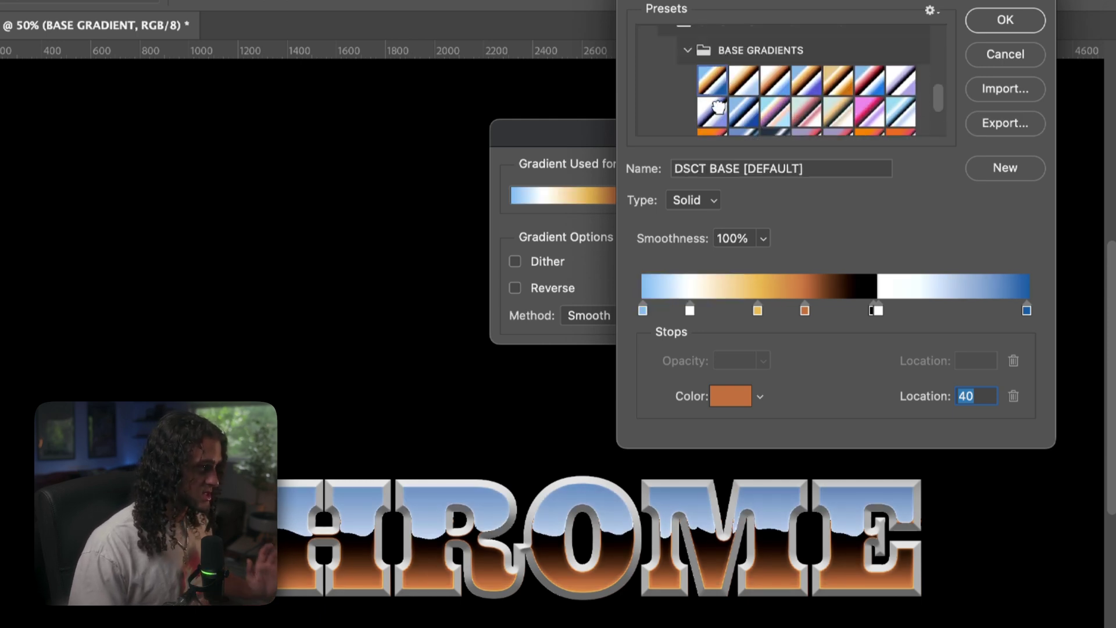
{"action": "left_click", "coordinate": [778, 113]}
{"action": "left_click", "coordinate": [715, 113]}
{"action": "left_click", "coordinate": [785, 114]}
{"action": "left_click", "coordinate": [810, 111]}
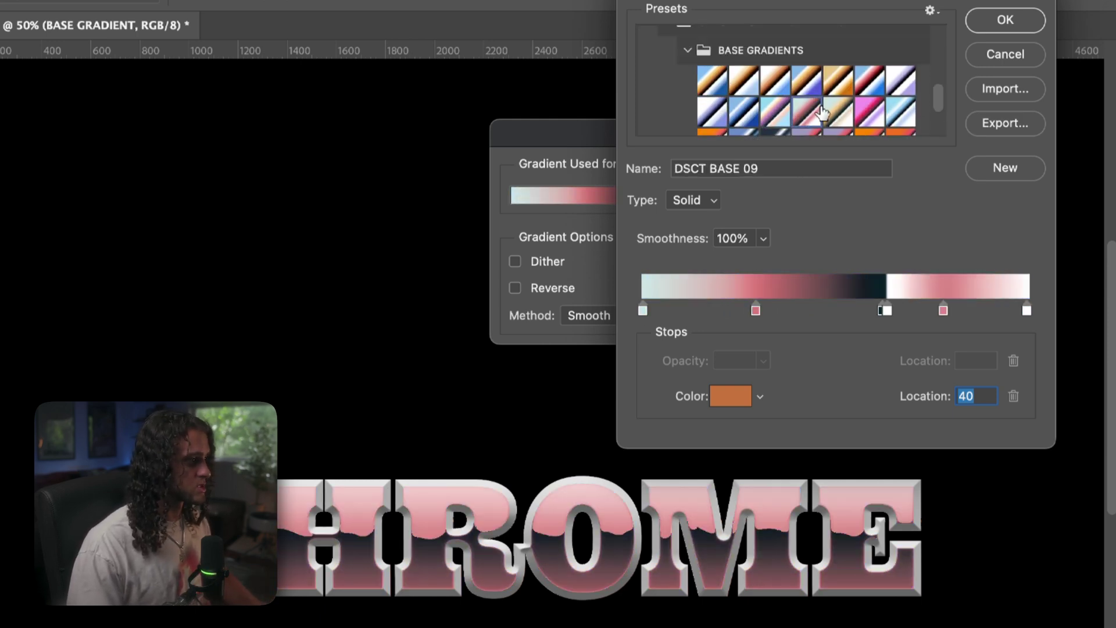
- Preview further presets from the first two rows of BASE GRADIENTS, ending with DSCT BASE 08
{"action": "left_click", "coordinate": [806, 84]}
{"action": "left_click", "coordinate": [859, 84]}
{"action": "left_click", "coordinate": [859, 104]}
{"action": "left_click", "coordinate": [900, 110]}
{"action": "scroll", "coordinate": [776, 87], "scroll_direction": "down", "scroll_amount": 2}
{"action": "left_click", "coordinate": [773, 85]}
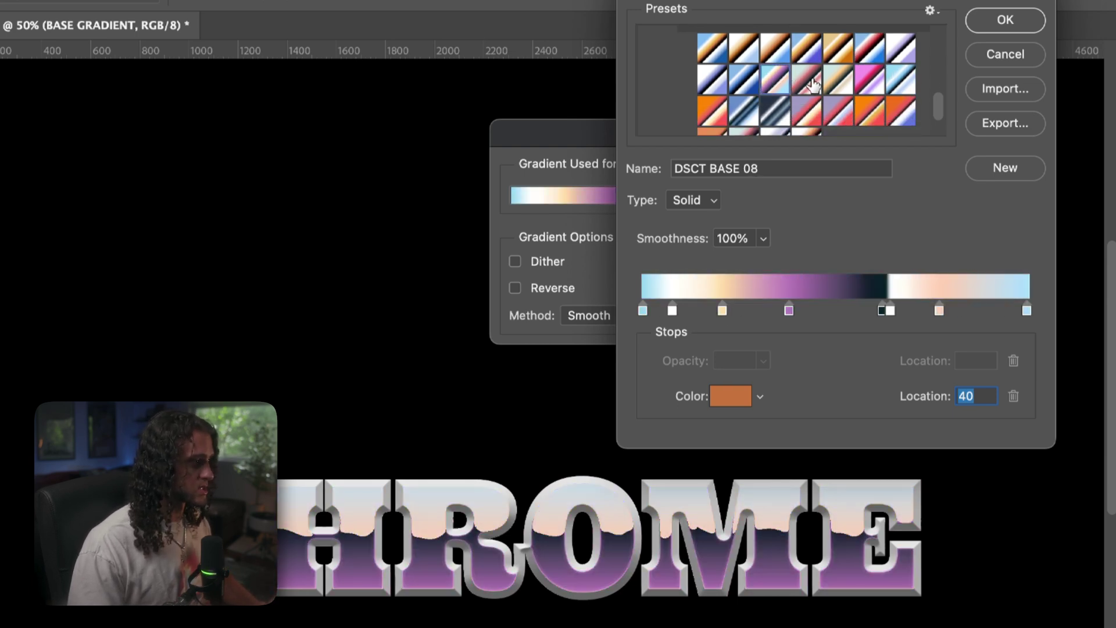
- Try DSCT BASE 09 with its pink stop moved to location 28%, followed by the two purple-to-red presets named 00
{"action": "left_click", "coordinate": [812, 85]}
{"action": "mouse_move", "coordinate": [755, 310]}
{"action": "left_mouse_down"}
{"action": "mouse_move", "coordinate": [731, 308]}
{"action": "mouse_move", "coordinate": [750, 309]}
{"action": "left_mouse_up"}
{"action": "left_click", "coordinate": [806, 116]}
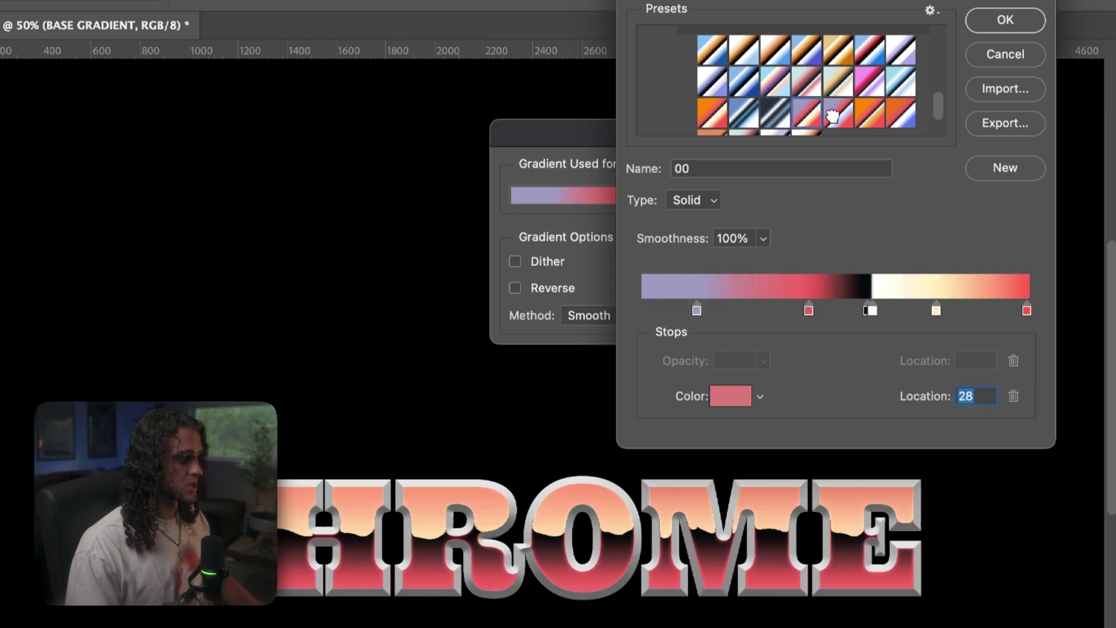
{"action": "left_click", "coordinate": [833, 116]}
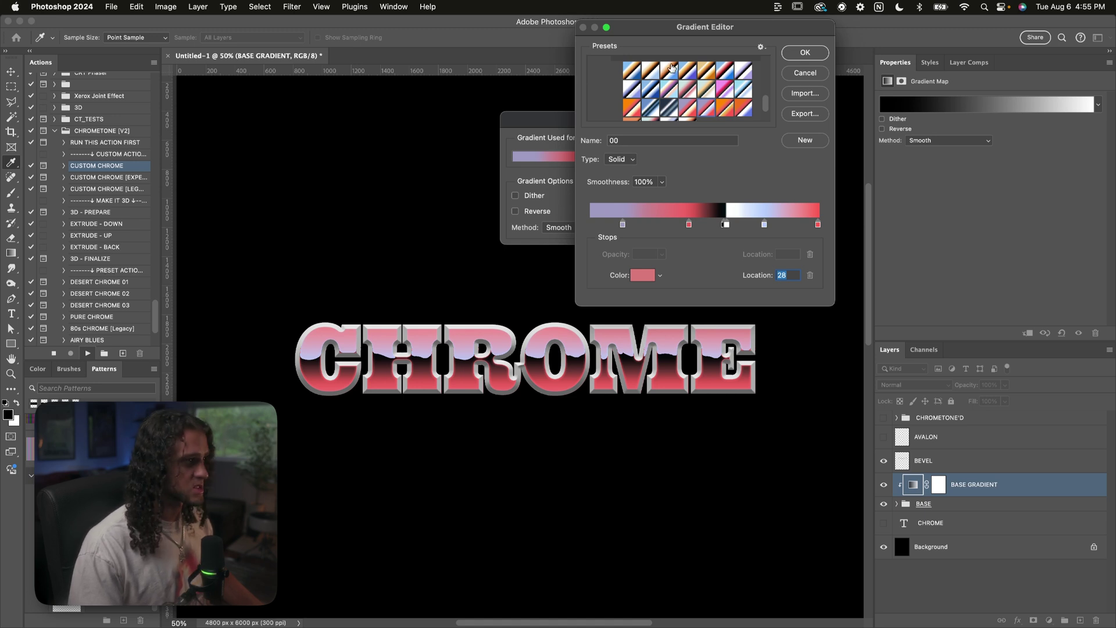
- Apply the DSCT BASE [DEFAULT] preset to the base gradient map
{"action": "left_click_drag", "start_coordinate": [695, 41], "coordinate": [654, 51]}
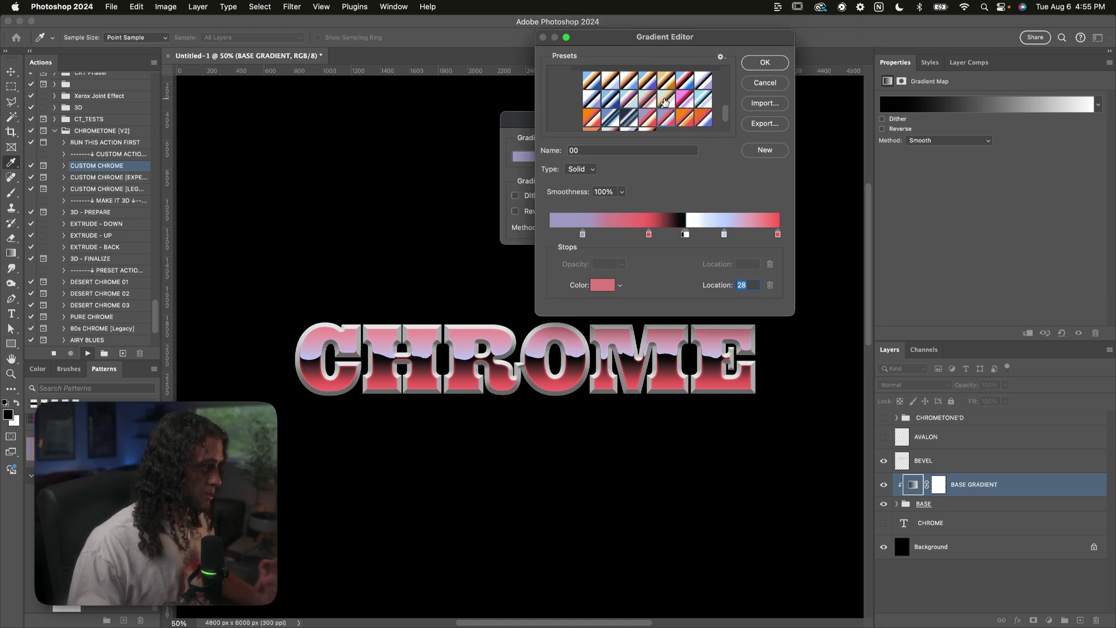
{"action": "left_click", "coordinate": [594, 81]}
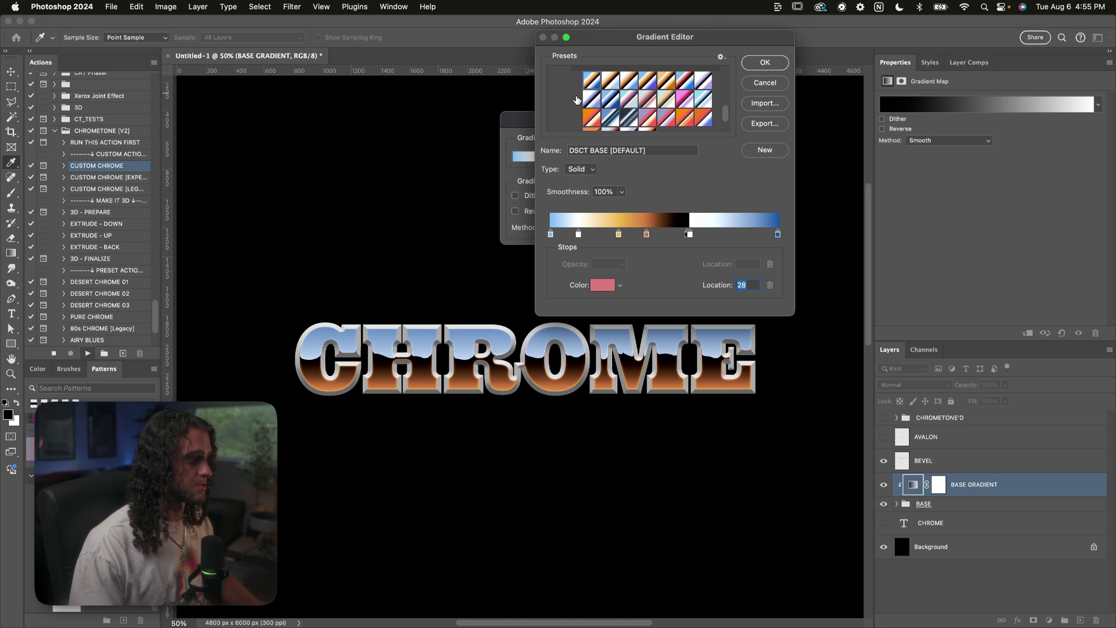
- Accept the base gradient map and continue the CUSTOM CHROME action to its bevel gradient stage
{"action": "left_click_drag", "start_coordinate": [633, 39], "coordinate": [697, 41]}
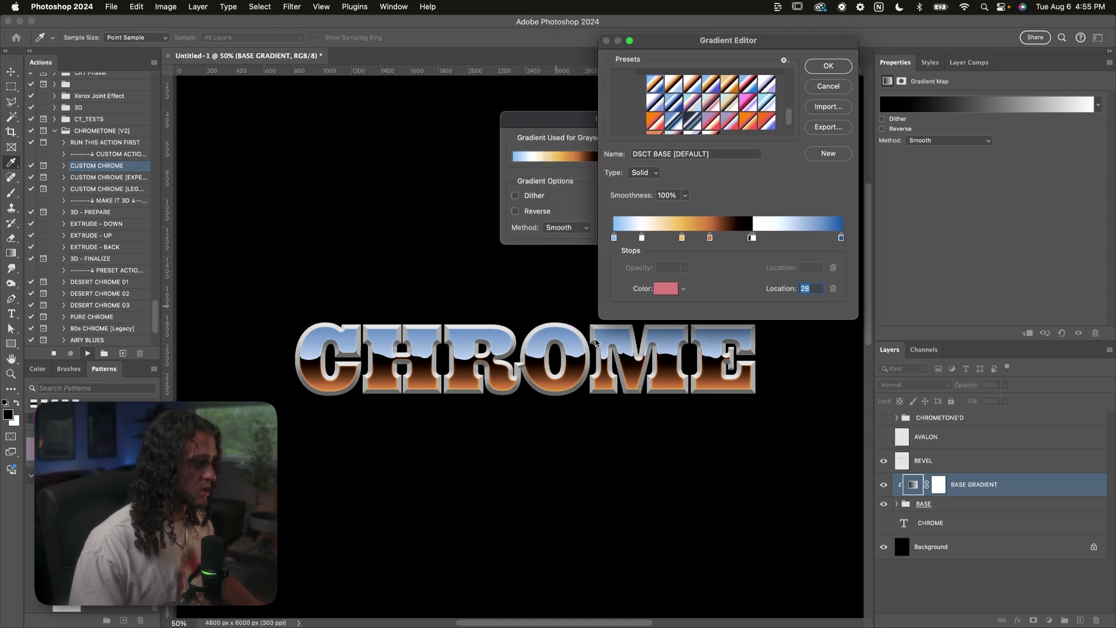
{"action": "left_click", "coordinate": [828, 65]}
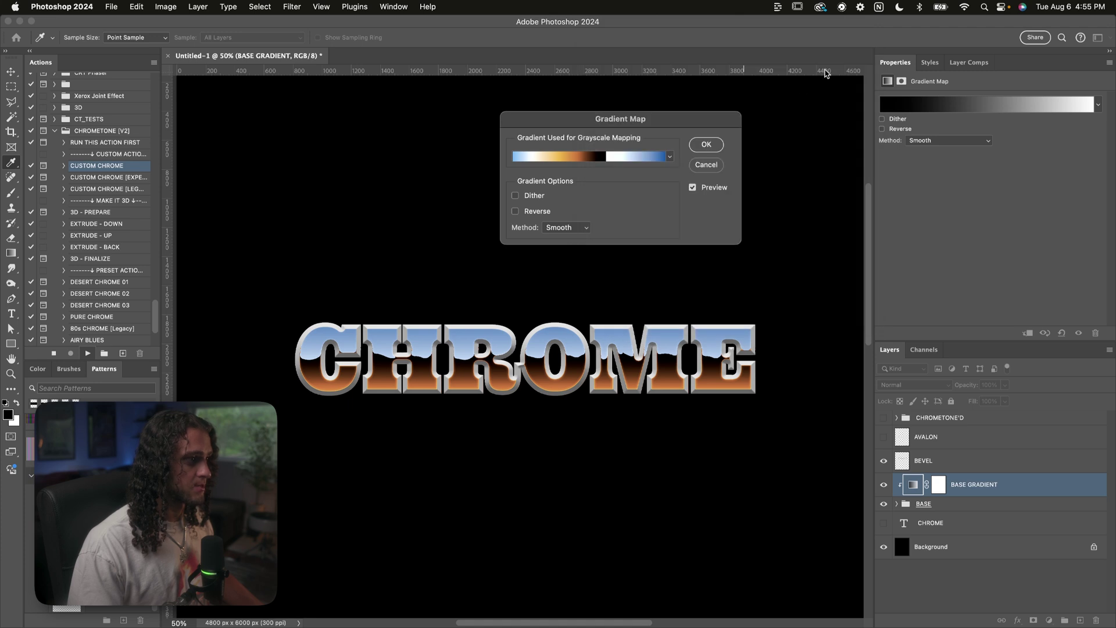
{"action": "left_click", "coordinate": [707, 145]}
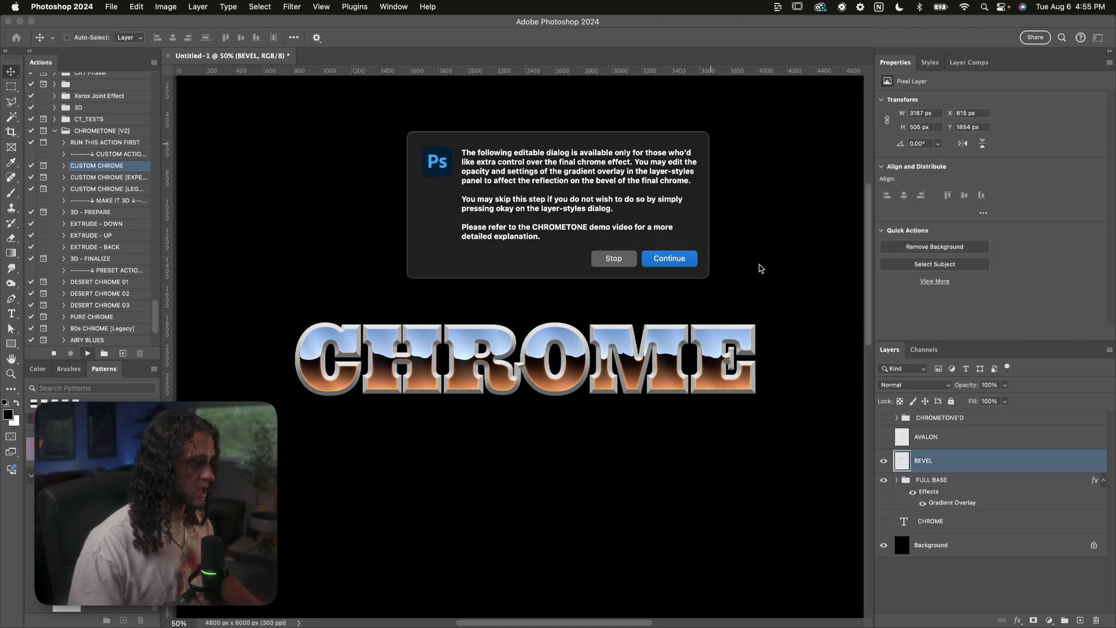
{"action": "left_click", "coordinate": [668, 266]}
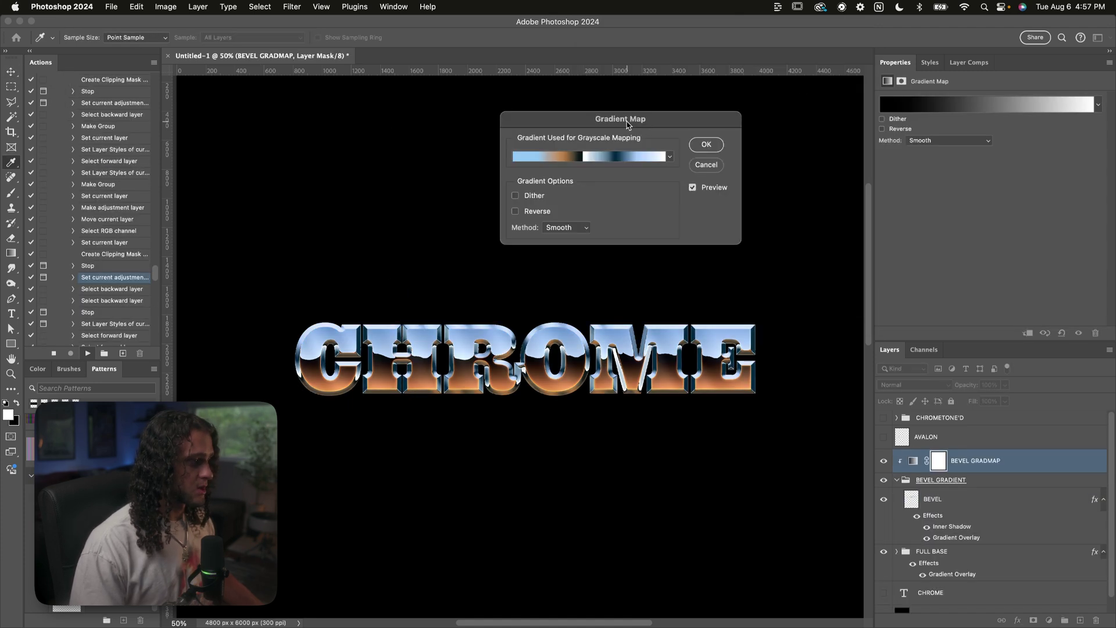
- Edit the bevel gradient map's gradient, expand the BEVEL GRADIENTS preset folder and apply DSCT BEVEL DEFAULT
{"action": "left_click_drag", "start_coordinate": [628, 125], "coordinate": [719, 128]}
{"action": "left_click_drag", "start_coordinate": [700, 125], "coordinate": [644, 125]}
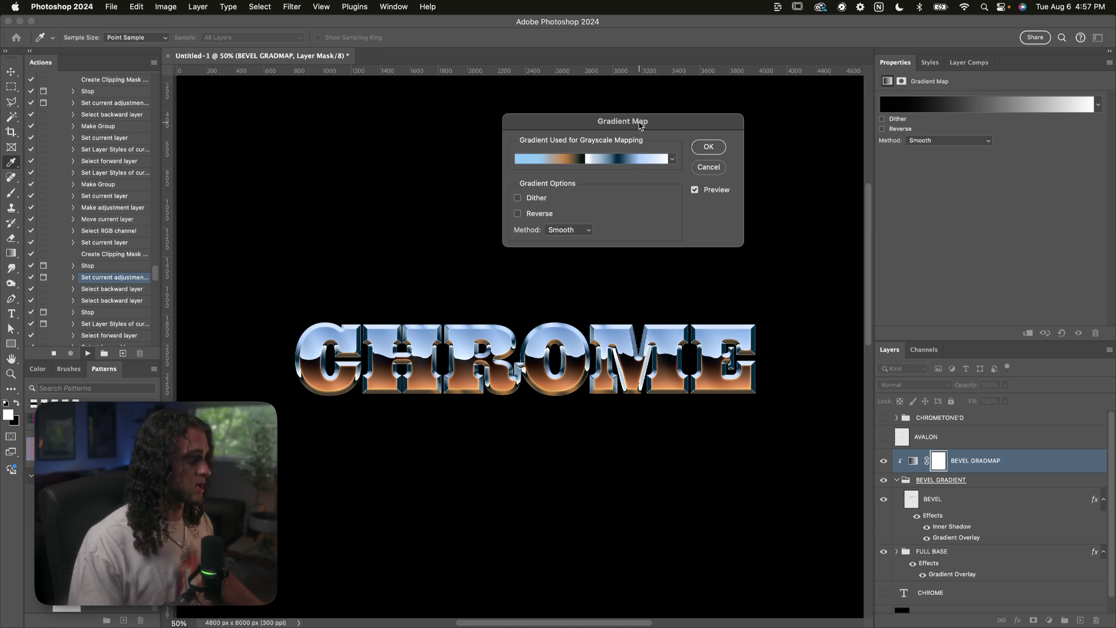
{"action": "left_click_drag", "start_coordinate": [640, 125], "coordinate": [639, 113]}
{"action": "left_click", "coordinate": [611, 146]}
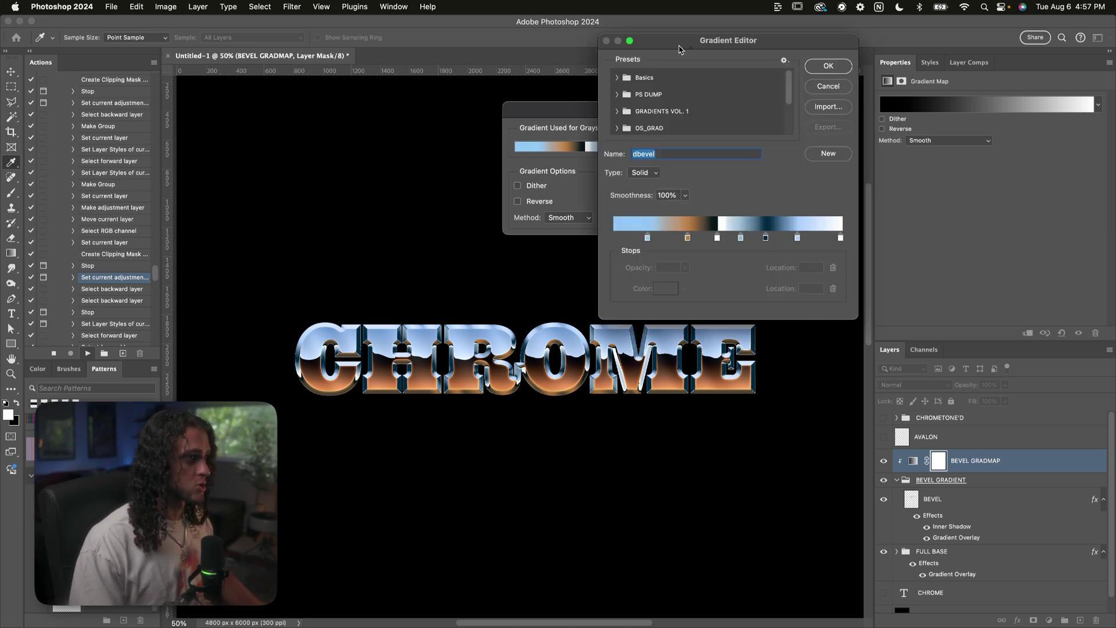
{"action": "left_click_drag", "start_coordinate": [682, 50], "coordinate": [703, 38]}
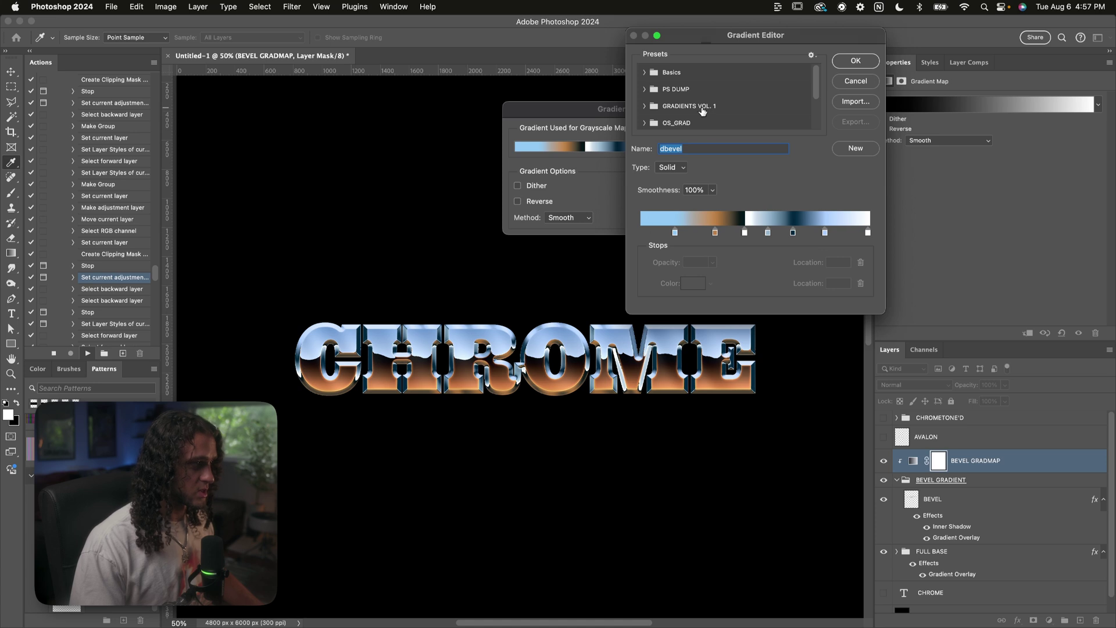
{"action": "scroll", "coordinate": [702, 112], "scroll_direction": "down", "scroll_amount": 5}
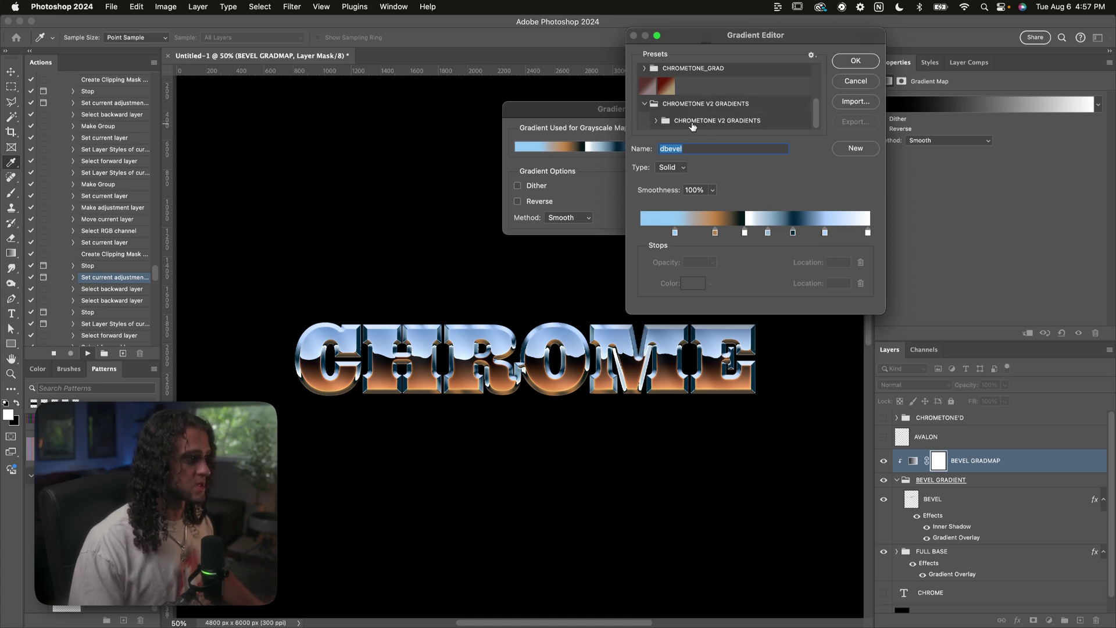
{"action": "scroll", "coordinate": [656, 118], "scroll_direction": "down", "scroll_amount": 2}
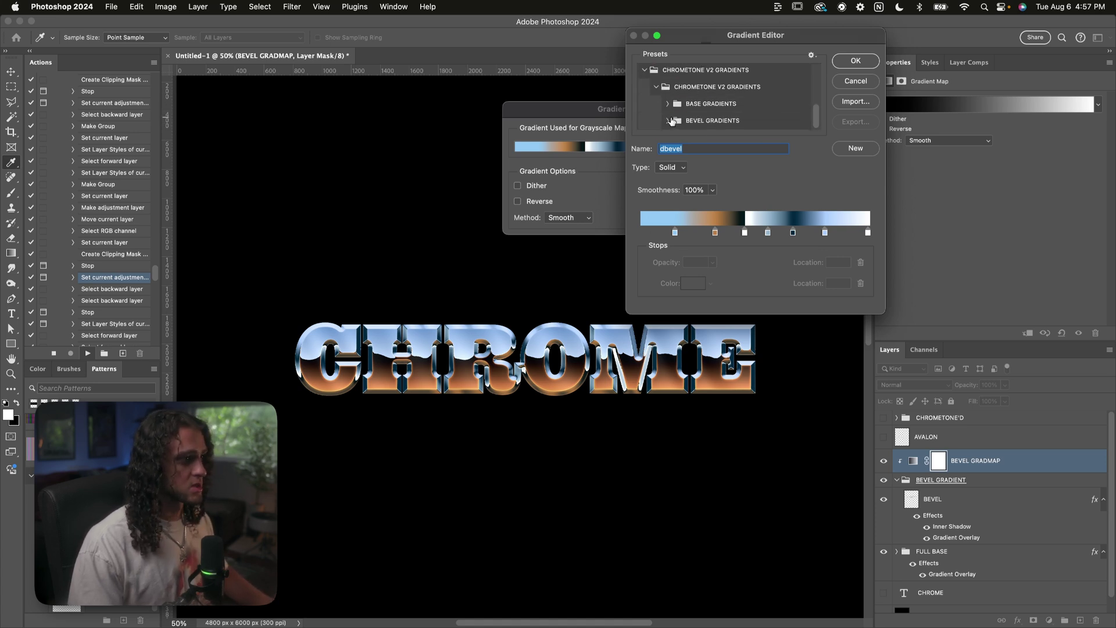
{"action": "left_click", "coordinate": [667, 119]}
{"action": "scroll", "coordinate": [697, 119], "scroll_direction": "down", "scroll_amount": 2}
{"action": "left_click", "coordinate": [698, 117]}
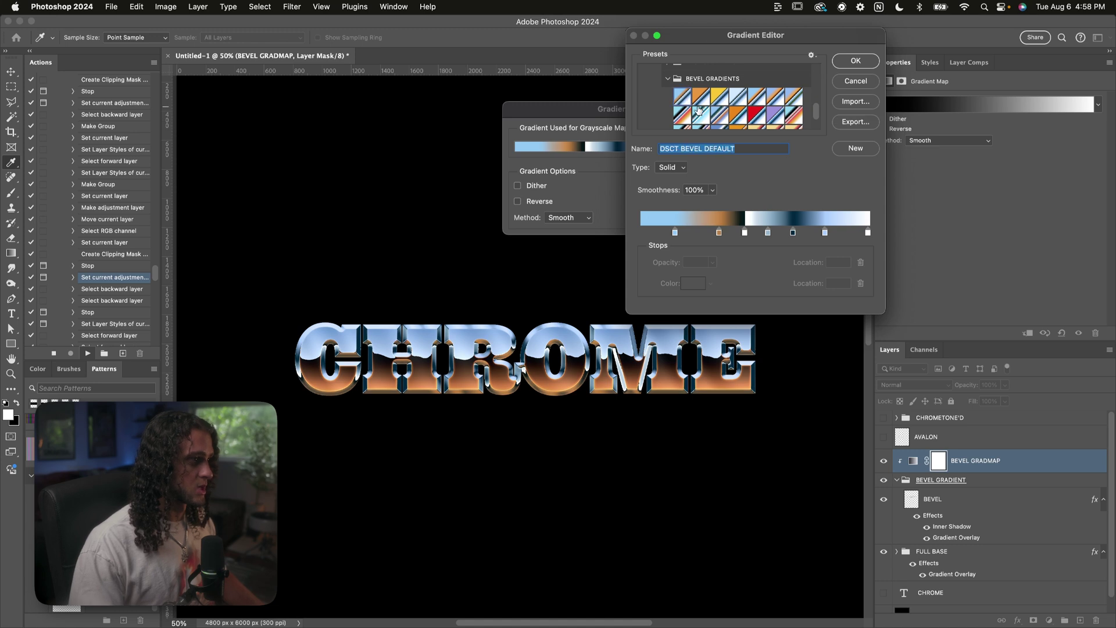
- Try several bevel gradient presets on the CHROME text, including DSCT BEVEL 08 and DSCT BEVEL 011, ending with DSCT BEVEL 014
{"action": "left_click", "coordinate": [699, 116]}
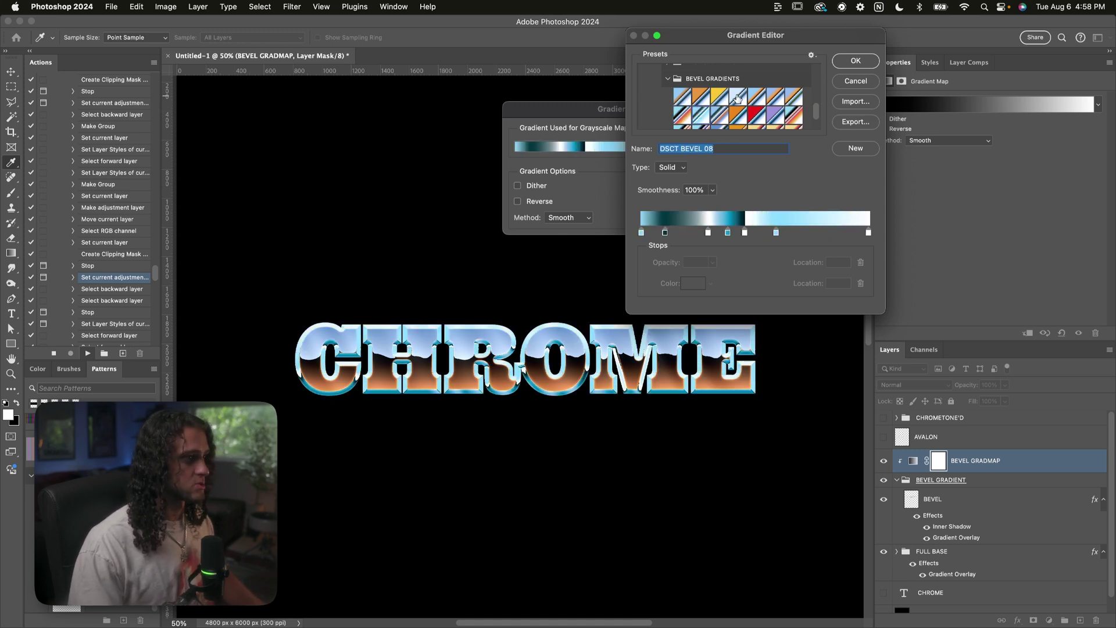
{"action": "left_click", "coordinate": [719, 115]}
{"action": "left_click", "coordinate": [737, 115]}
{"action": "left_click", "coordinate": [756, 115]}
{"action": "scroll", "coordinate": [750, 112], "scroll_direction": "down", "scroll_amount": 2}
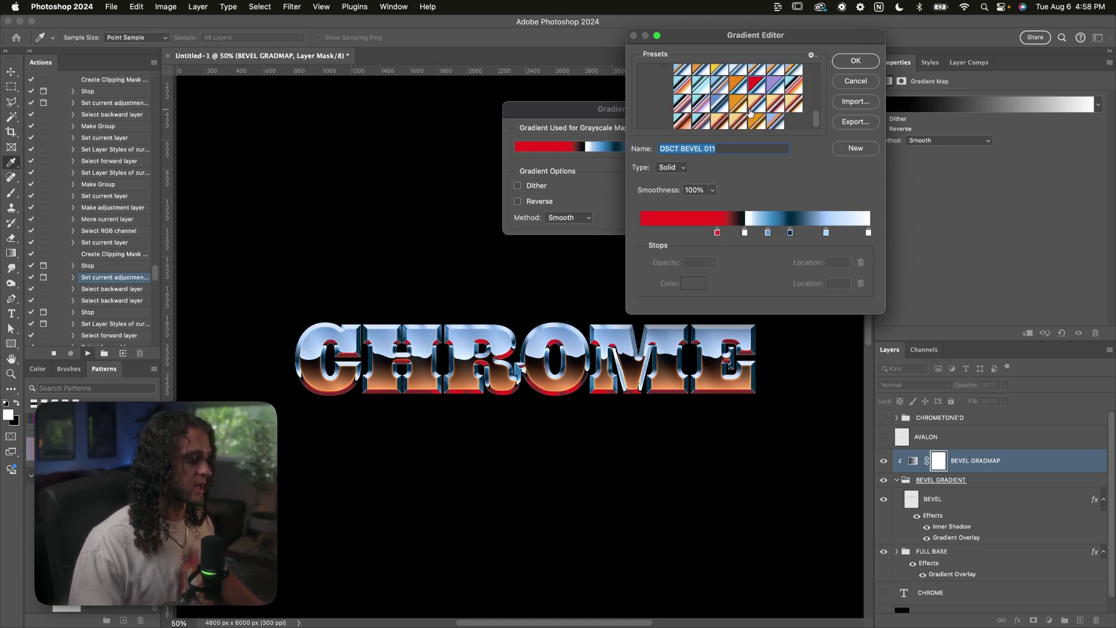
{"action": "left_click", "coordinate": [738, 106]}
{"action": "left_click", "coordinate": [703, 101]}
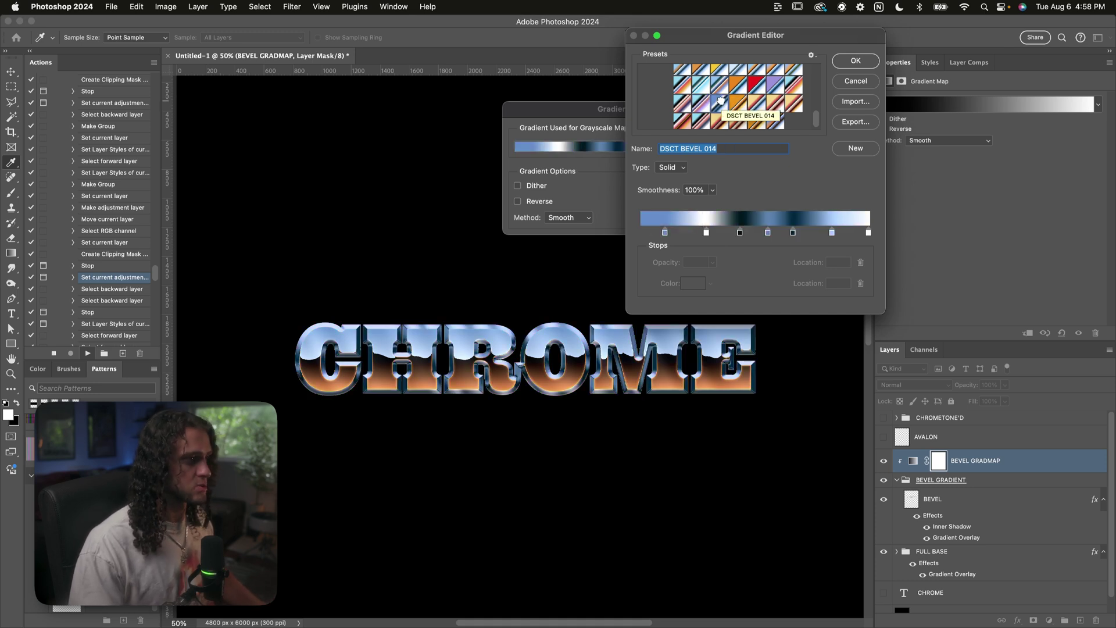
- Apply the DSCT BEVEL DEFAULT preset to the bevel gradient map and accept it
{"action": "scroll", "coordinate": [721, 104], "scroll_direction": "up", "scroll_amount": 2}
{"action": "left_click", "coordinate": [723, 113]}
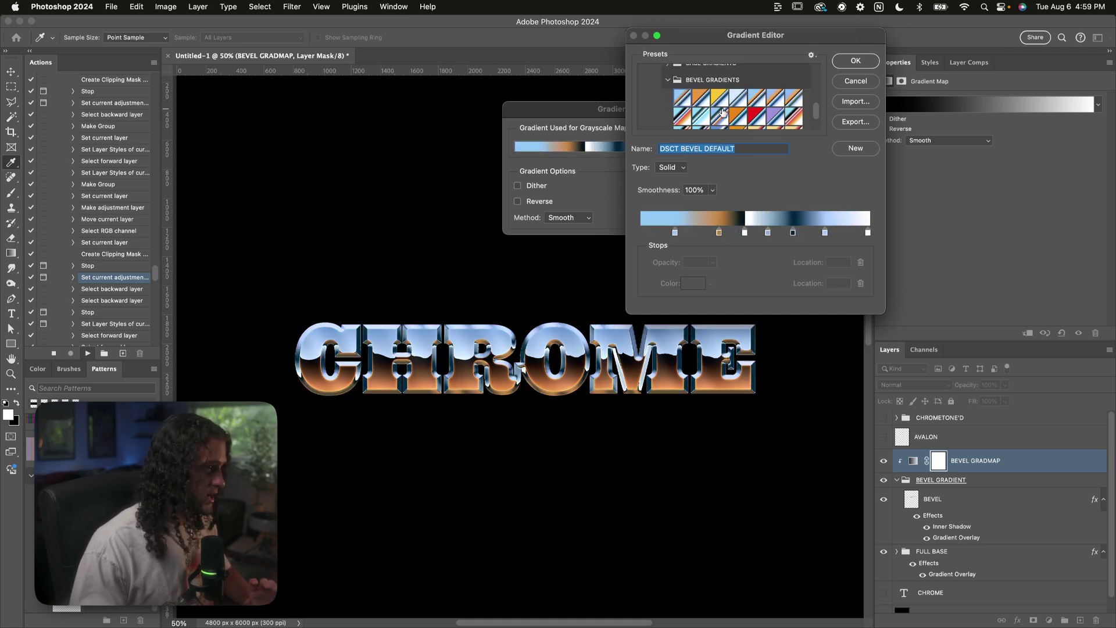
{"action": "key", "text": "Return"}
{"action": "key", "text": "Return"}
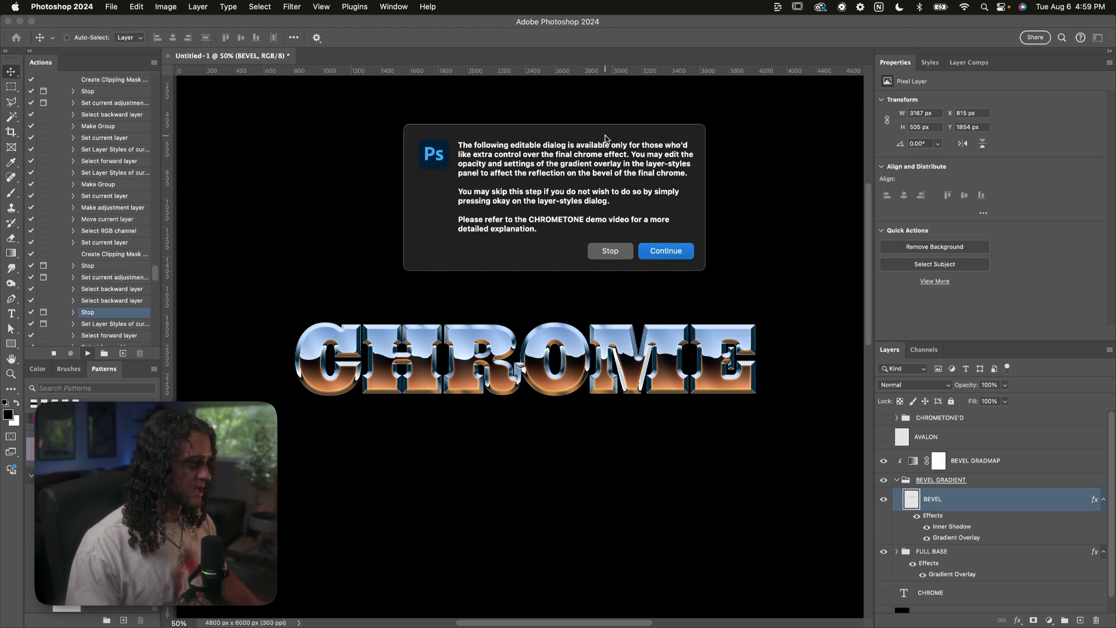
- Continue the action to the BEVEL layer's style settings and open the Gradient Overlay options
{"action": "left_click", "coordinate": [657, 252]}
{"action": "left_click_drag", "start_coordinate": [732, 115], "coordinate": [778, 73]}
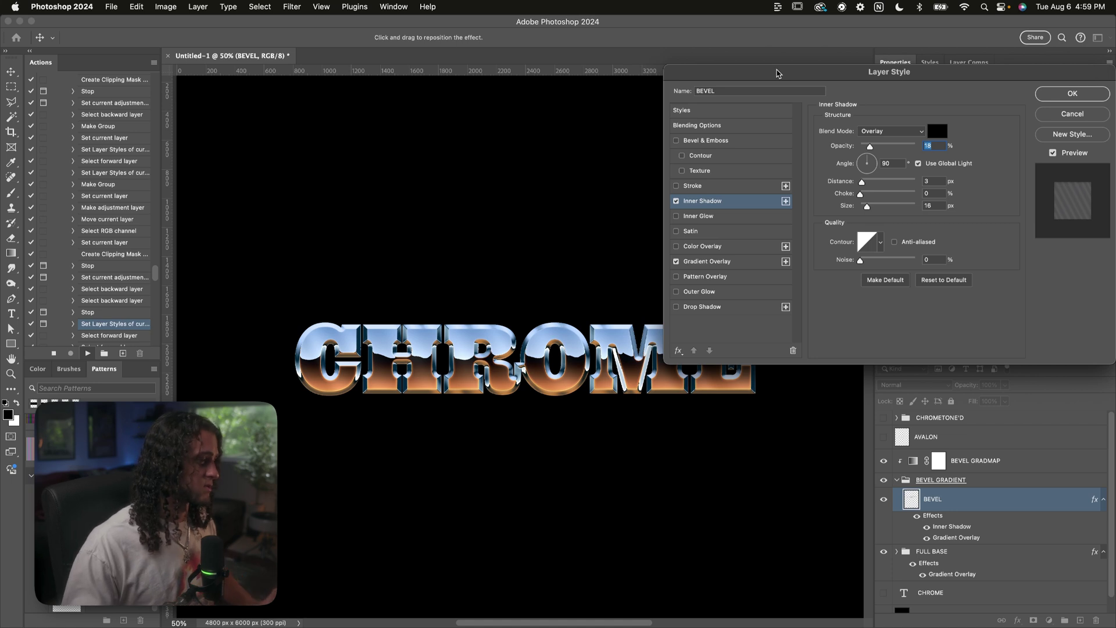
{"action": "left_click_drag", "start_coordinate": [777, 74], "coordinate": [762, 73]}
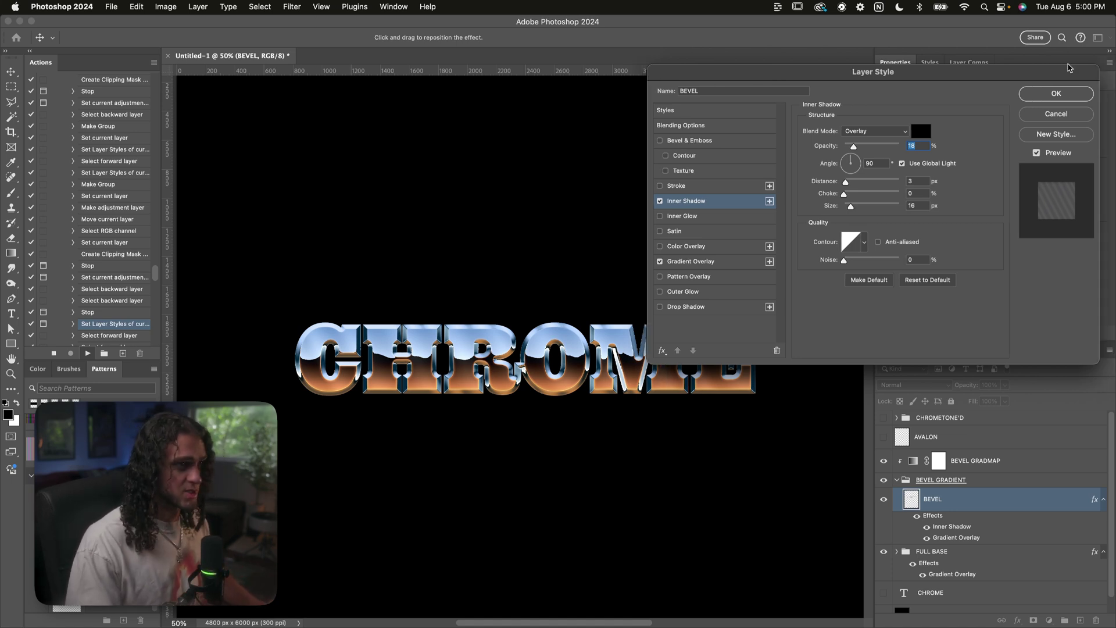
{"action": "left_click_drag", "start_coordinate": [875, 80], "coordinate": [839, 71]}
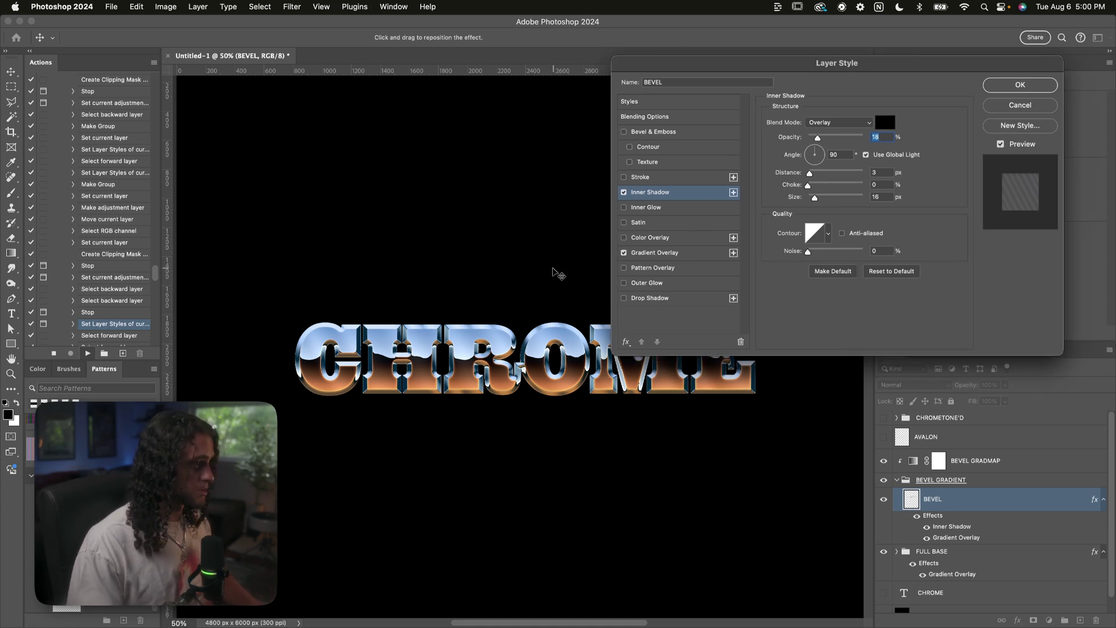
{"action": "left_click", "coordinate": [666, 254]}
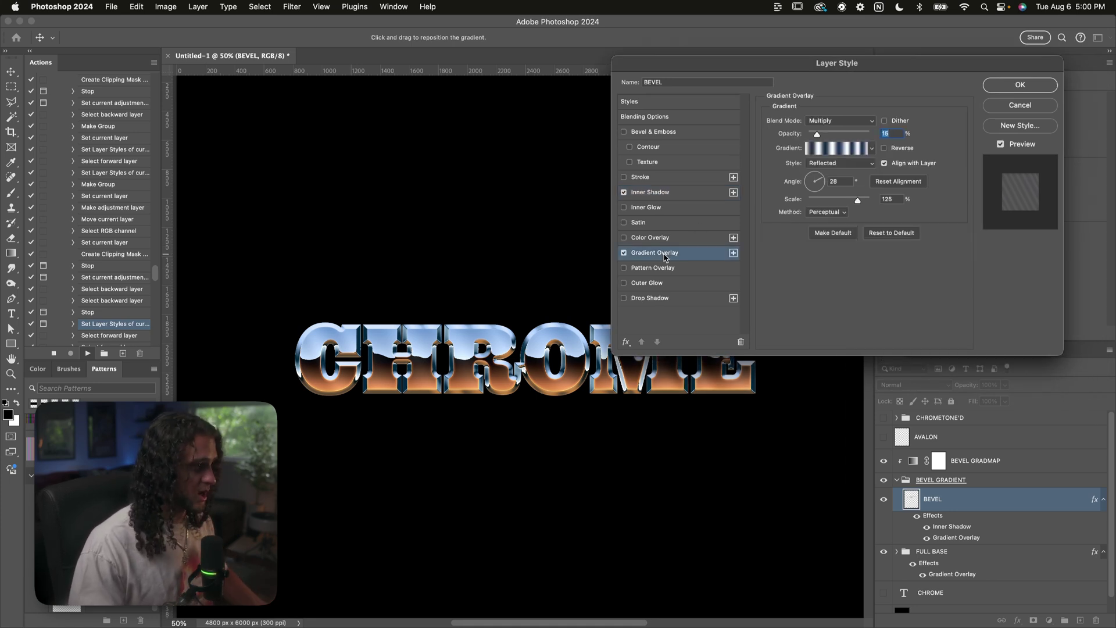
{"action": "left_click_drag", "start_coordinate": [714, 65], "coordinate": [697, 65]}
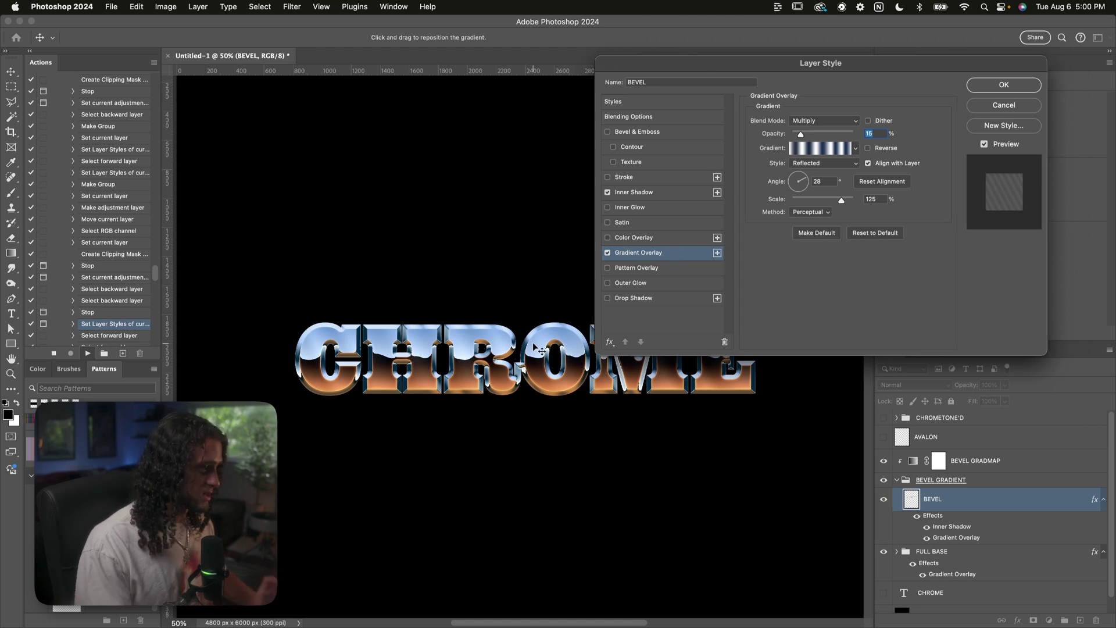
- Try the bevel gradient overlay at 35% opacity, and reduce it to 19%
{"action": "key", "text": "super+equal"}
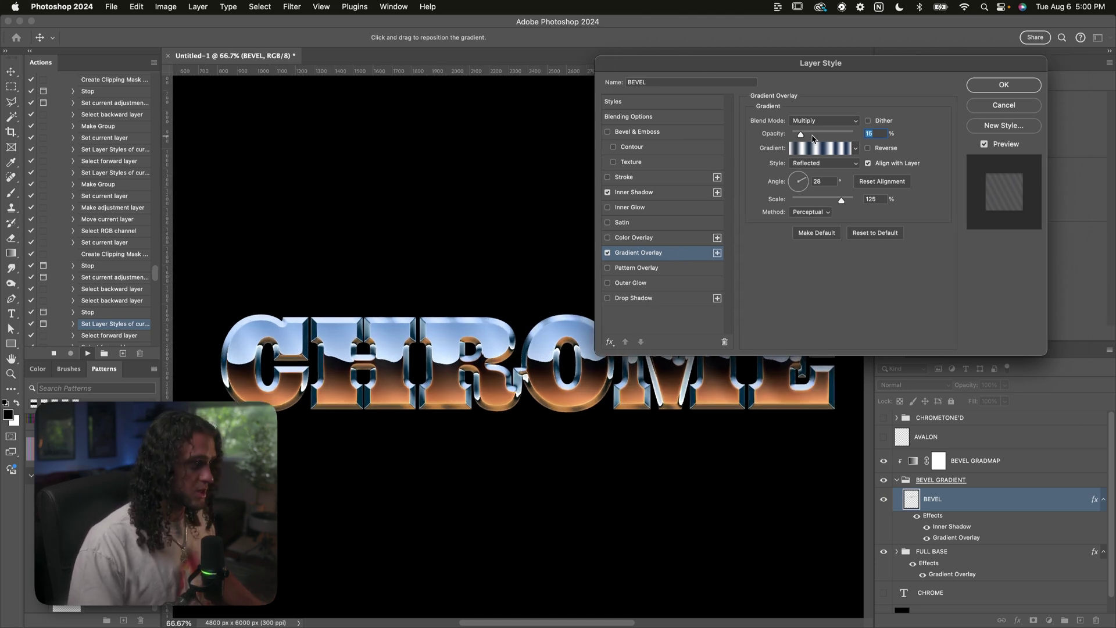
{"action": "left_click_drag", "start_coordinate": [800, 134], "coordinate": [809, 133]}
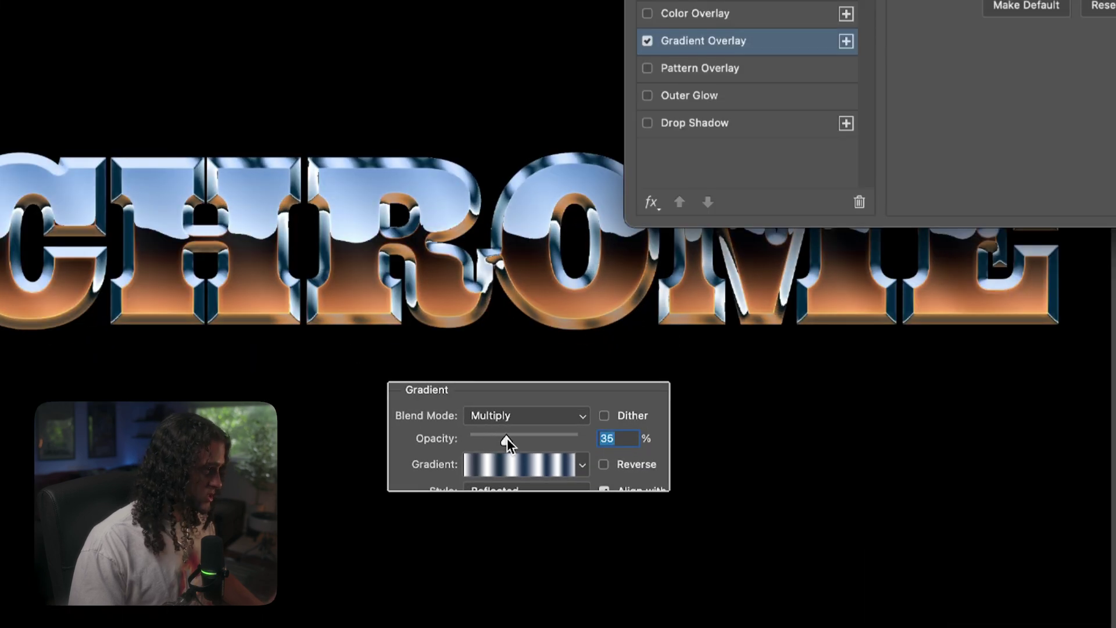
{"action": "mouse_move", "coordinate": [498, 435]}
{"action": "left_mouse_down"}
{"action": "mouse_move", "coordinate": [473, 435]}
{"action": "mouse_move", "coordinate": [489, 435]}
{"action": "left_mouse_up"}
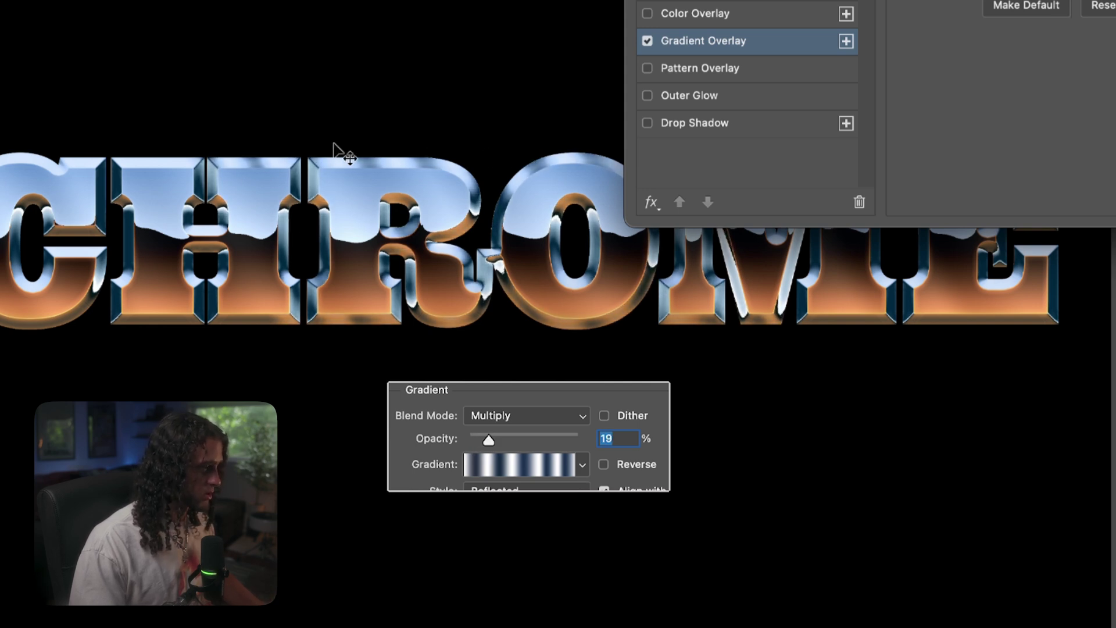
- Reposition the gradient overlay across the CHROME text to shift the reflections along the bevel
{"action": "left_click_drag", "start_coordinate": [560, 155], "coordinate": [409, 145]}
{"action": "left_click_drag", "start_coordinate": [146, 182], "coordinate": [550, 158]}
{"action": "scroll", "coordinate": [549, 155], "scroll_direction": "right", "scroll_amount": 3}
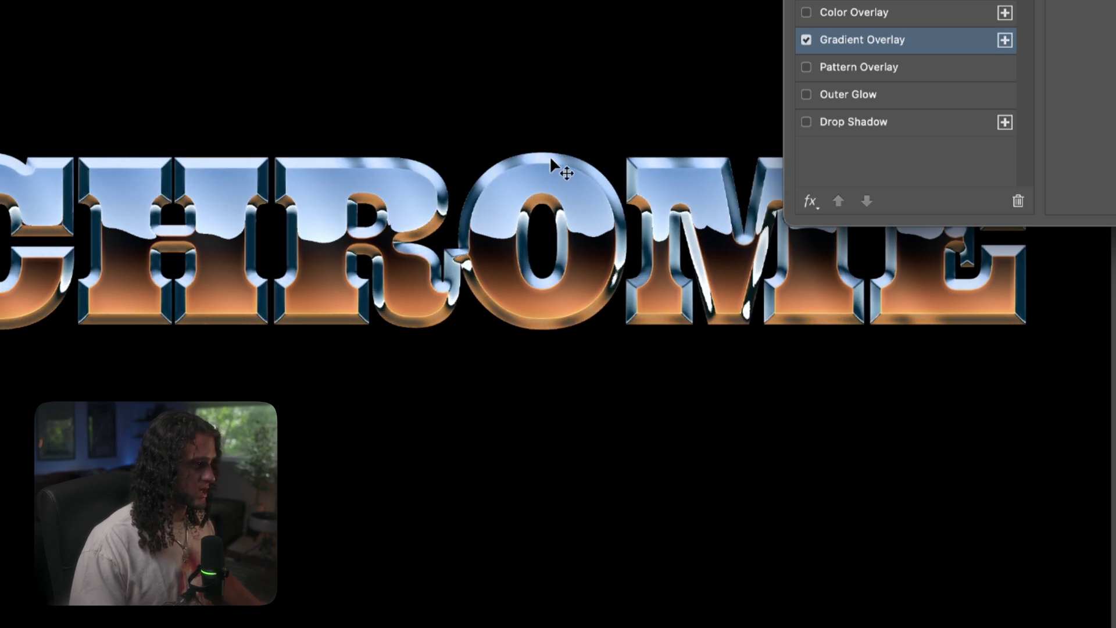
{"action": "left_click_drag", "start_coordinate": [365, 167], "coordinate": [512, 180]}
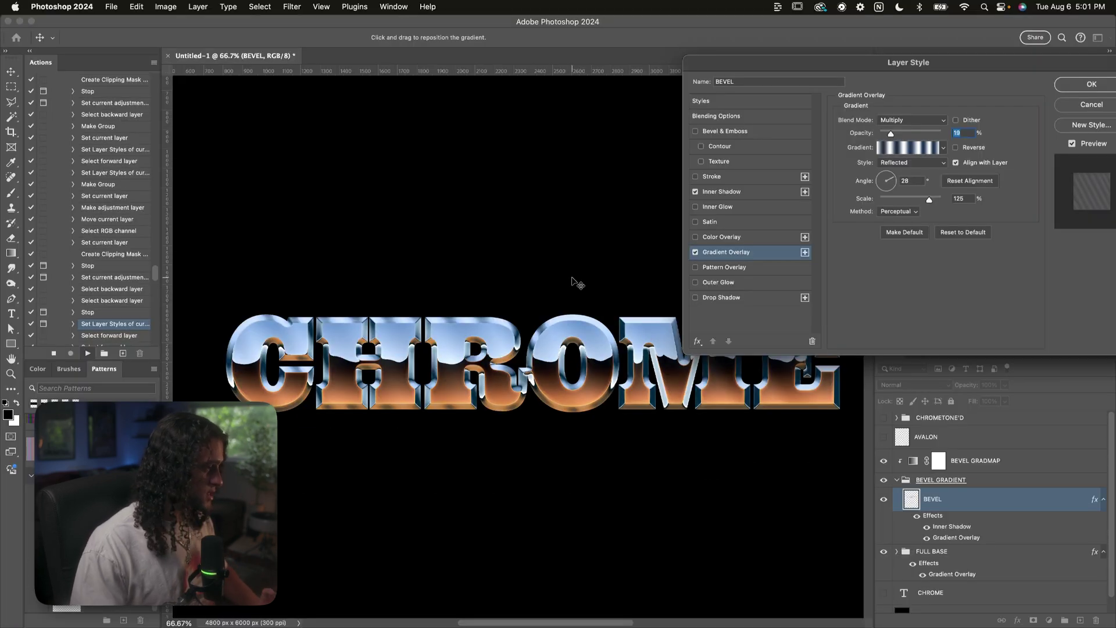
{"action": "left_click_drag", "start_coordinate": [515, 91], "coordinate": [251, 172]}
{"action": "left_click_drag", "start_coordinate": [442, 330], "coordinate": [431, 329]}
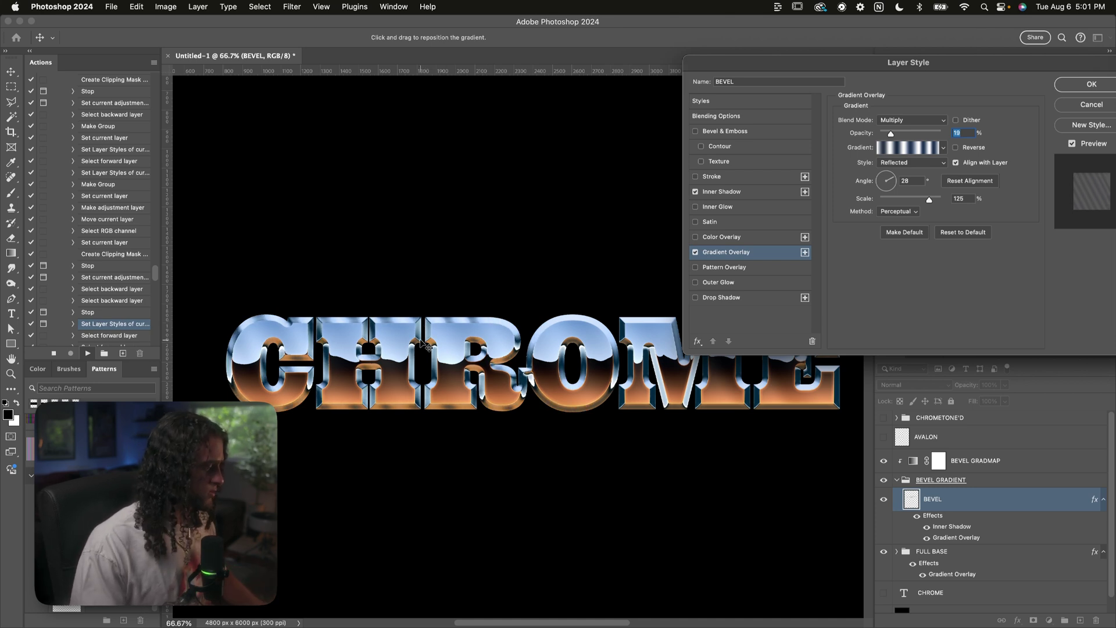
- Test the bevel gradient overlay at 15% opacity, and set it to 20%
{"action": "scroll", "coordinate": [549, 386], "scroll_direction": "right", "scroll_amount": 2}
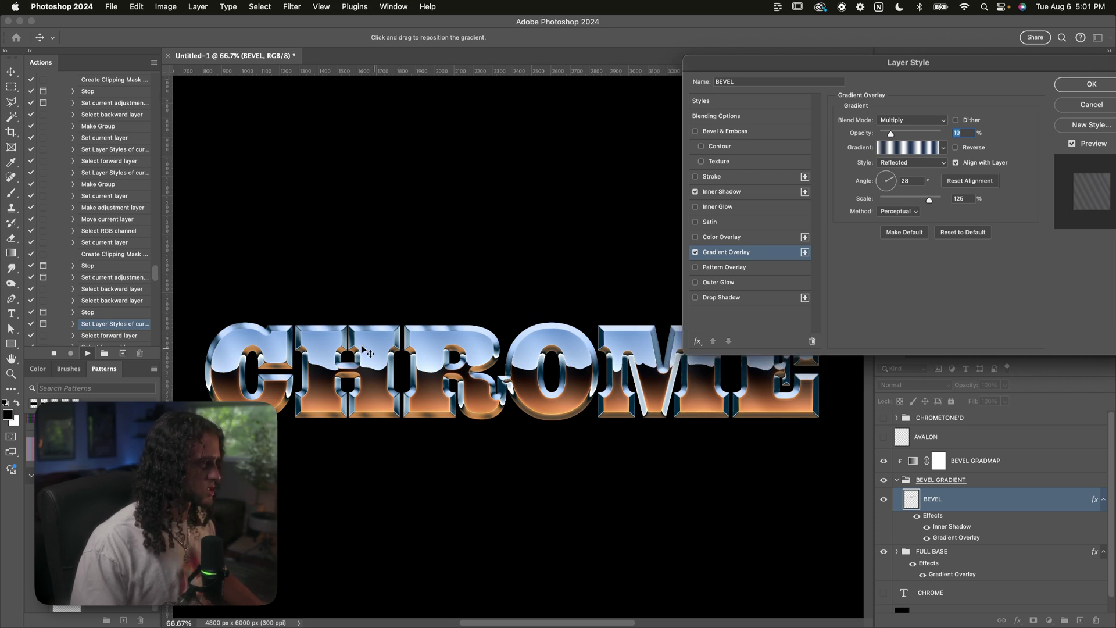
{"action": "left_click_drag", "start_coordinate": [955, 65], "coordinate": [895, 66]}
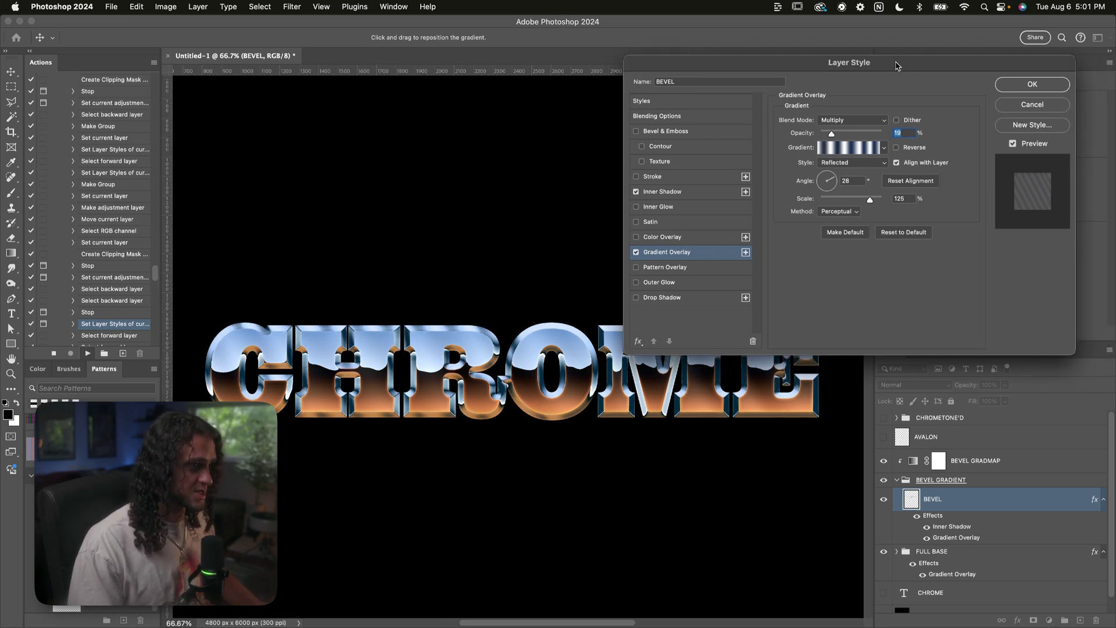
{"action": "type", "text": "1"}
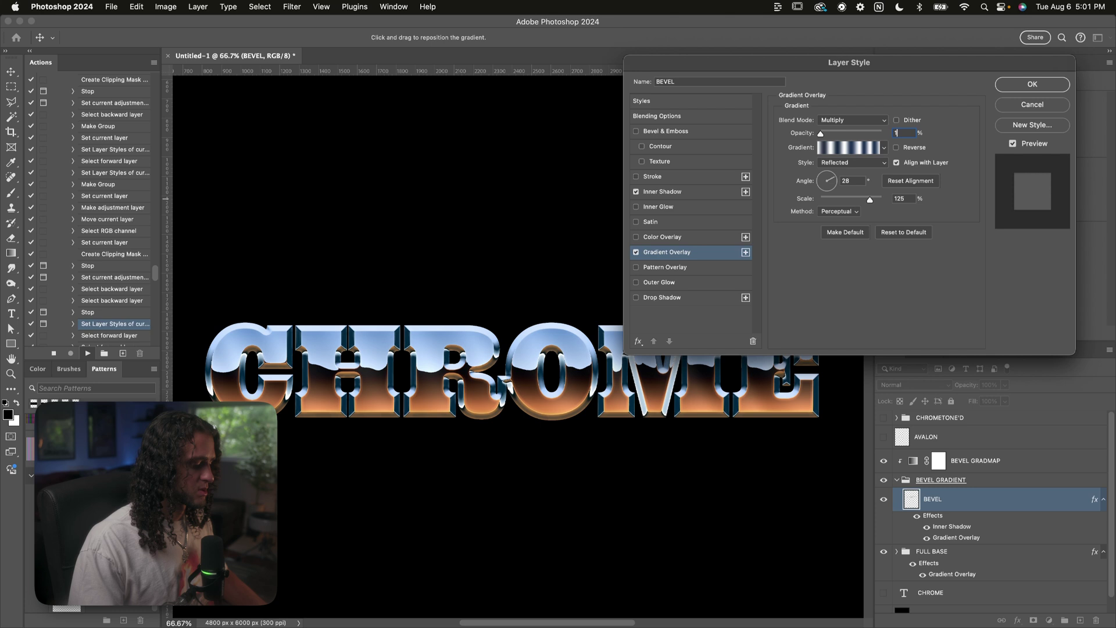
{"action": "type", "text": "5"}
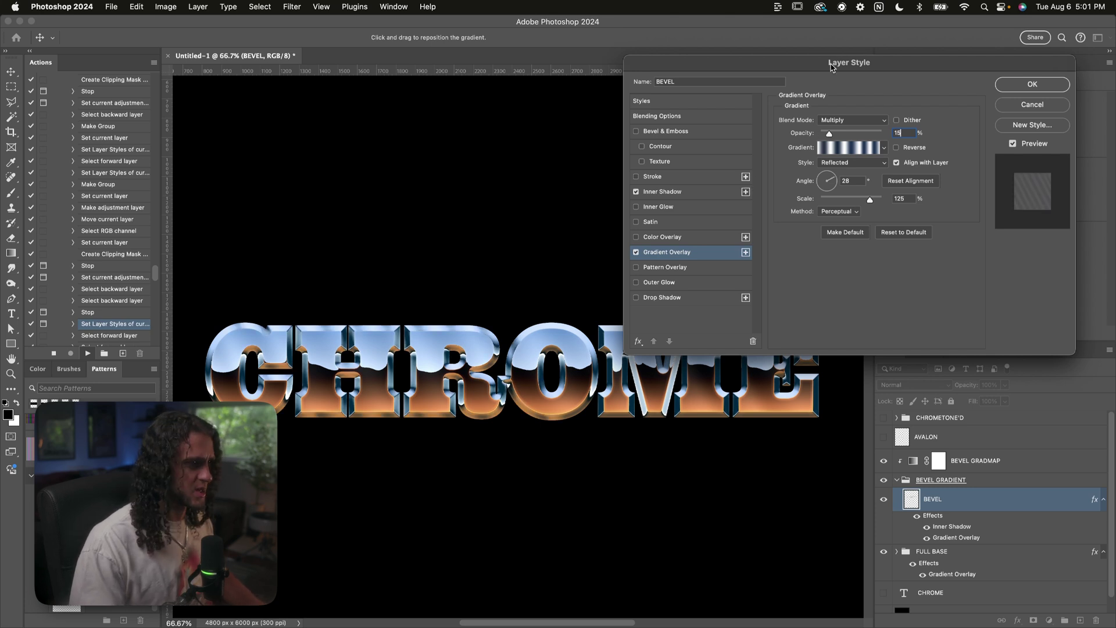
{"action": "left_click", "coordinate": [830, 134]}
{"action": "type", "text": "20"}
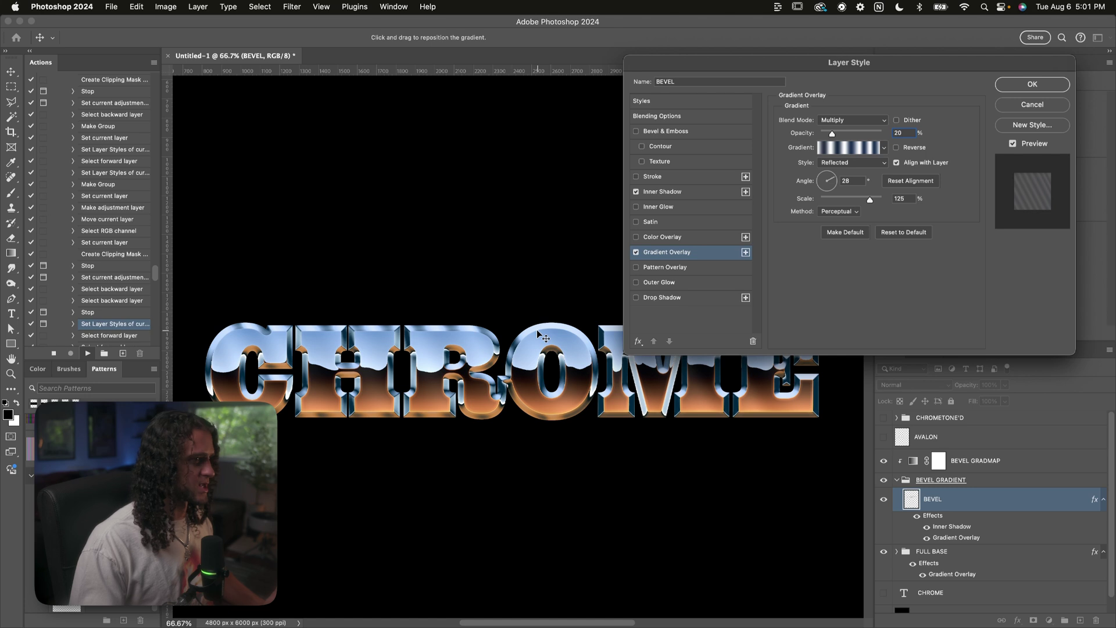
- Shift the bevel's gradient overlay sideways again, and add a second Gradient Overlay repositioned over the CHROME text
{"action": "key", "text": "super+minus"}
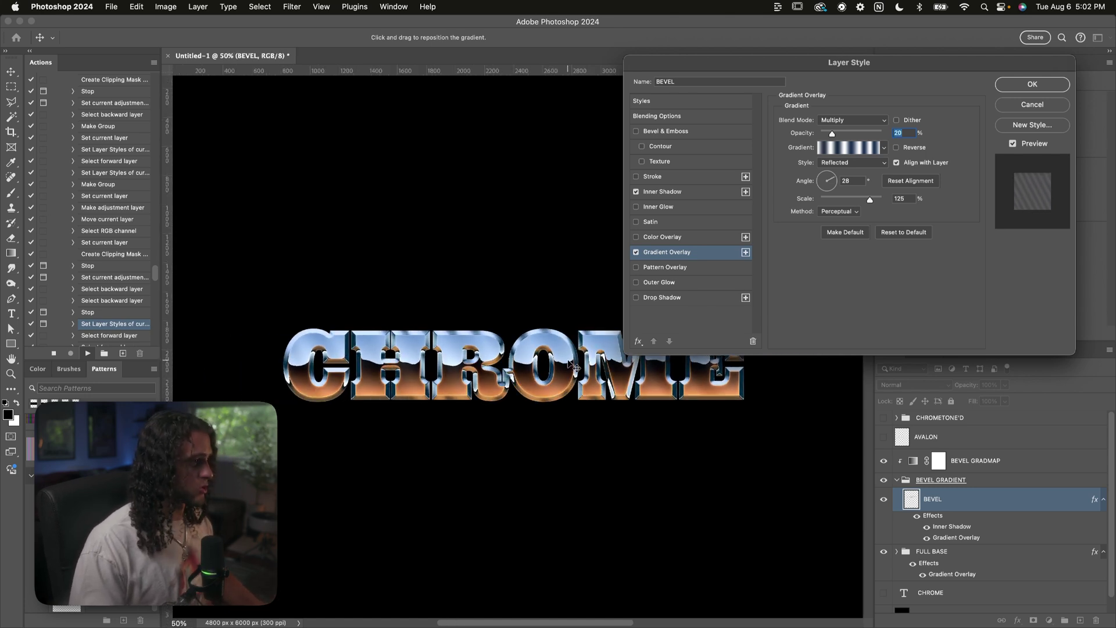
{"action": "scroll", "coordinate": [546, 365], "scroll_direction": "up", "scroll_amount": 2}
{"action": "left_click_drag", "start_coordinate": [563, 391], "coordinate": [499, 394]}
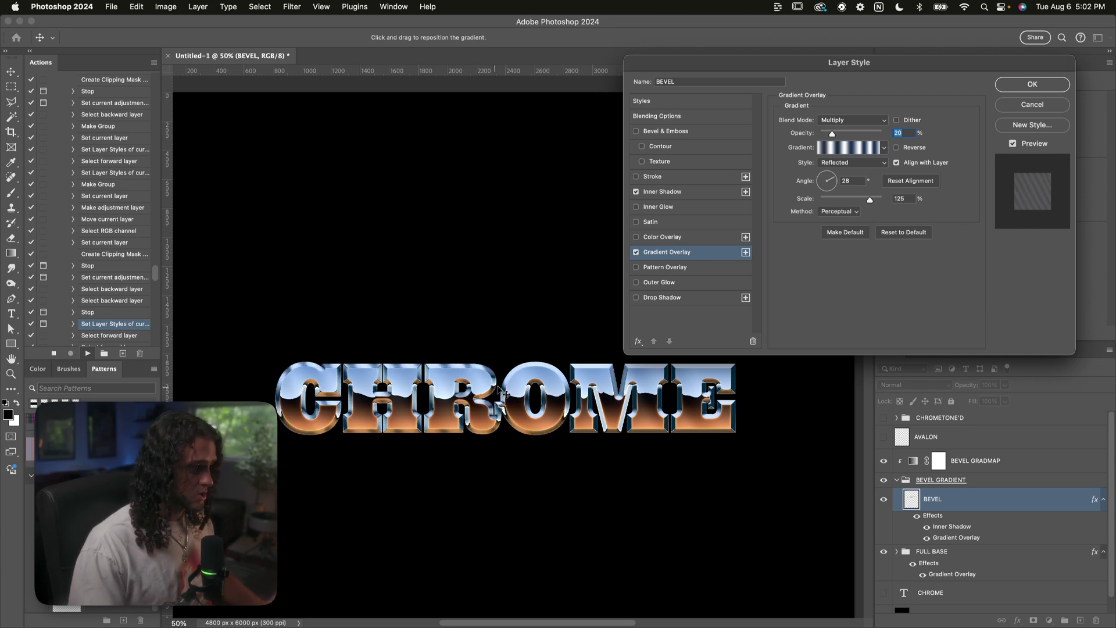
{"action": "left_click", "coordinate": [745, 253]}
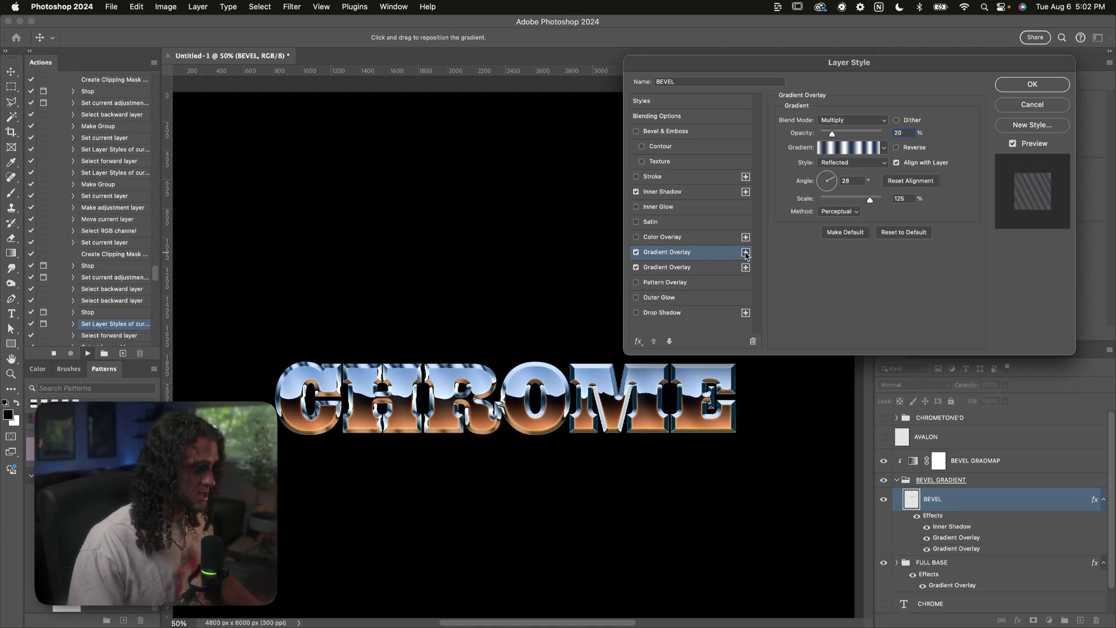
{"action": "left_click_drag", "start_coordinate": [546, 305], "coordinate": [594, 418]}
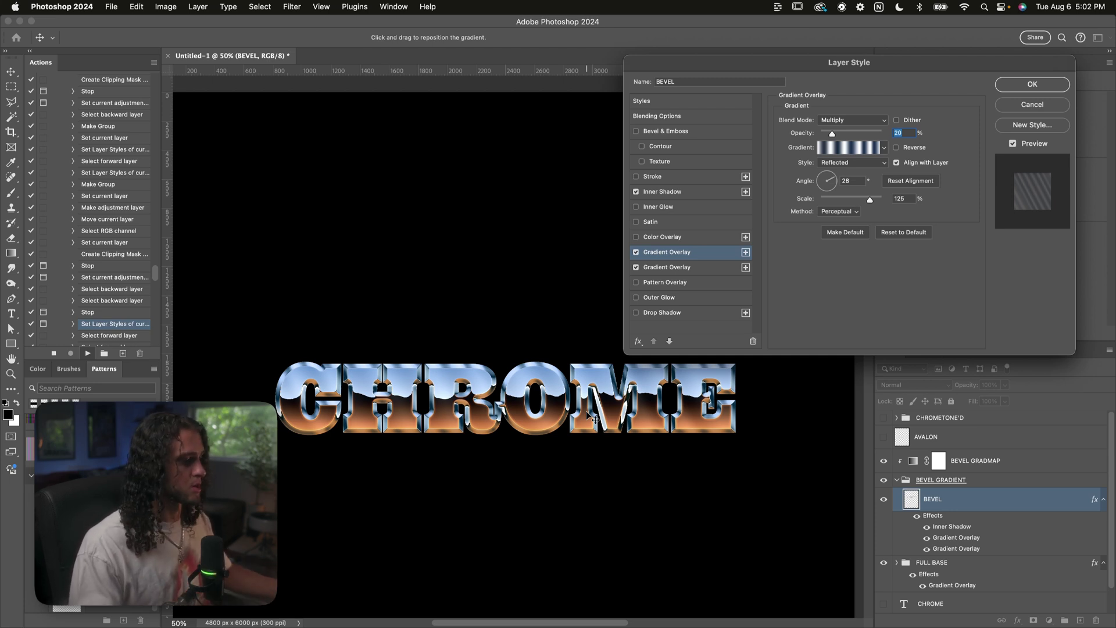
- Set the BEVEL layer's second Gradient Overlay opacity to 15% and apply the layer style
{"action": "type", "text": "15"}
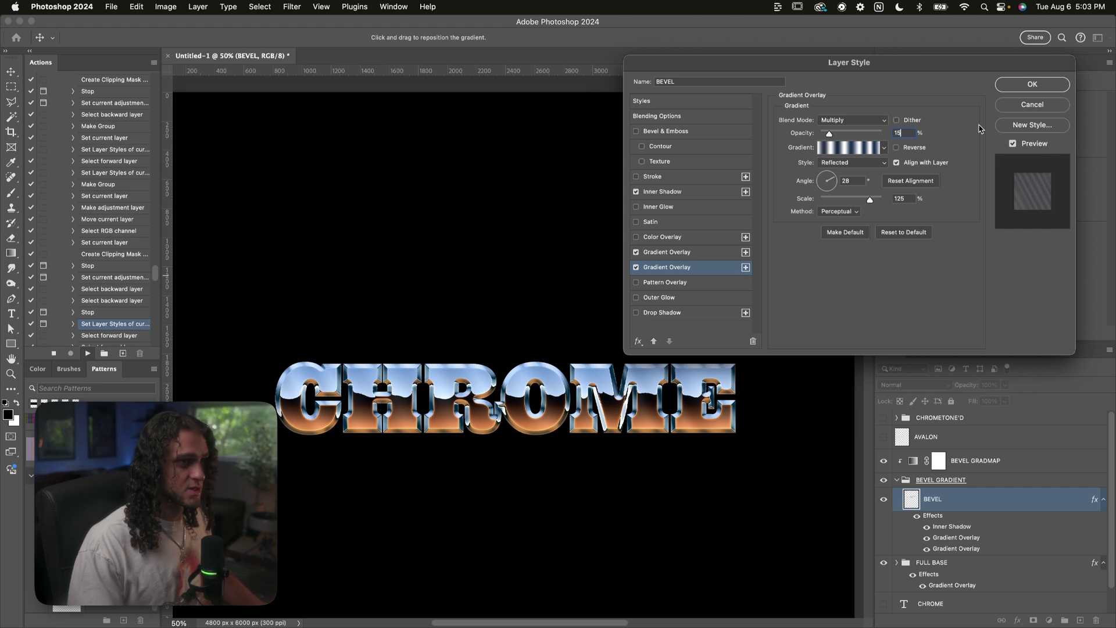
{"action": "left_click", "coordinate": [1032, 84]}
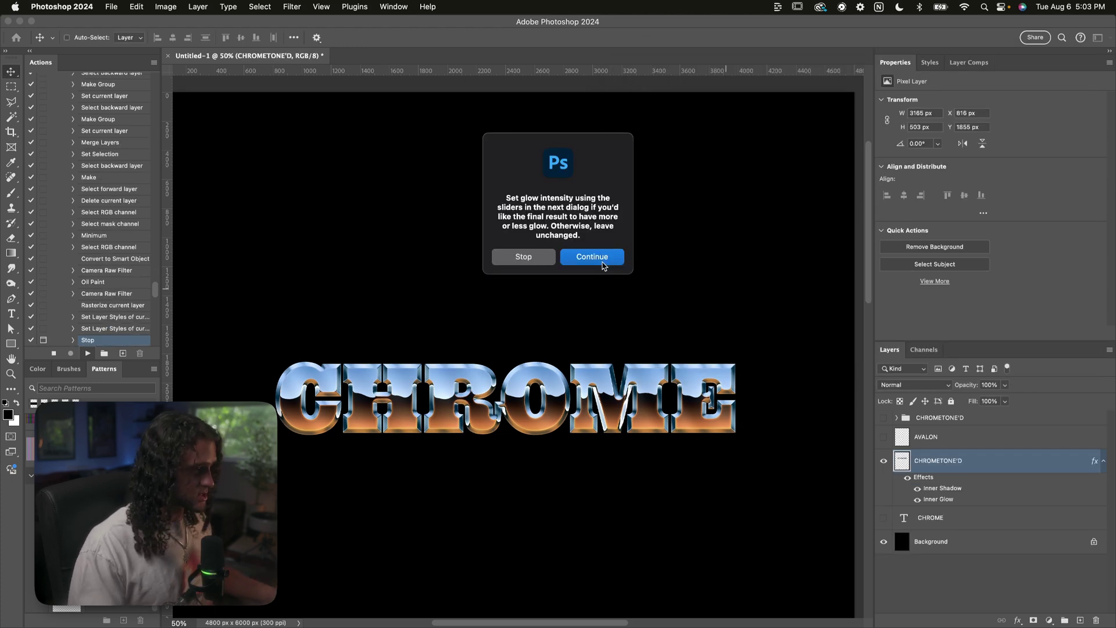
- Continue the action to the glow intensity setting and accept the Highlights color range with 10% fuzziness and range 222
{"action": "left_click", "coordinate": [600, 259]}
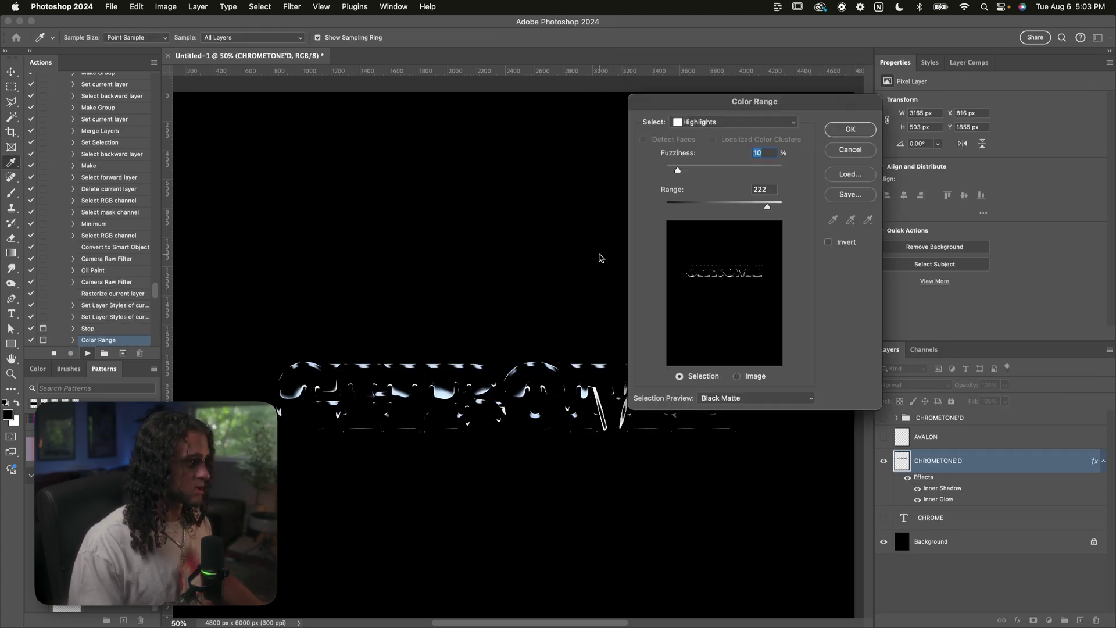
{"action": "left_click_drag", "start_coordinate": [703, 106], "coordinate": [704, 73]}
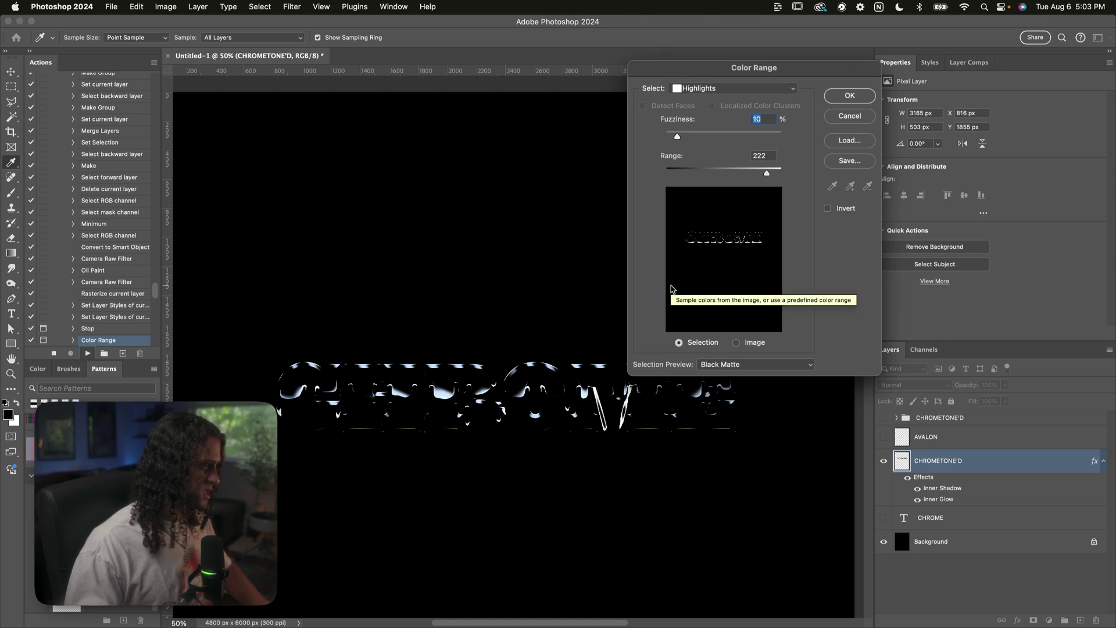
{"action": "left_click_drag", "start_coordinate": [816, 70], "coordinate": [816, 101]}
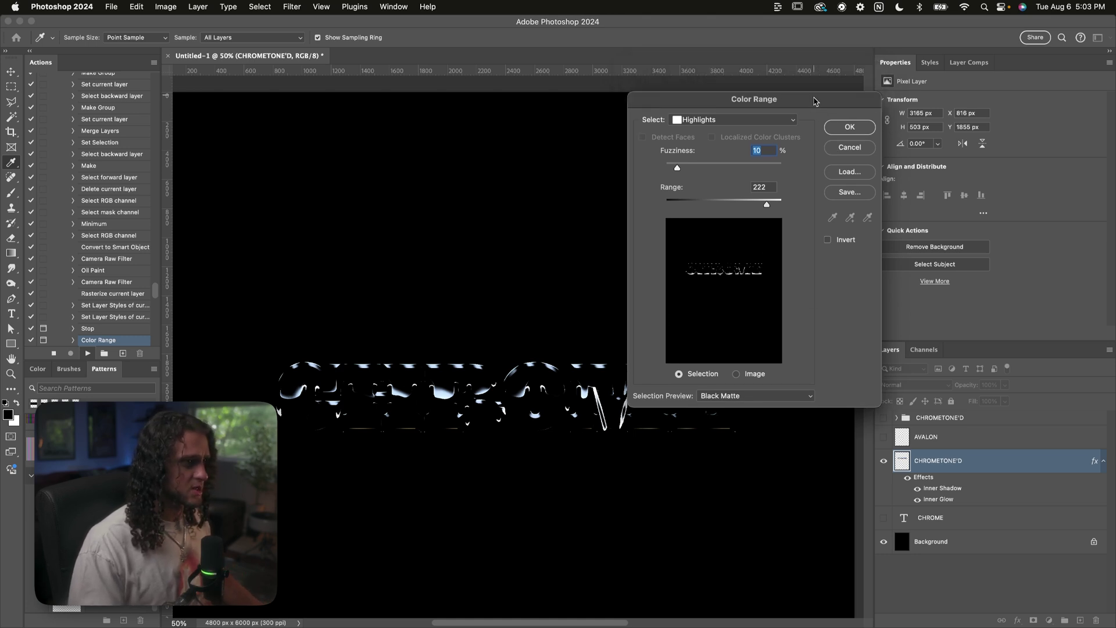
{"action": "left_click", "coordinate": [844, 128]}
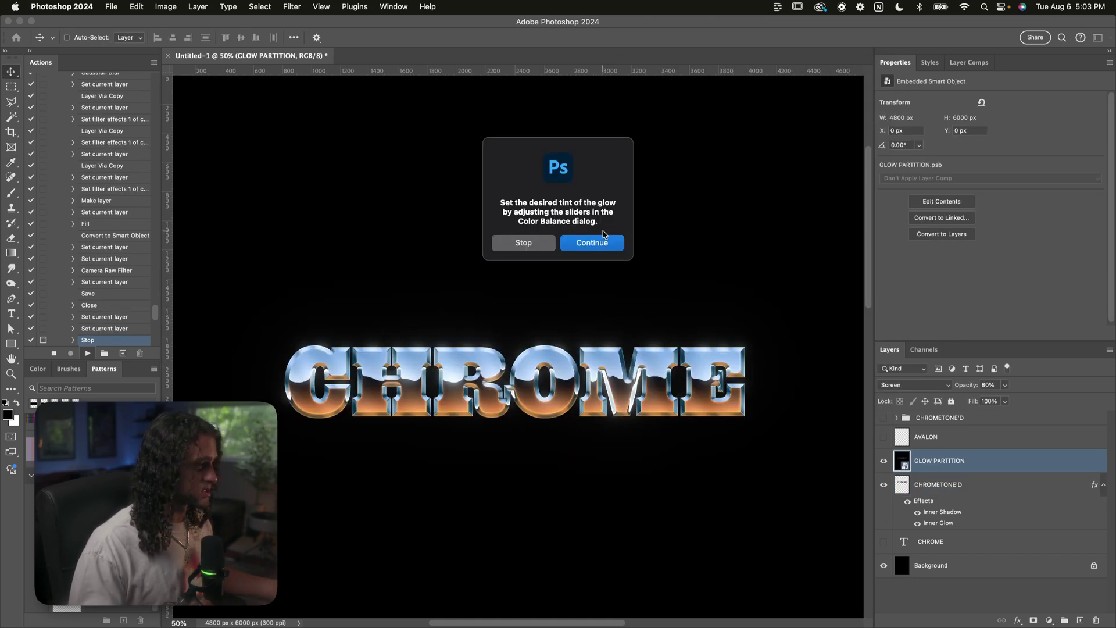
- Tint the glow by testing cooler midtones, and apply a warm Color Balance with levels +36, -5 and -13
{"action": "left_click", "coordinate": [600, 239]}
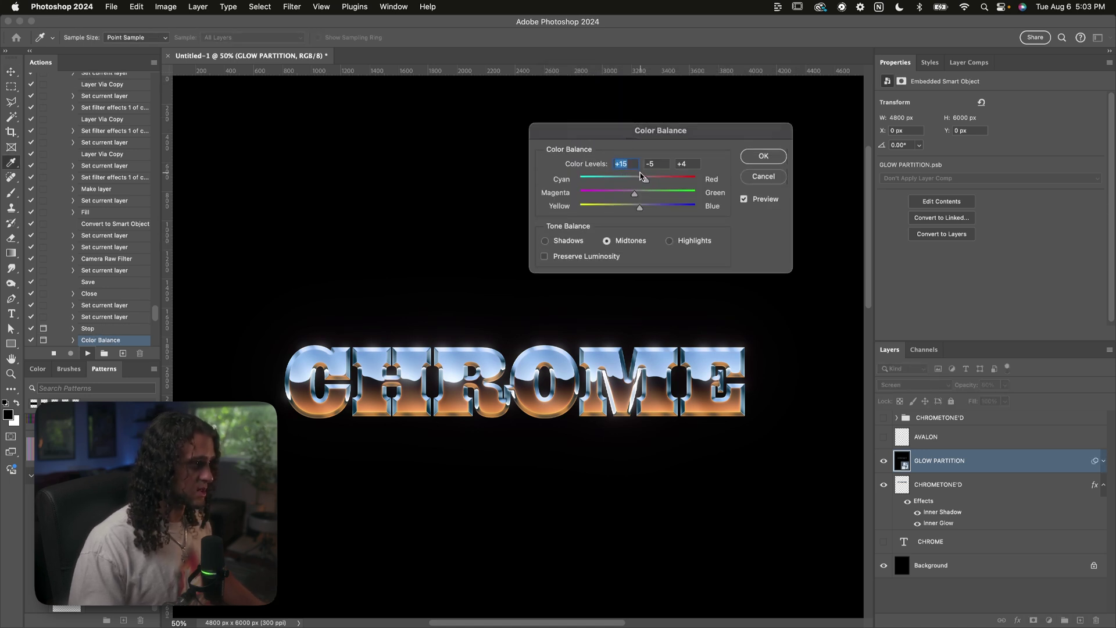
{"action": "left_click_drag", "start_coordinate": [644, 184], "coordinate": [626, 184]}
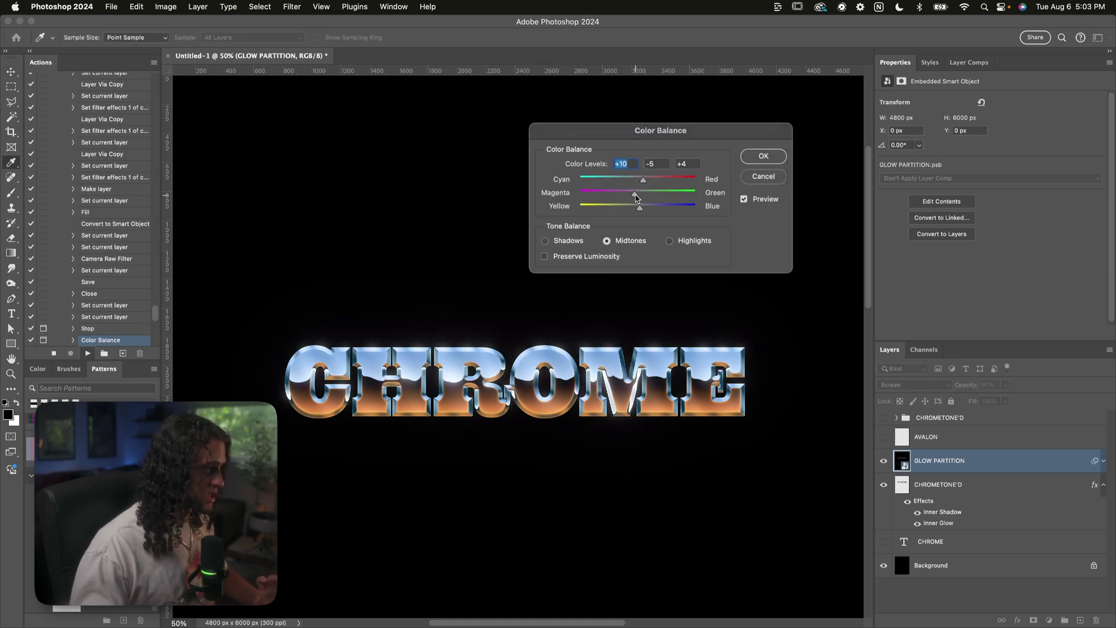
{"action": "left_click_drag", "start_coordinate": [643, 182], "coordinate": [611, 181]}
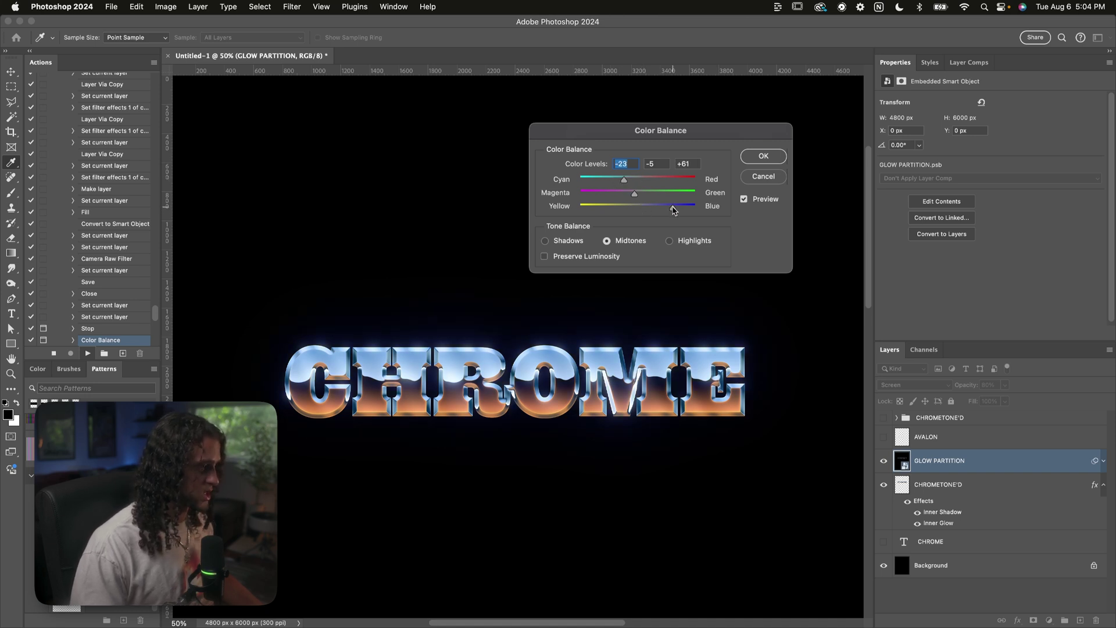
{"action": "left_click_drag", "start_coordinate": [668, 209], "coordinate": [639, 211]}
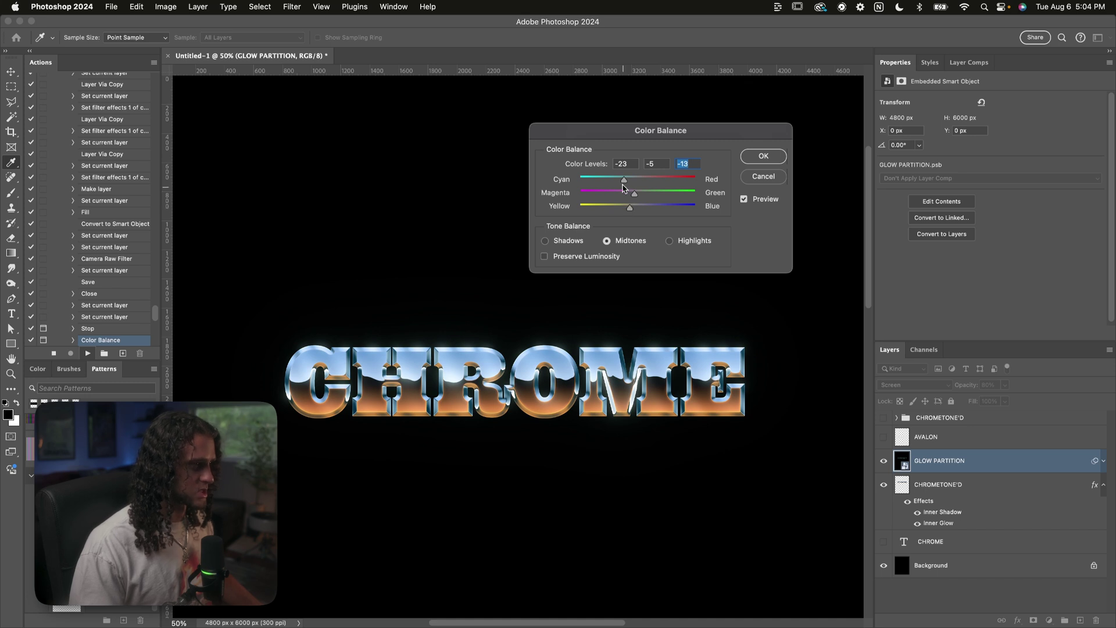
{"action": "left_click_drag", "start_coordinate": [626, 181], "coordinate": [658, 181]}
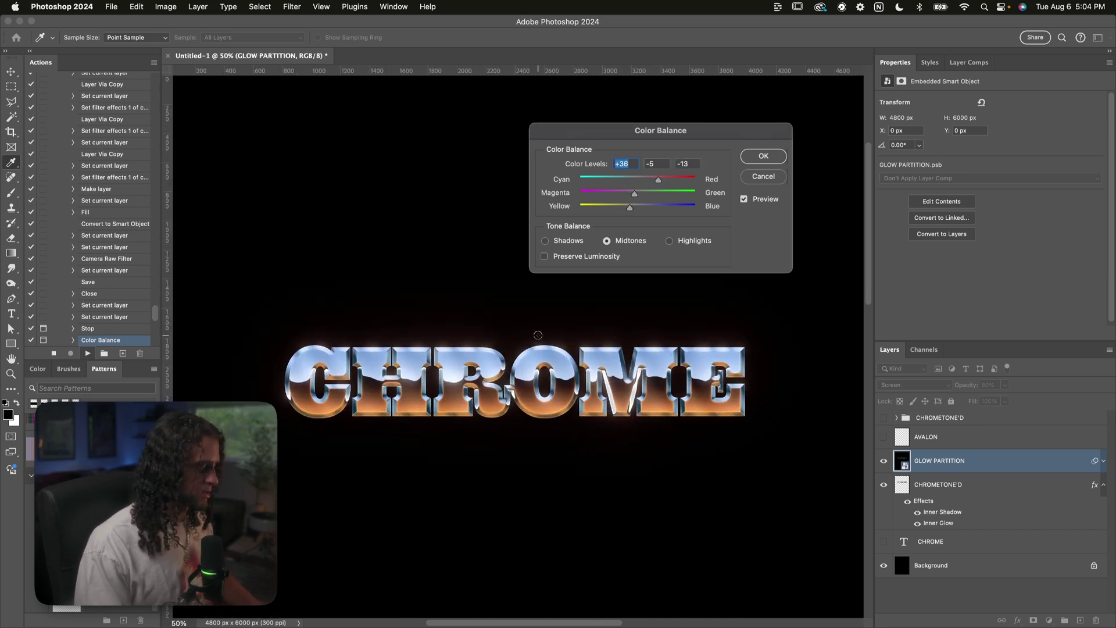
{"action": "left_click", "coordinate": [764, 157]}
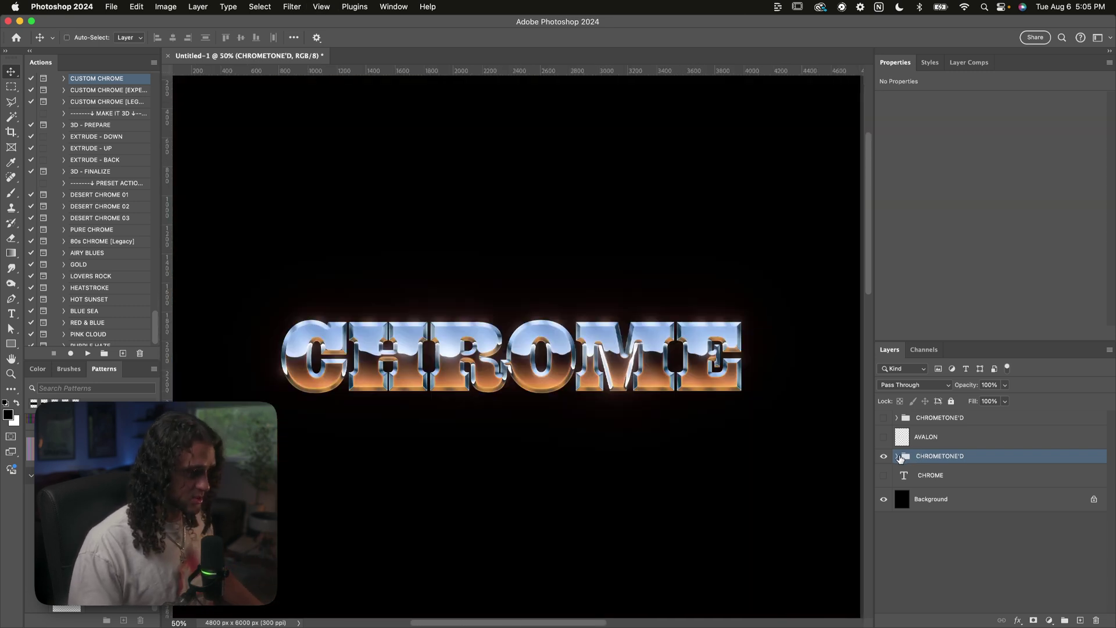
- Expand the generated CHROMETONE'D group, select its GRAIN layer, and examine the grain on the CHROME letters up close
{"action": "left_click", "coordinate": [897, 456]}
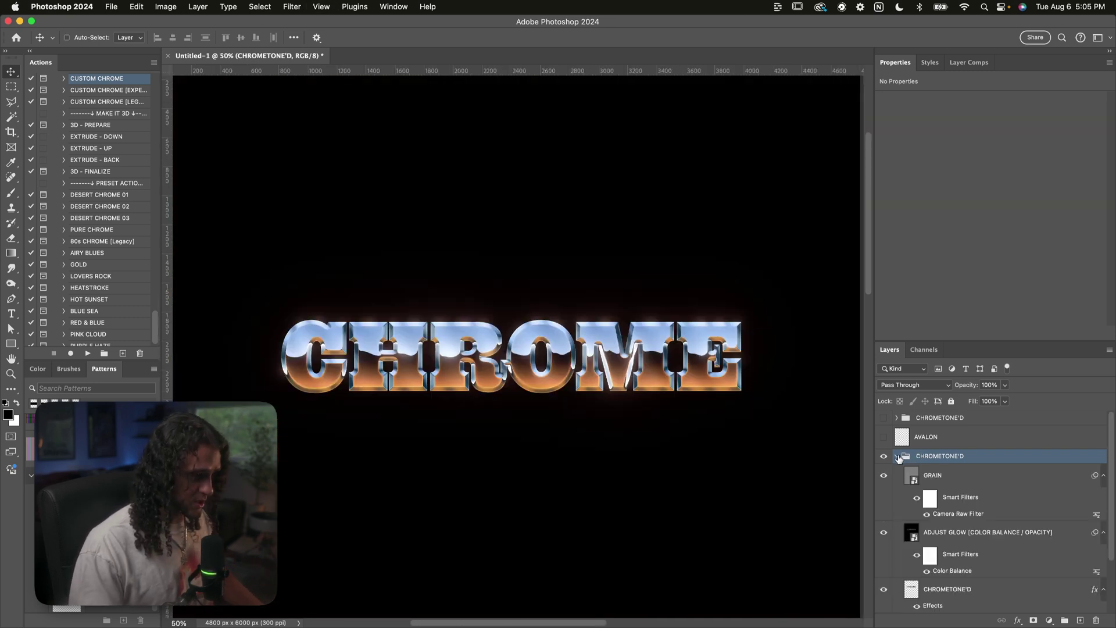
{"action": "left_click", "coordinate": [942, 478]}
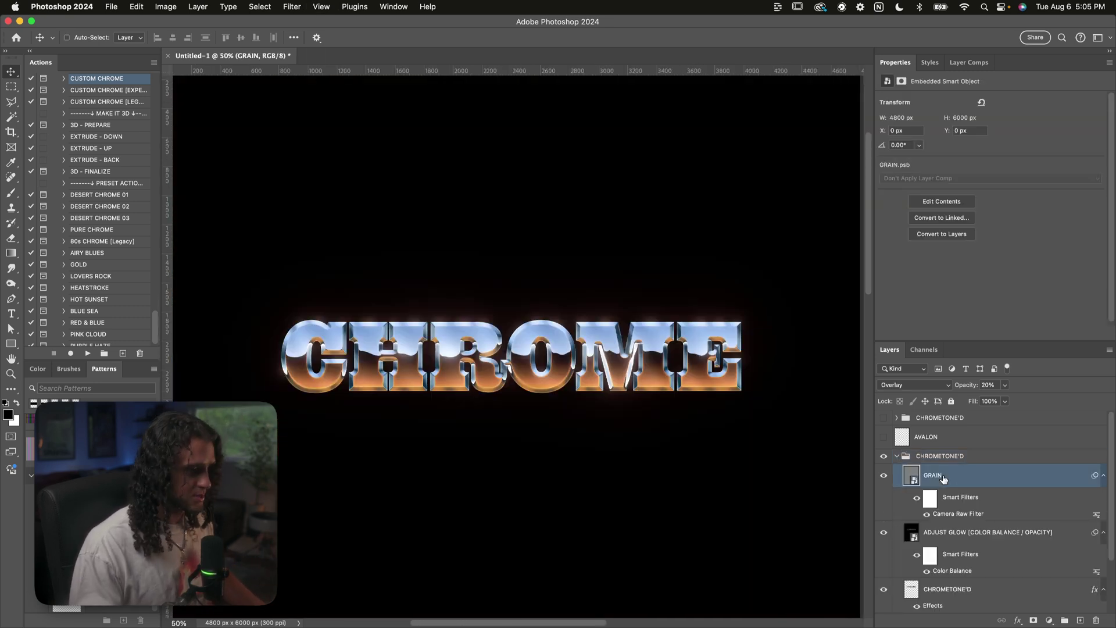
{"action": "key", "text": "super+equal"}
{"action": "key", "text": "super+equal"}
{"action": "key", "text": "super+equal"}
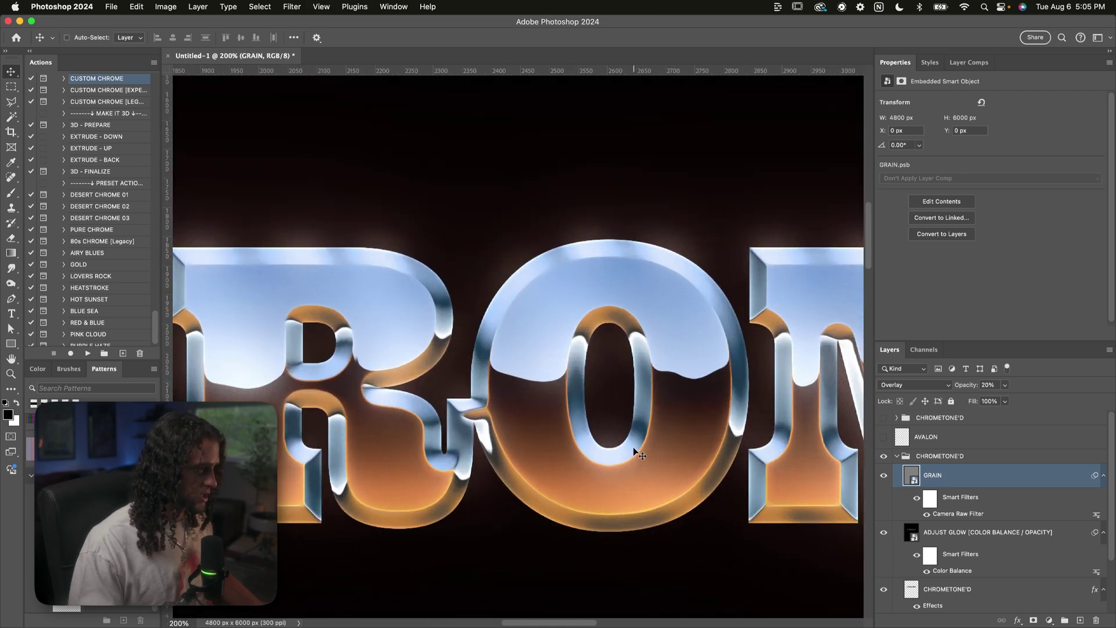
{"action": "scroll", "coordinate": [624, 455], "scroll_direction": "right", "scroll_amount": 5}
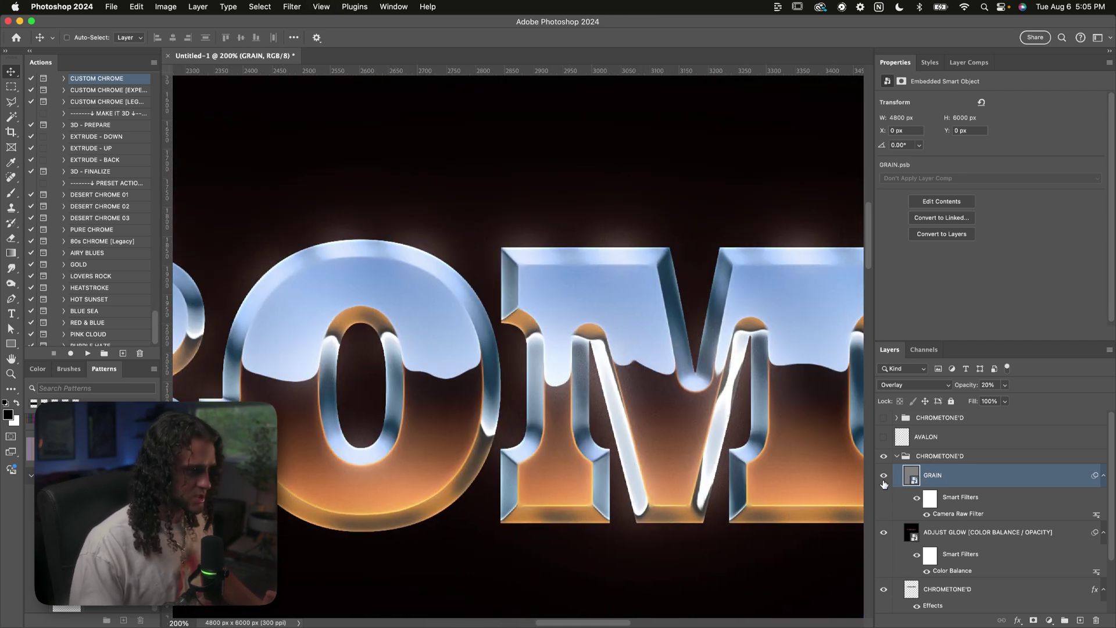
{"action": "key", "text": "super+minus"}
{"action": "key", "text": "super+minus"}
{"action": "key", "text": "super+minus"}
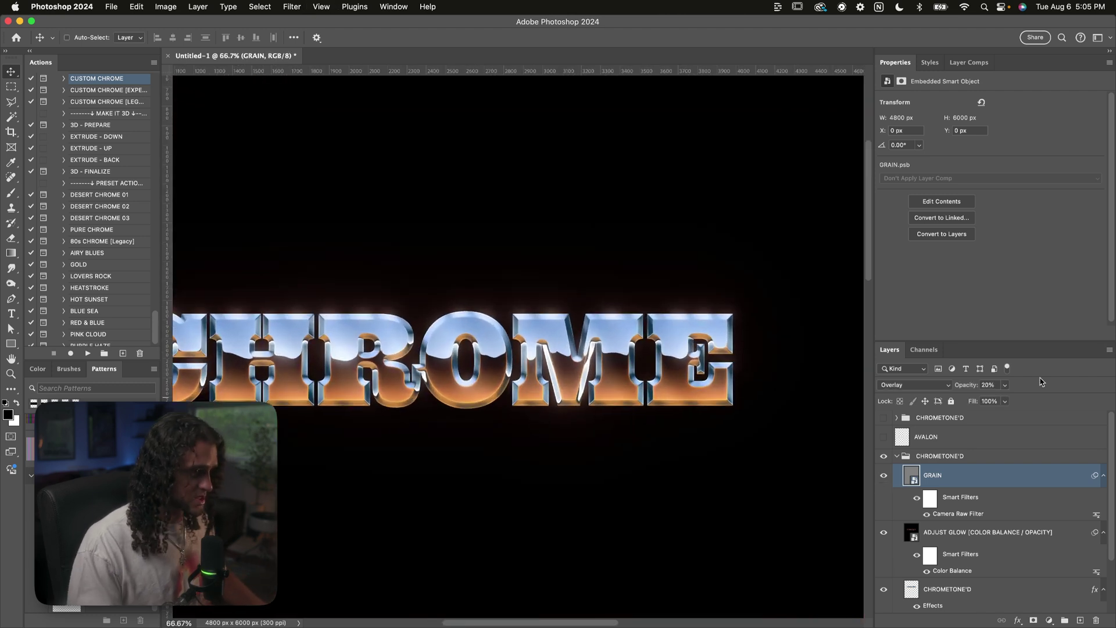
- Try the GRAIN layer at 100% opacity, compare the effect across the letters, and restore it to 20%
{"action": "key", "text": "super+plus"}
{"action": "left_click_drag", "start_coordinate": [1005, 385], "coordinate": [1115, 401]}
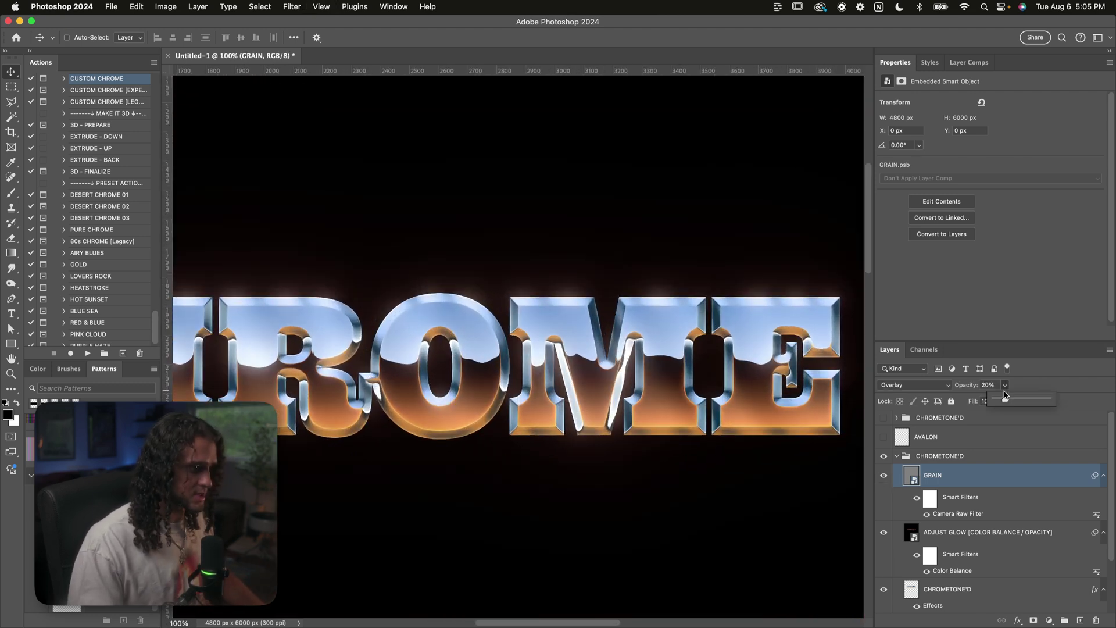
{"action": "scroll", "coordinate": [570, 347], "scroll_direction": "left", "scroll_amount": 5}
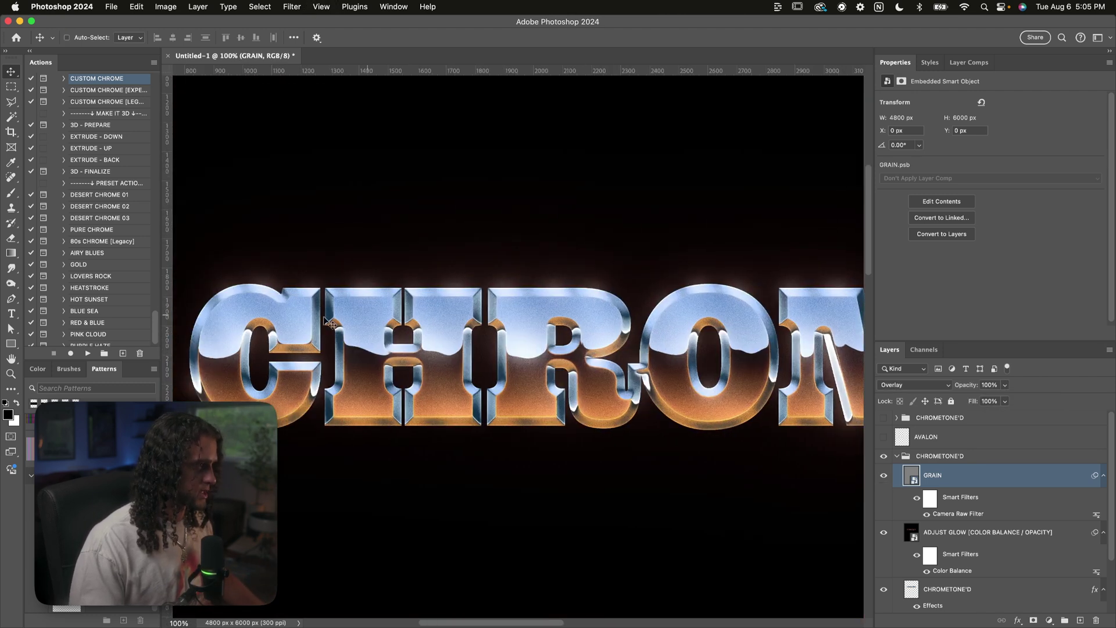
{"action": "scroll", "coordinate": [567, 372], "scroll_direction": "right", "scroll_amount": 3}
{"action": "key", "text": "super+minus"}
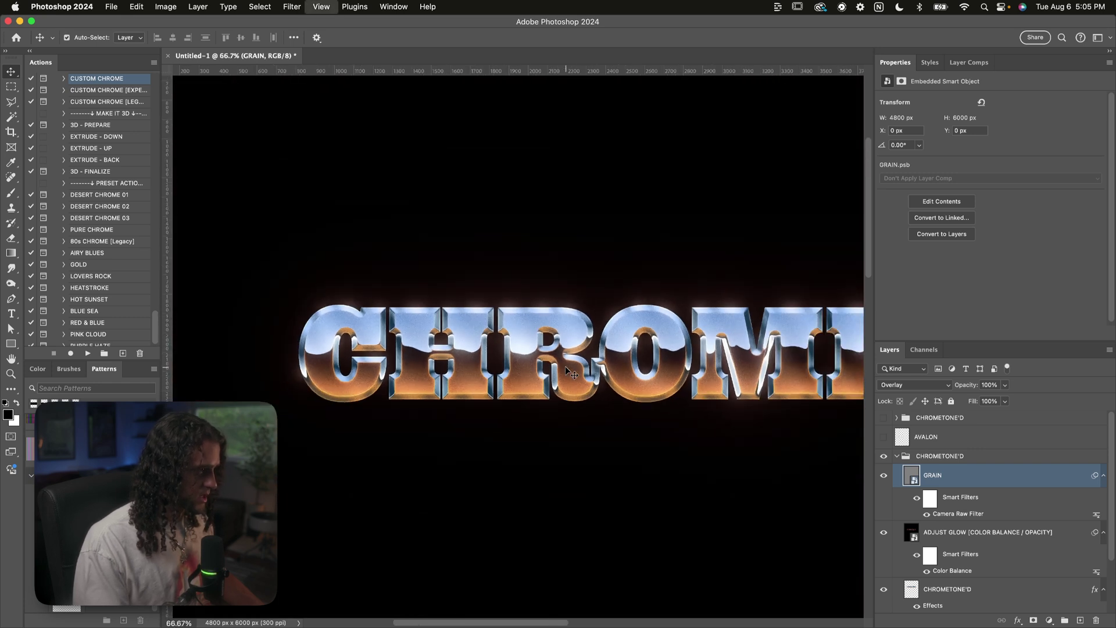
{"action": "key", "text": "super+plus"}
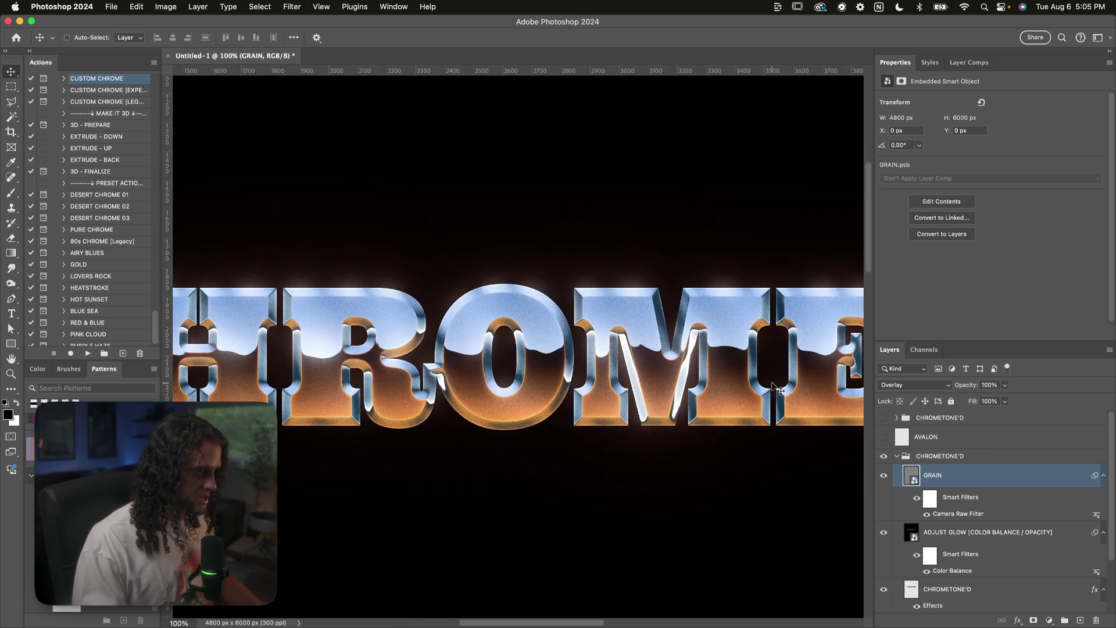
- Raise the ADJUST GLOW layer's opacity to 100% to strengthen the glow around the CHROME text
{"action": "scroll", "coordinate": [949, 513], "scroll_direction": "down", "scroll_amount": 3}
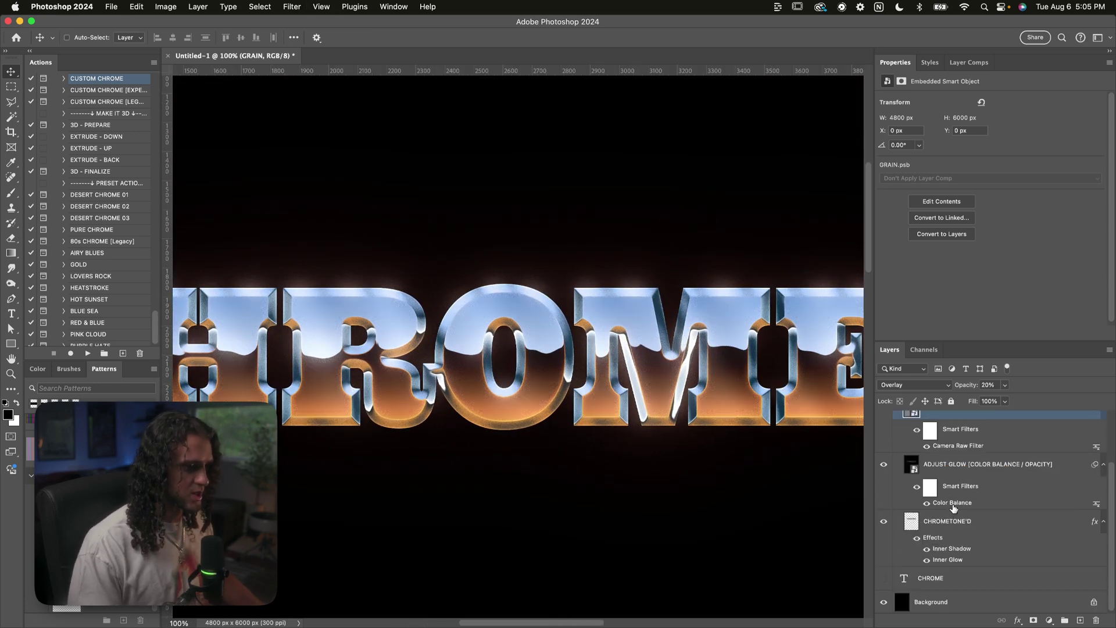
{"action": "left_click", "coordinate": [970, 464]}
{"action": "scroll", "coordinate": [615, 361], "scroll_direction": "down", "scroll_amount": 1}
{"action": "key", "text": "super+minus"}
{"action": "key", "text": "super+minus"}
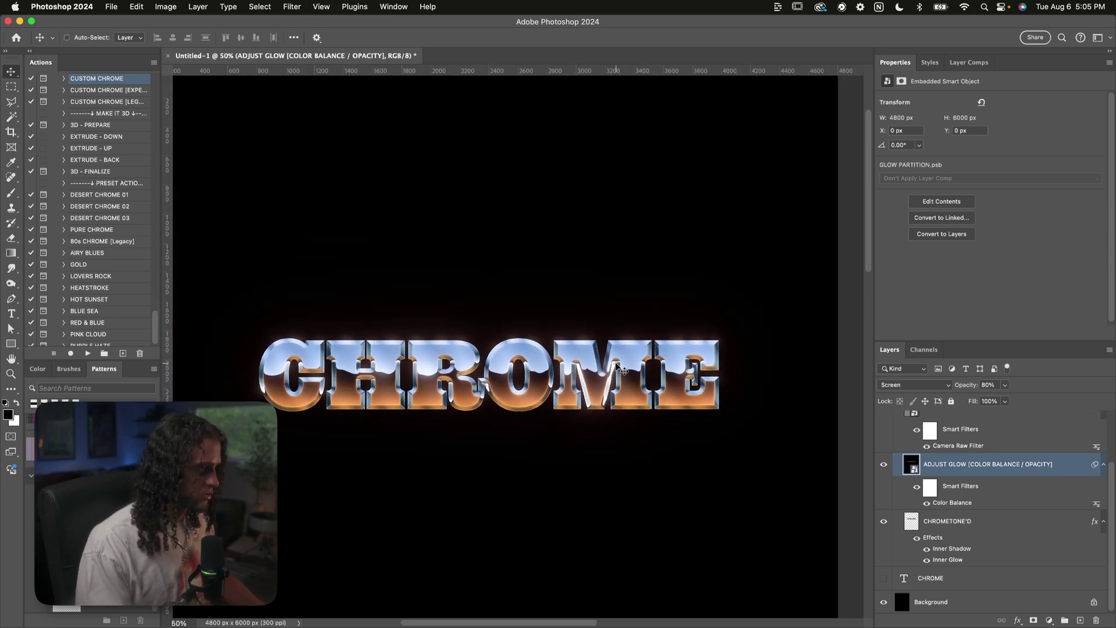
{"action": "left_click", "coordinate": [1004, 385]}
{"action": "left_click_drag", "start_coordinate": [1007, 400], "coordinate": [1015, 400]}
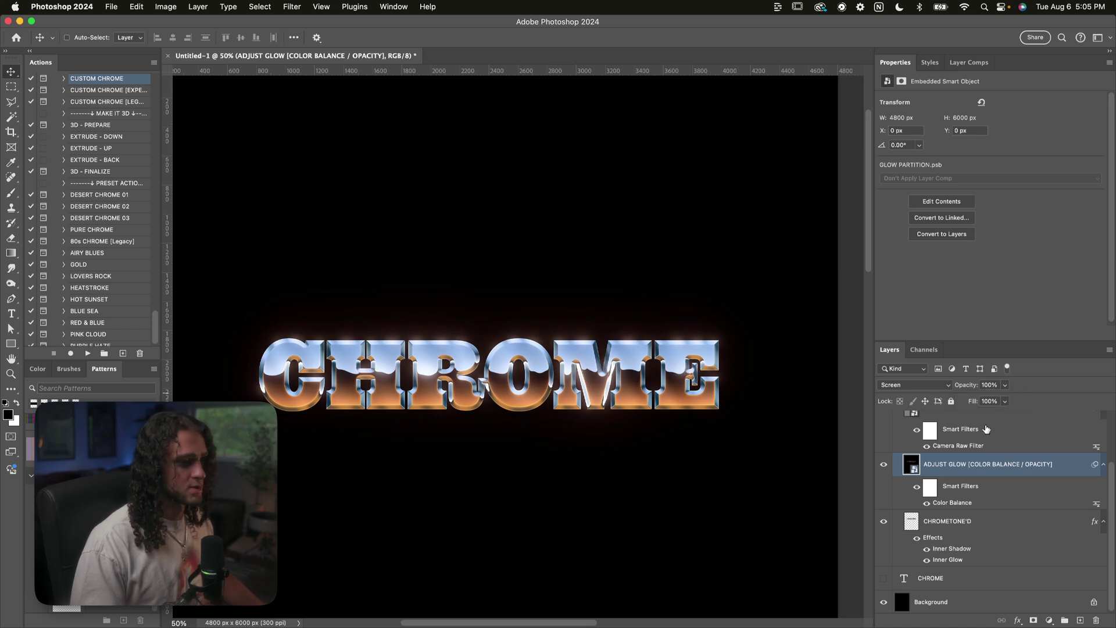
- Try duplicating the ADJUST GLOW layer for a more intense glow, and undo the duplication
{"action": "key", "text": "super+j"}
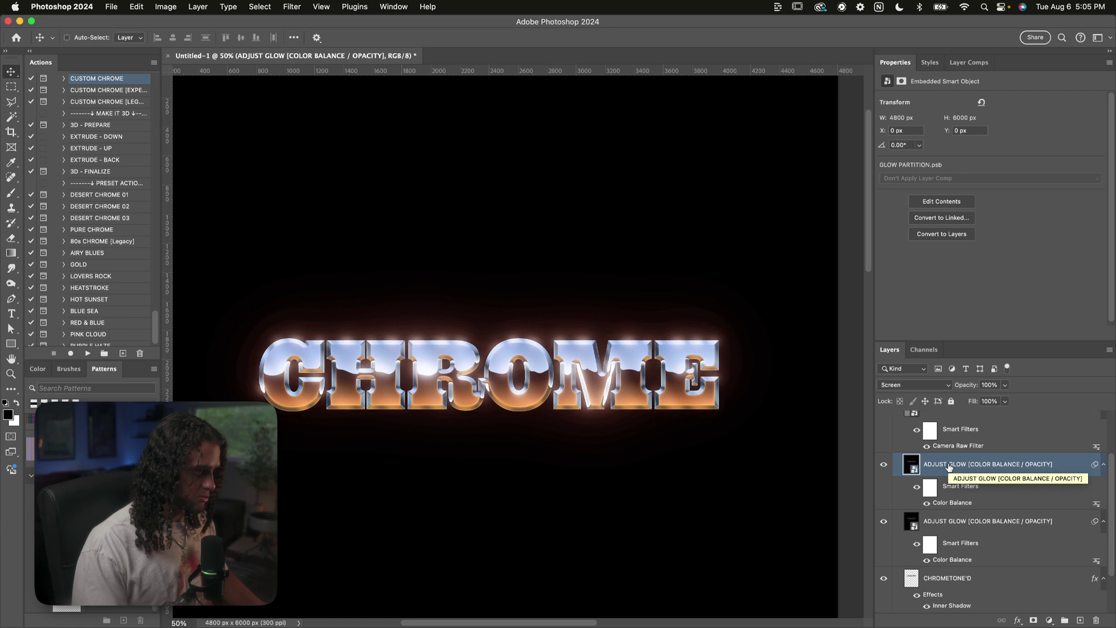
{"action": "key", "text": "super+z"}
- Reopen the ADJUST GLOW layer's Color Balance filter, shift the midtones further toward red, and inspect the glowing text
{"action": "double_click", "coordinate": [944, 504]}
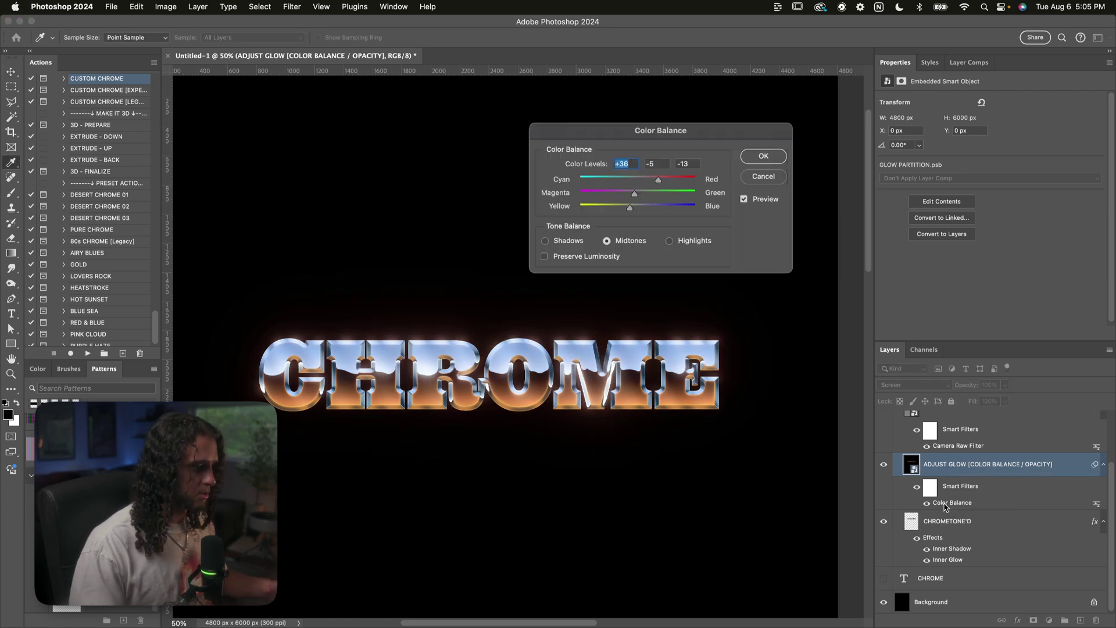
{"action": "left_click_drag", "start_coordinate": [660, 134], "coordinate": [710, 141]}
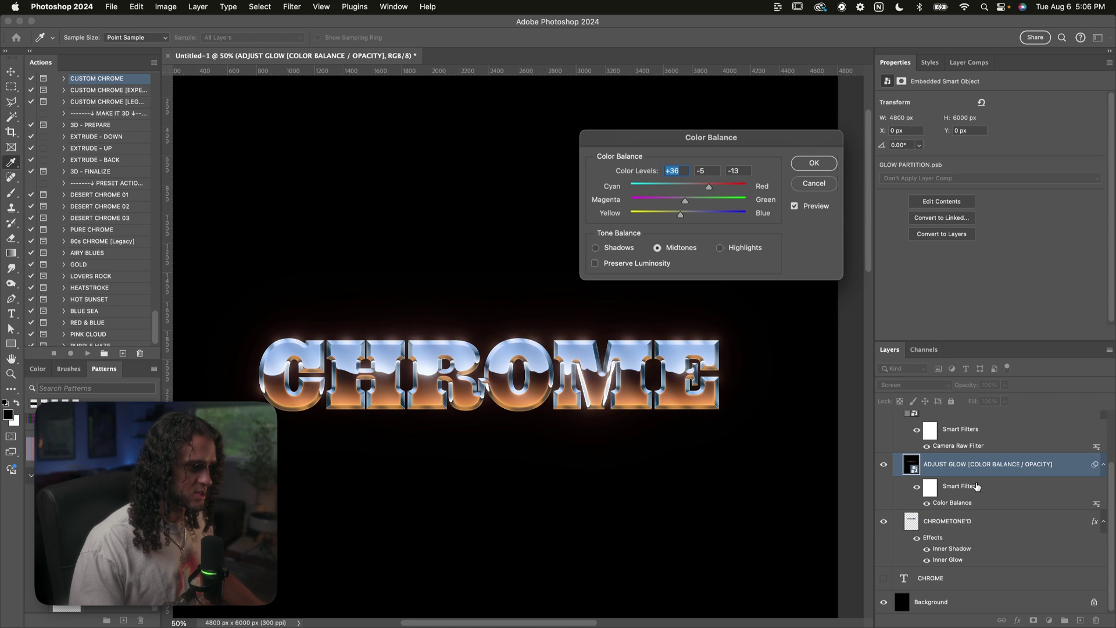
{"action": "mouse_move", "coordinate": [706, 187]}
{"action": "left_mouse_down"}
{"action": "mouse_move", "coordinate": [666, 187]}
{"action": "mouse_move", "coordinate": [717, 187]}
{"action": "left_mouse_up"}
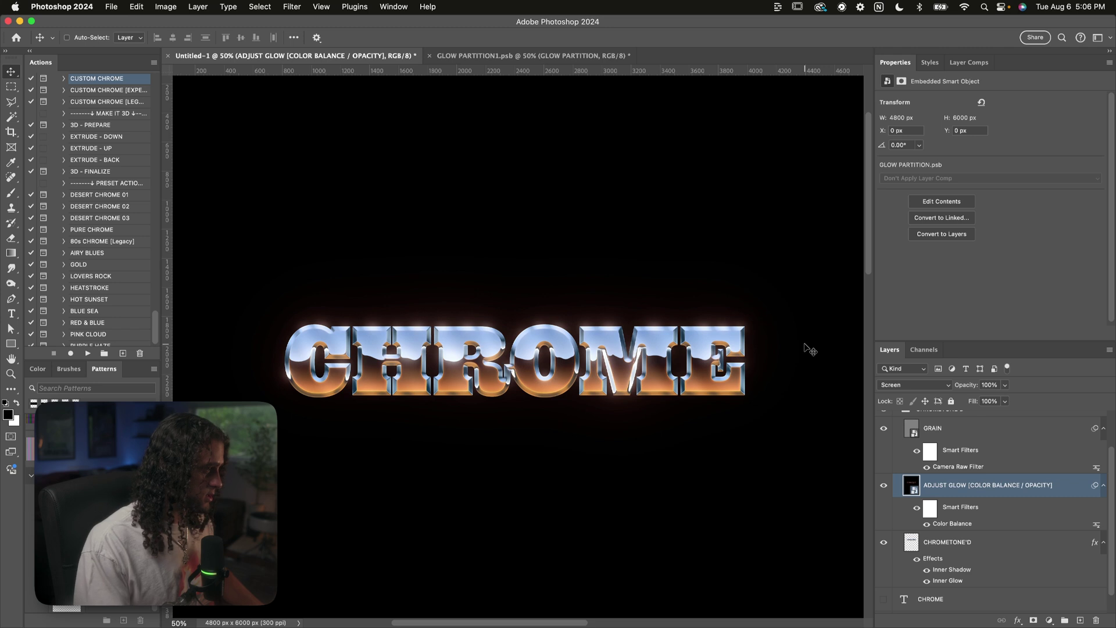
{"action": "key", "text": "super+equal"}
{"action": "key", "text": "super+equal"}
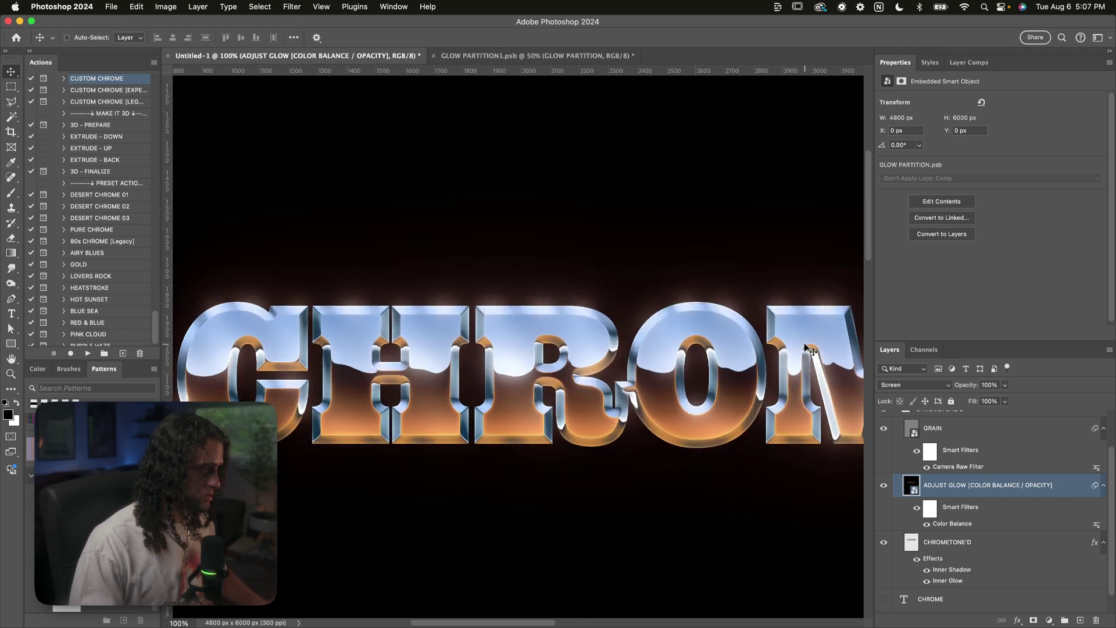
{"action": "scroll", "coordinate": [810, 351], "scroll_direction": "right", "scroll_amount": 5}
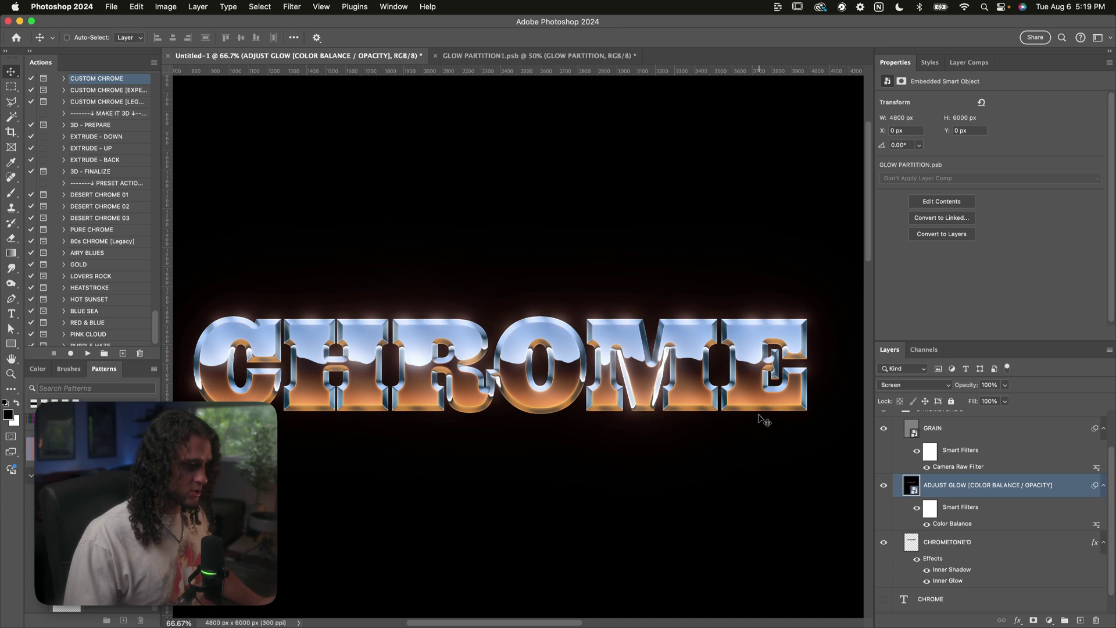
- Select the 3D - PREPARE action in the MAKE IT 3D section of the CHROMETONE [V2] set
{"action": "scroll", "coordinate": [105, 145], "scroll_direction": "up", "scroll_amount": 3}
{"action": "left_click", "coordinate": [116, 165]}
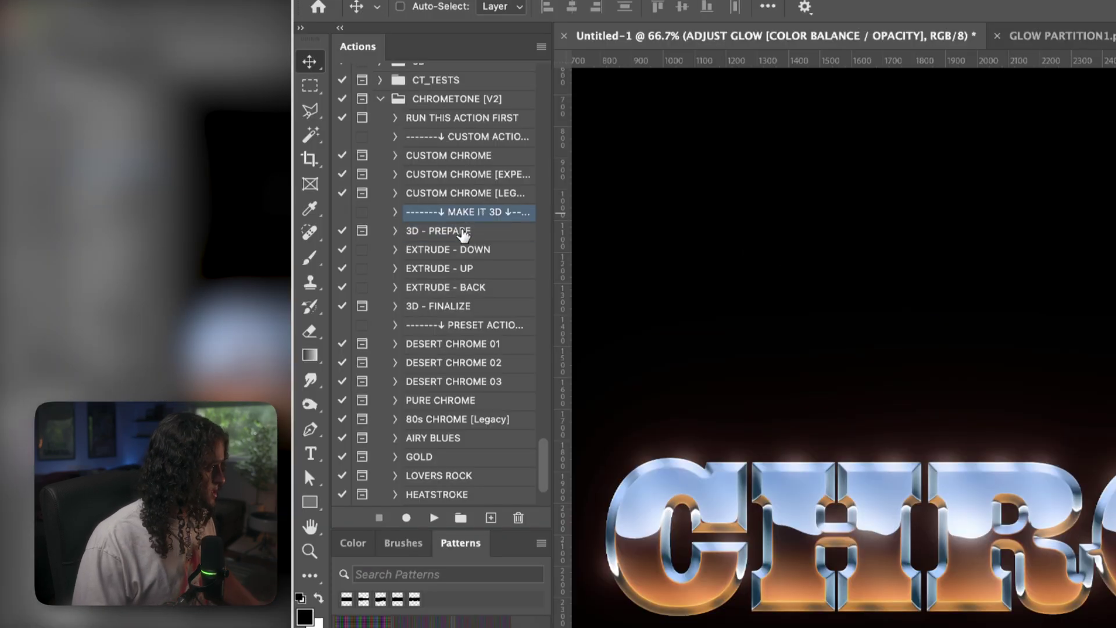
{"action": "left_click", "coordinate": [462, 232]}
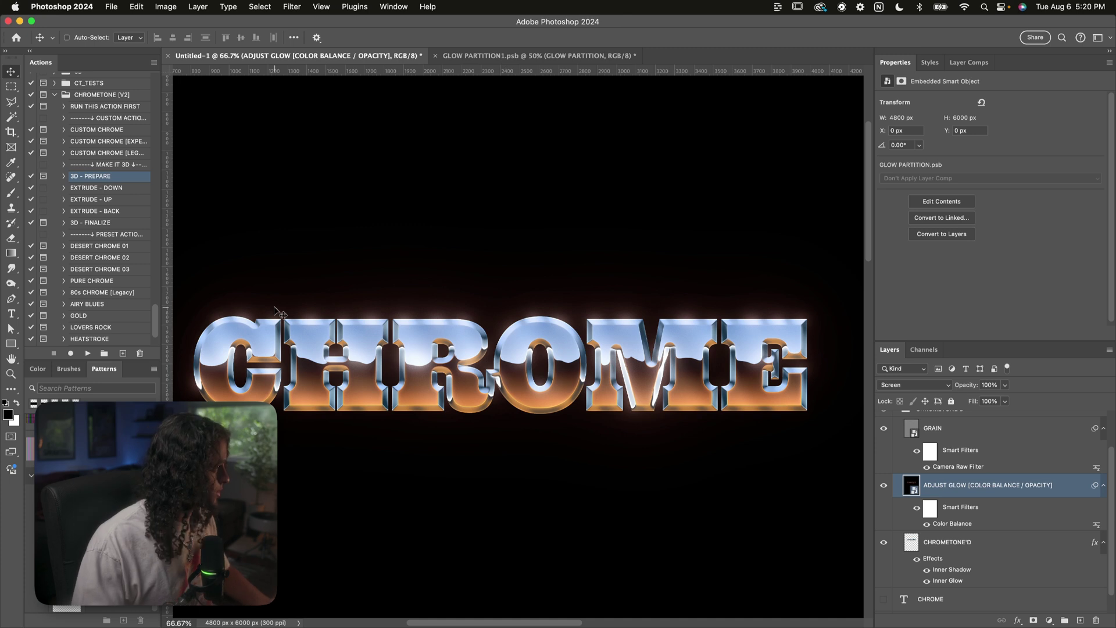
- Select the CHROMETONE'D pixel layer below the ADJUST GLOW layer as the target for the 3D action
{"action": "scroll", "coordinate": [965, 532], "scroll_direction": "down", "scroll_amount": 1}
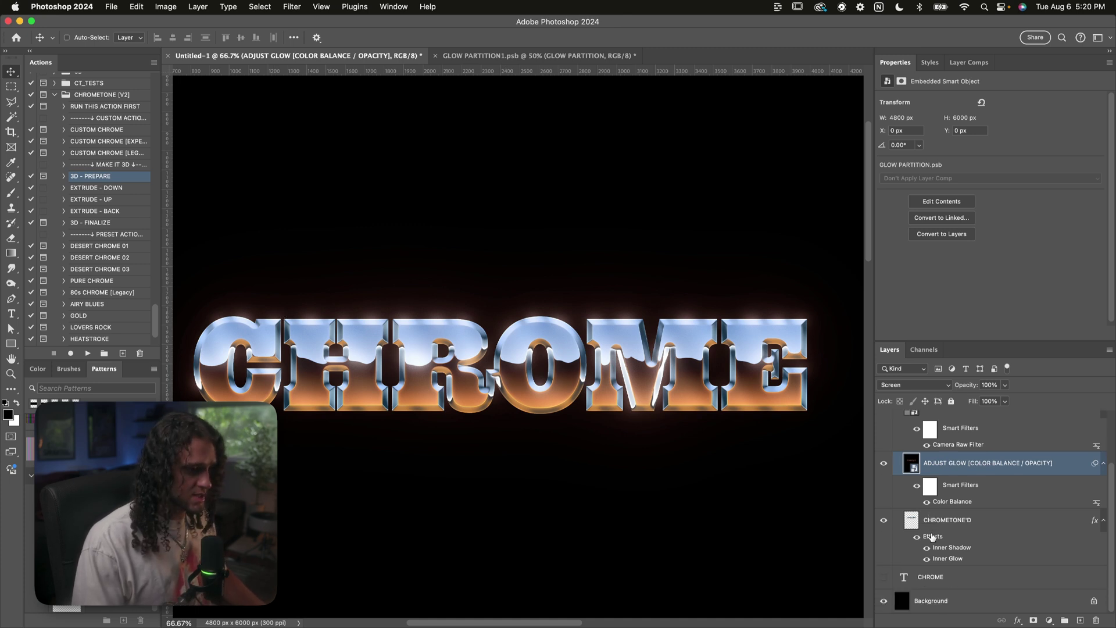
{"action": "left_click", "coordinate": [987, 528]}
{"action": "scroll", "coordinate": [968, 526], "scroll_direction": "up", "scroll_amount": 1}
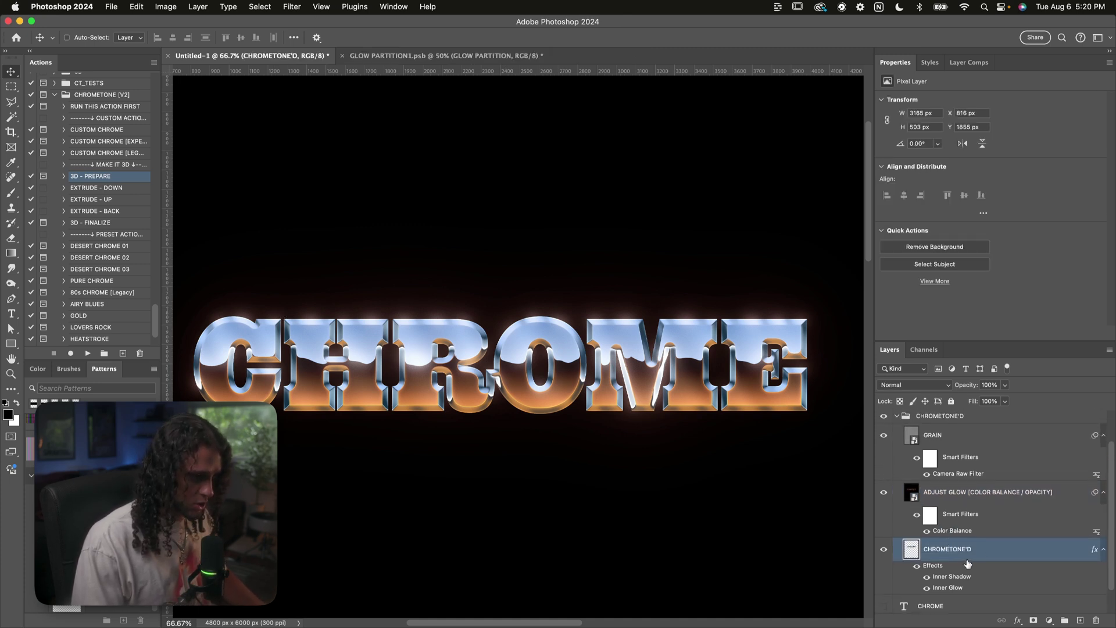
{"action": "scroll", "coordinate": [971, 483], "scroll_direction": "up", "scroll_amount": 1}
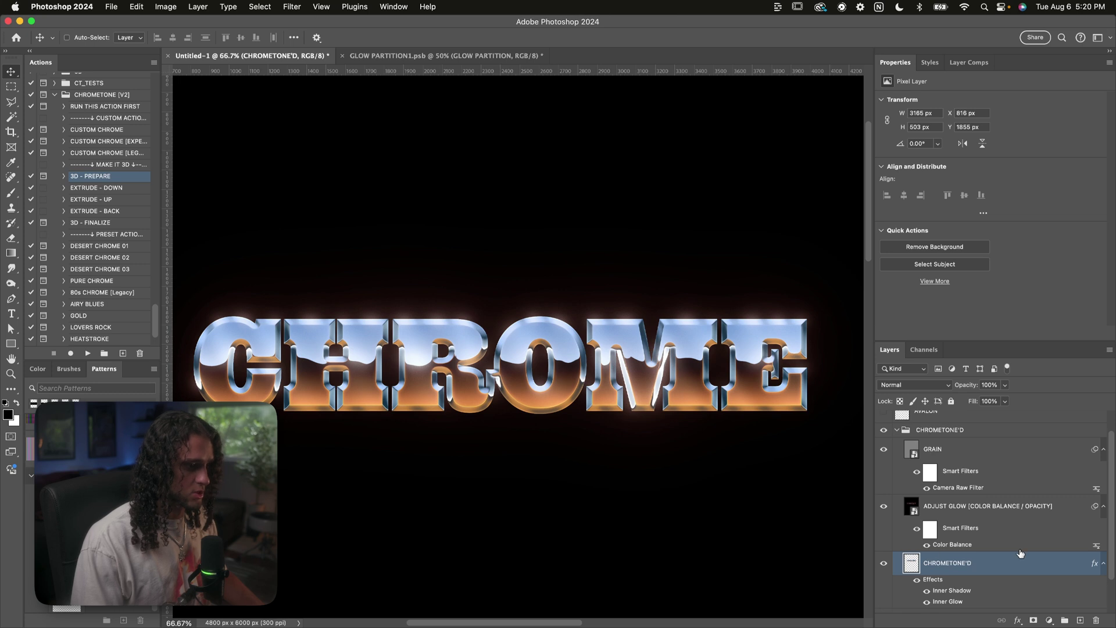
- Run the 3D - PREPARE action on the CHROMETONE'D pixel layer and continue through its prompts
{"action": "scroll", "coordinate": [969, 477], "scroll_direction": "down", "scroll_amount": 1}
{"action": "left_click", "coordinate": [982, 550]}
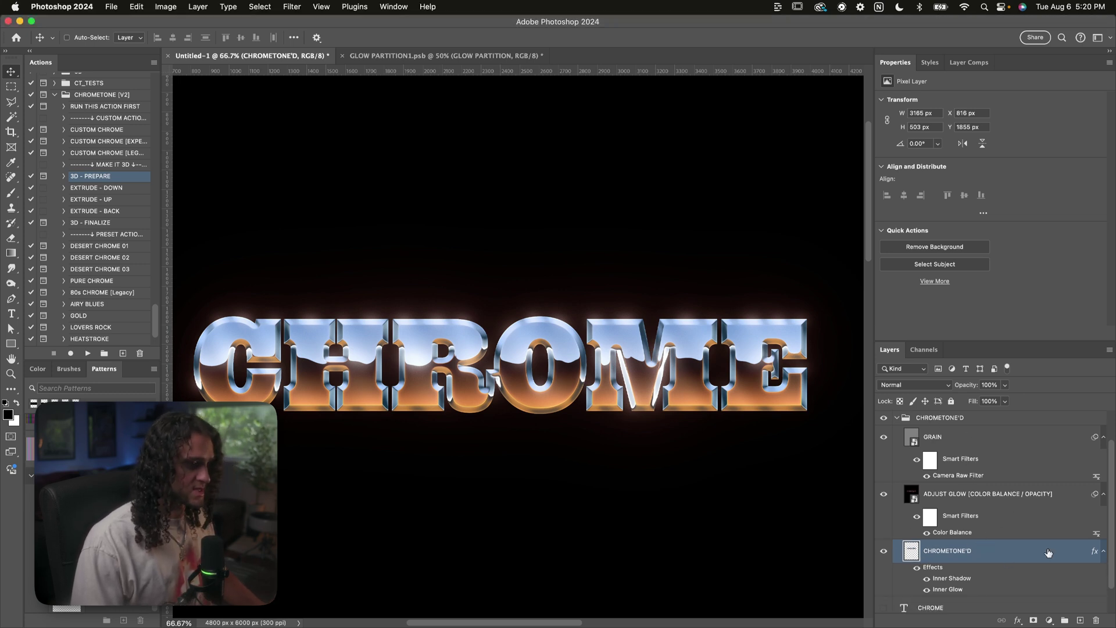
{"action": "scroll", "coordinate": [971, 511], "scroll_direction": "down", "scroll_amount": 2}
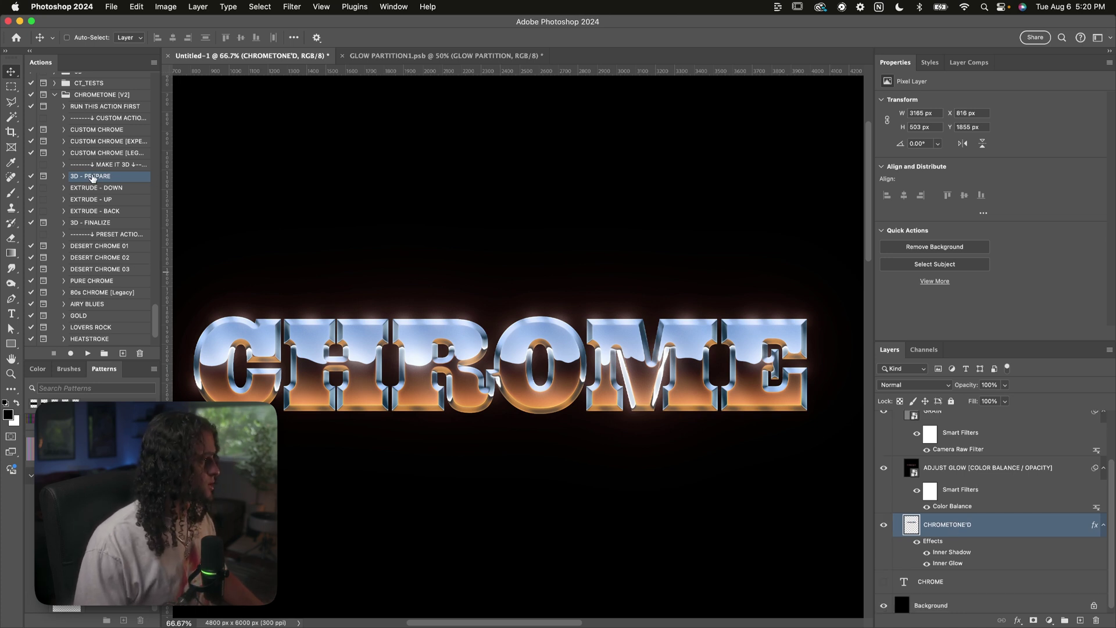
{"action": "left_click", "coordinate": [88, 353]}
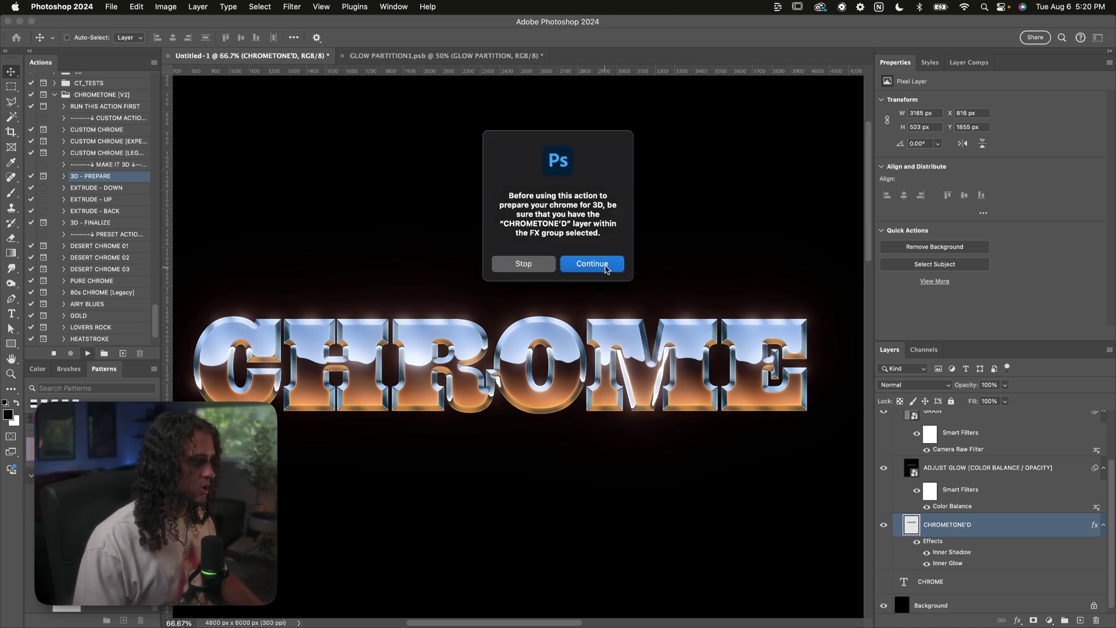
{"action": "left_click", "coordinate": [605, 268]}
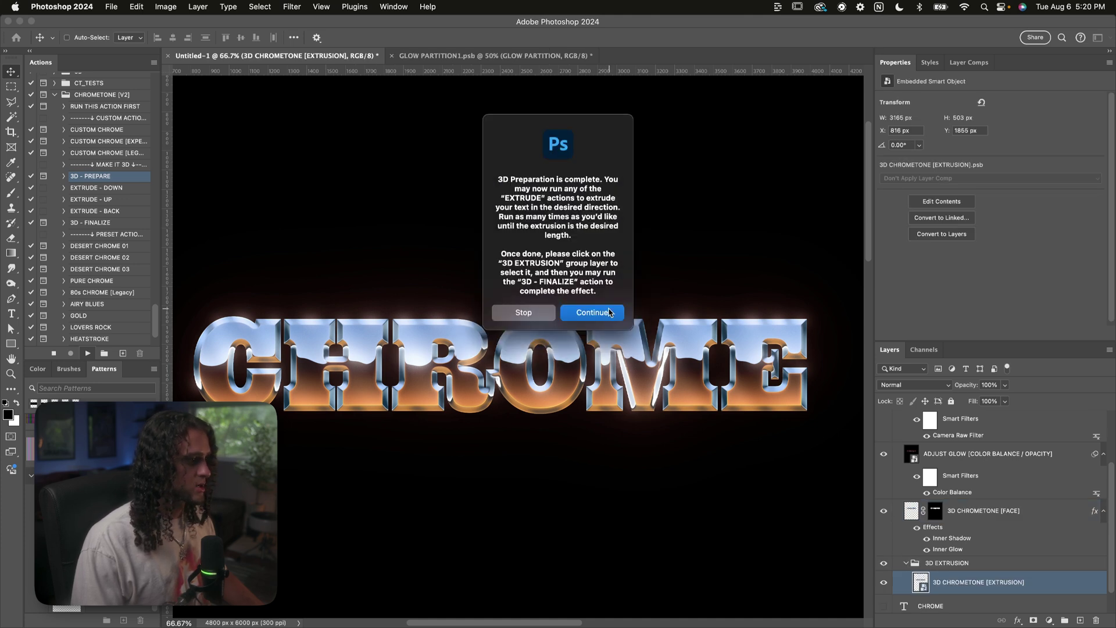
{"action": "left_click", "coordinate": [592, 312]}
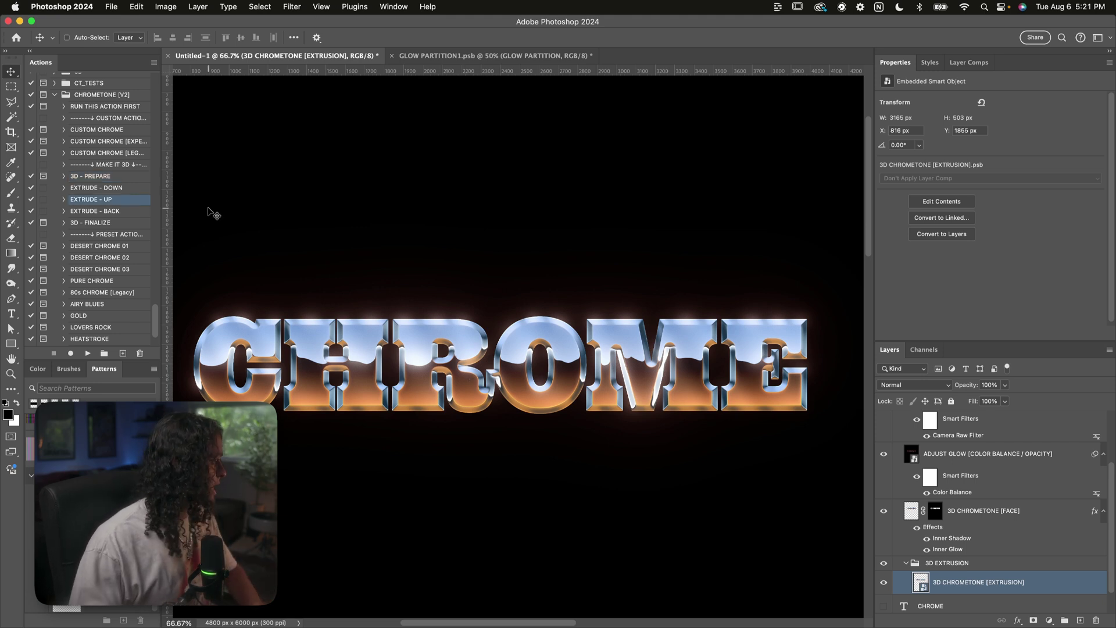
- Review the EXTRUDE - DOWN, EXTRUDE - UP and EXTRUDE - BACK actions in the MAKE IT 3D section
{"action": "left_click", "coordinate": [104, 187]}
{"action": "left_click", "coordinate": [109, 200]}
{"action": "left_click", "coordinate": [123, 210]}
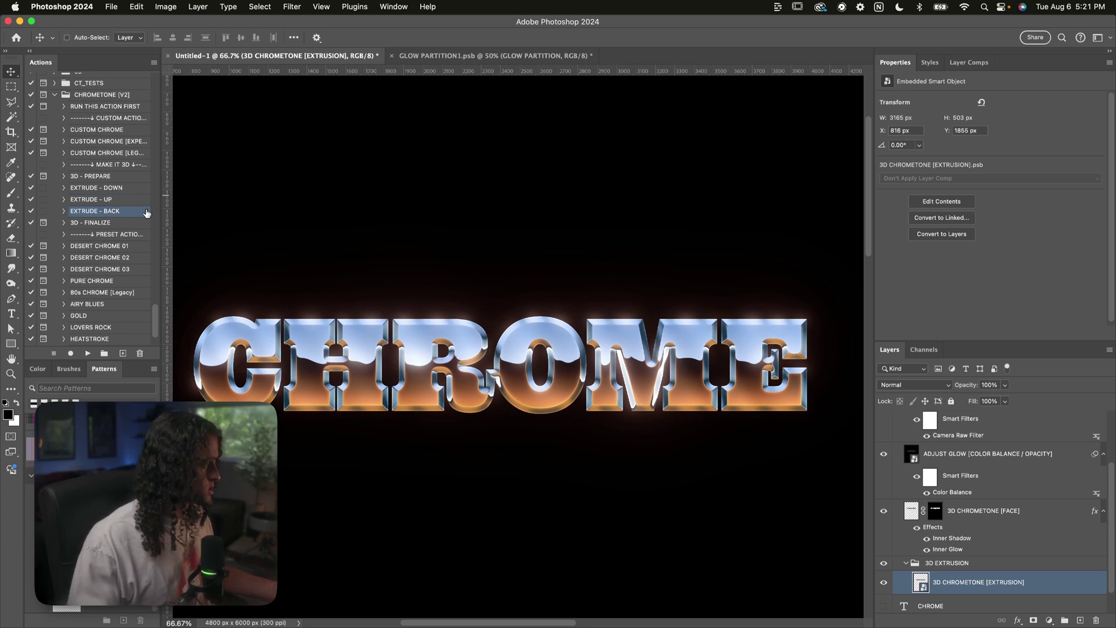
{"action": "left_click", "coordinate": [123, 192]}
{"action": "left_click", "coordinate": [123, 199]}
{"action": "left_click", "coordinate": [123, 212]}
- Run the EXTRUDE - DOWN action twice on the 3D CHROMETONE [EXTRUSION] layer
{"action": "left_click", "coordinate": [125, 188]}
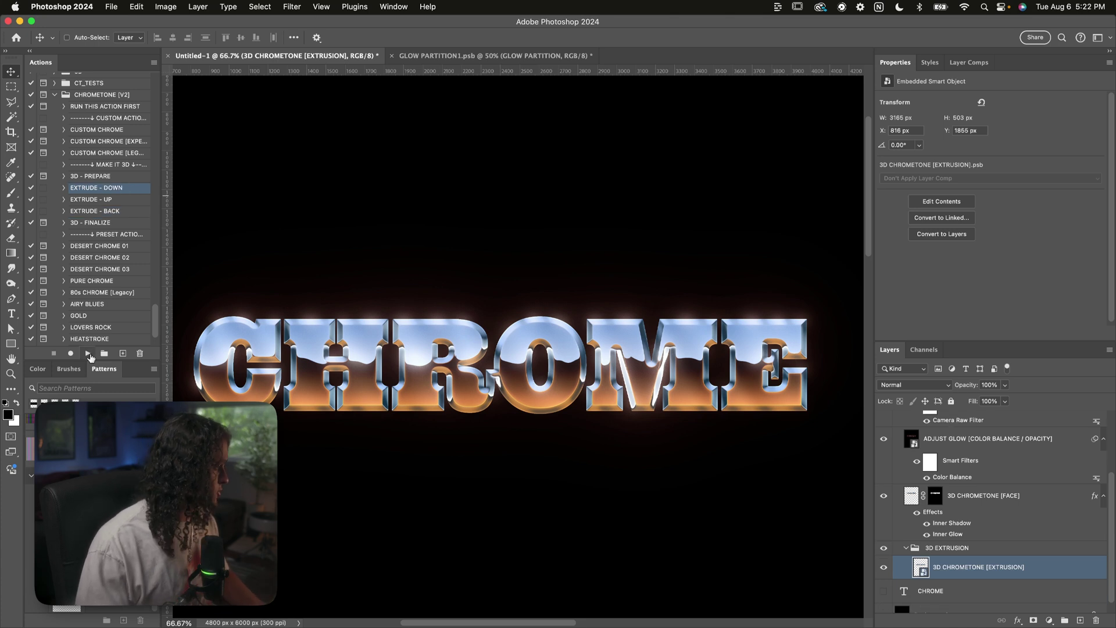
{"action": "left_click", "coordinate": [89, 354]}
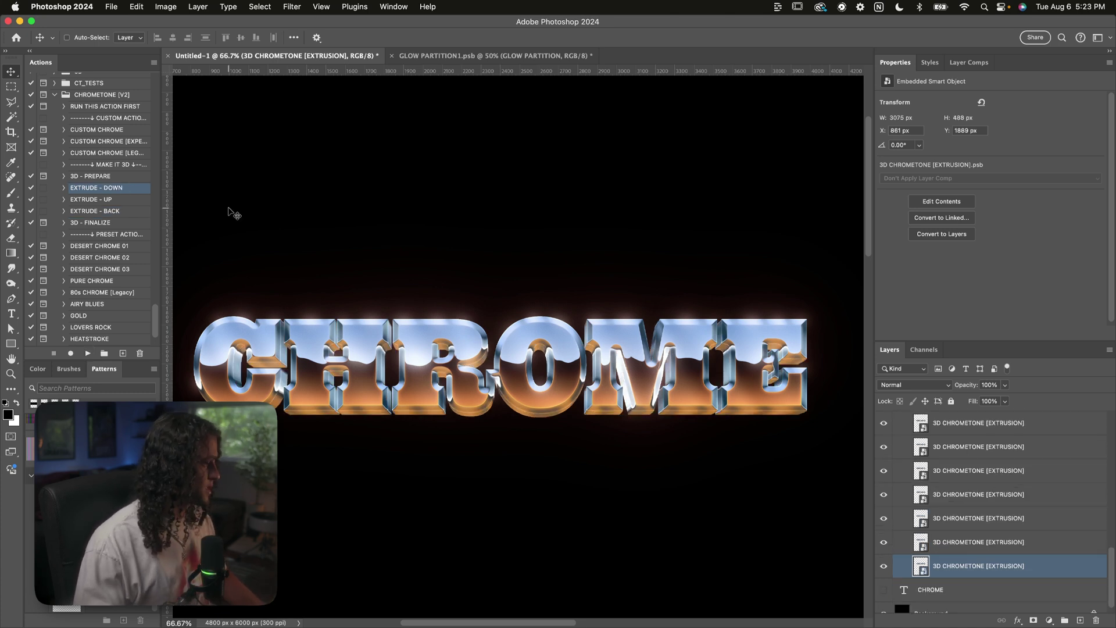
{"action": "left_click", "coordinate": [88, 352]}
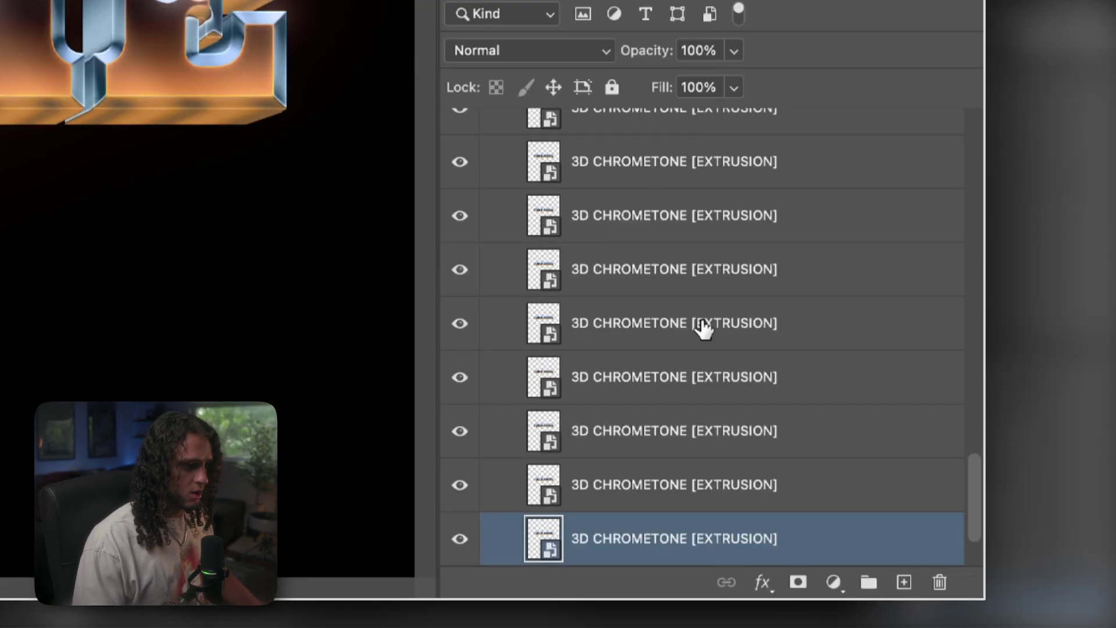
- Select the 3D EXTRUSION group and run the 3D - FINALIZE action, continuing to its Bevel & Emboss lighting settings
{"action": "scroll", "coordinate": [703, 329], "scroll_direction": "up", "scroll_amount": 10}
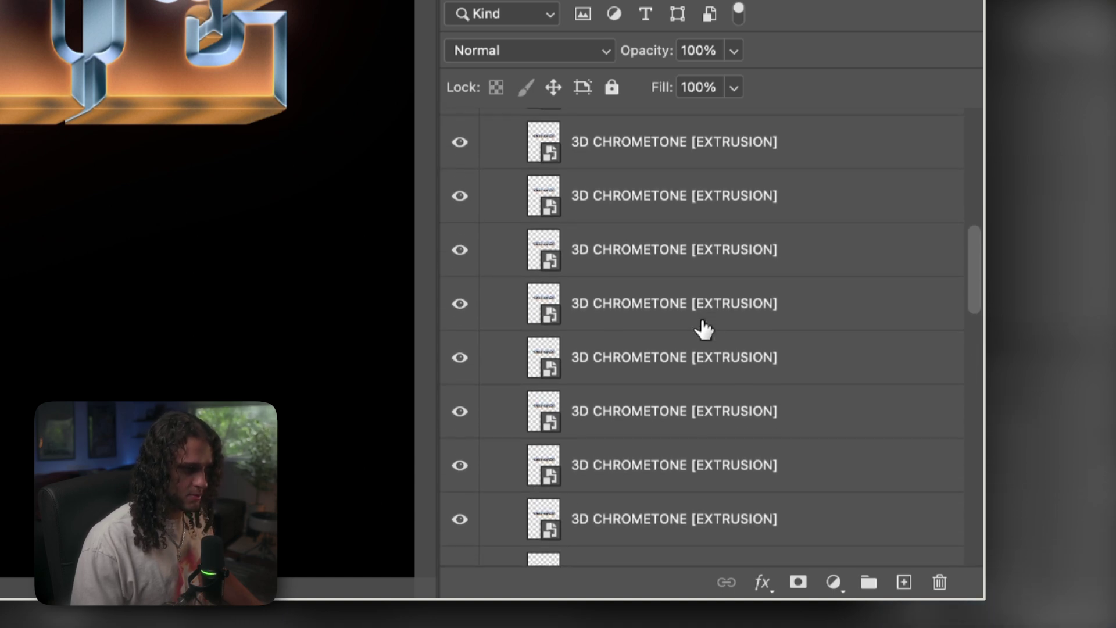
{"action": "left_click", "coordinate": [615, 336]}
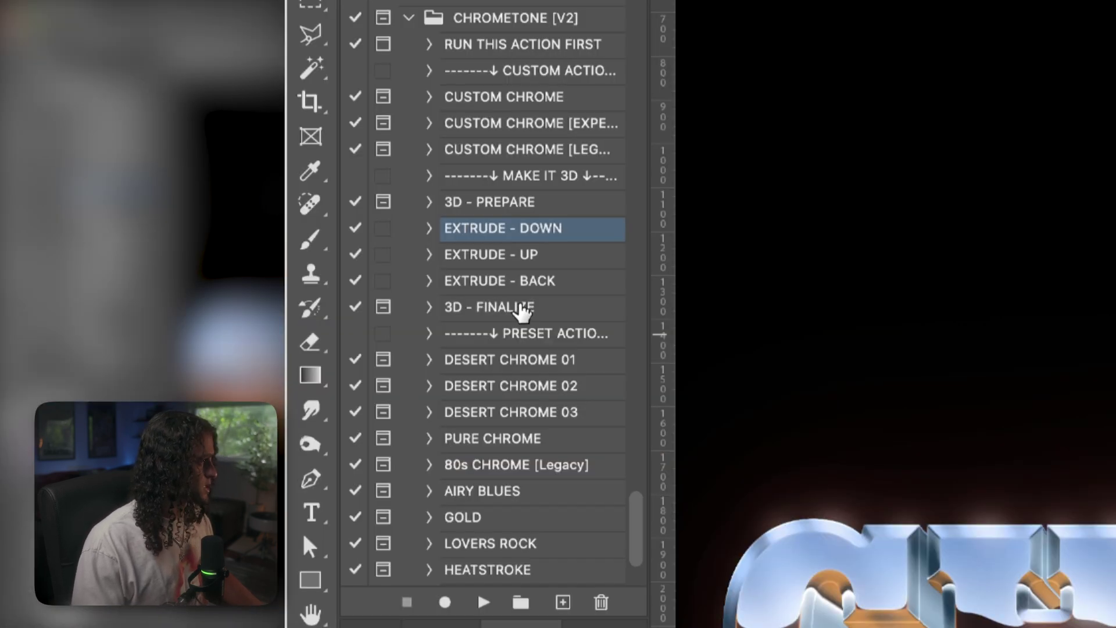
{"action": "left_click", "coordinate": [522, 308]}
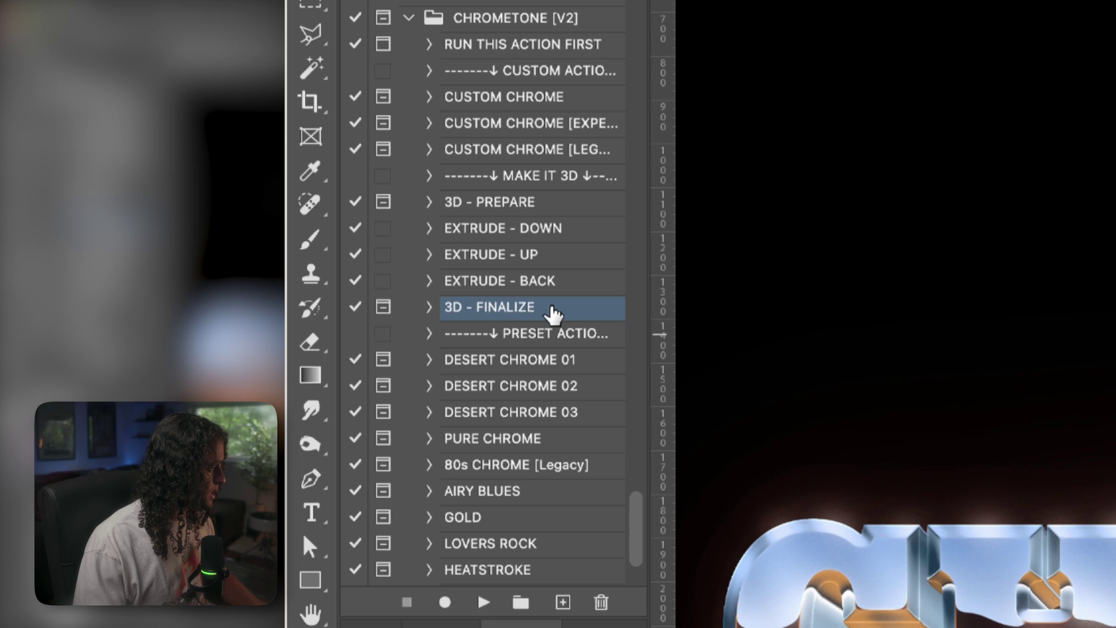
{"action": "left_click", "coordinate": [484, 601]}
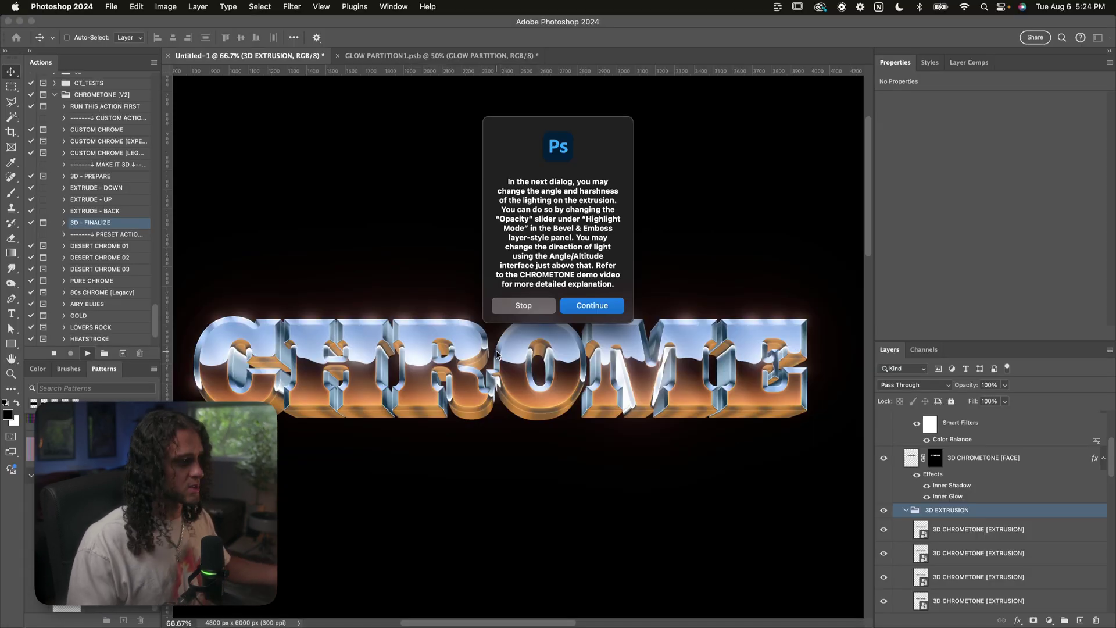
{"action": "left_click", "coordinate": [592, 305]}
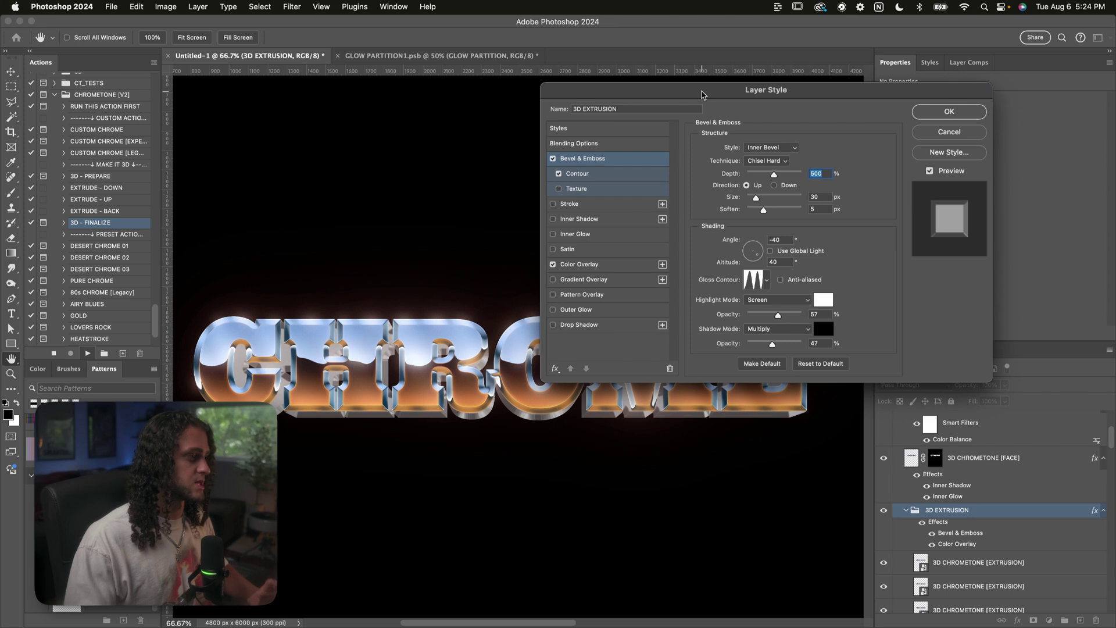
- Lower the extrusion's Bevel & Emboss highlight opacity to 40% and apply the layer style to complete the finalize action
{"action": "left_click_drag", "start_coordinate": [701, 95], "coordinate": [709, 106]}
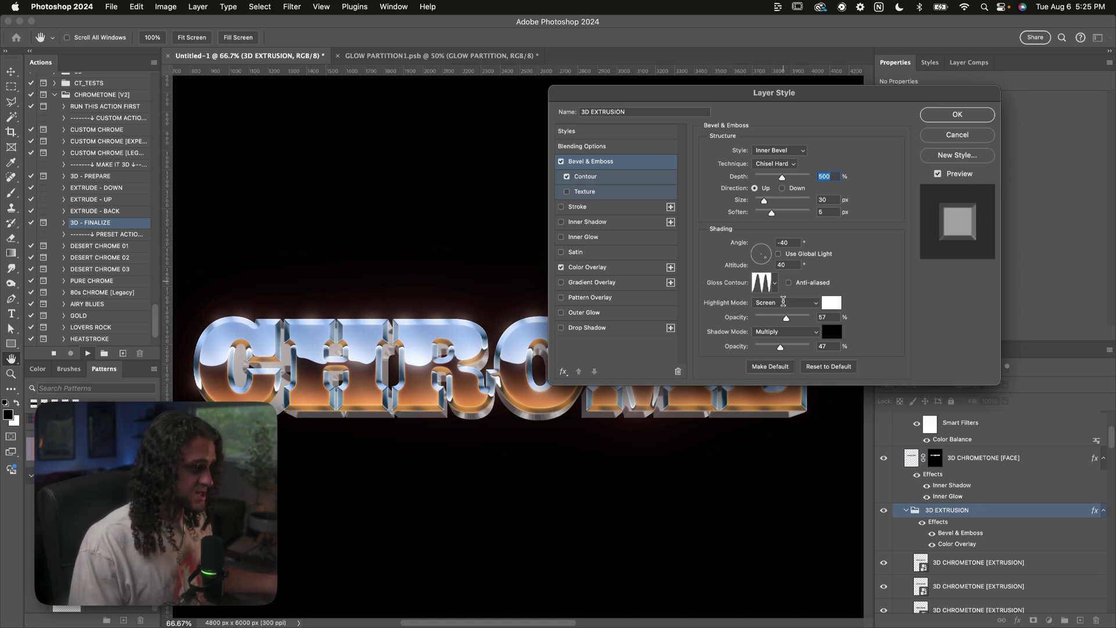
{"action": "left_click_drag", "start_coordinate": [786, 317], "coordinate": [778, 317]}
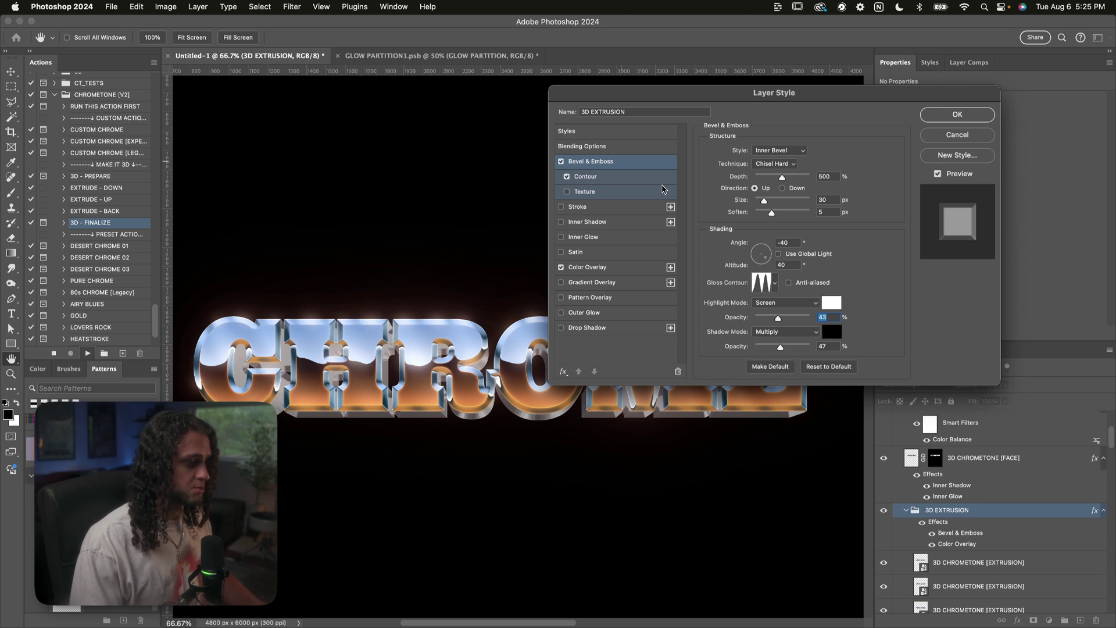
{"action": "left_click_drag", "start_coordinate": [778, 318], "coordinate": [776, 317]}
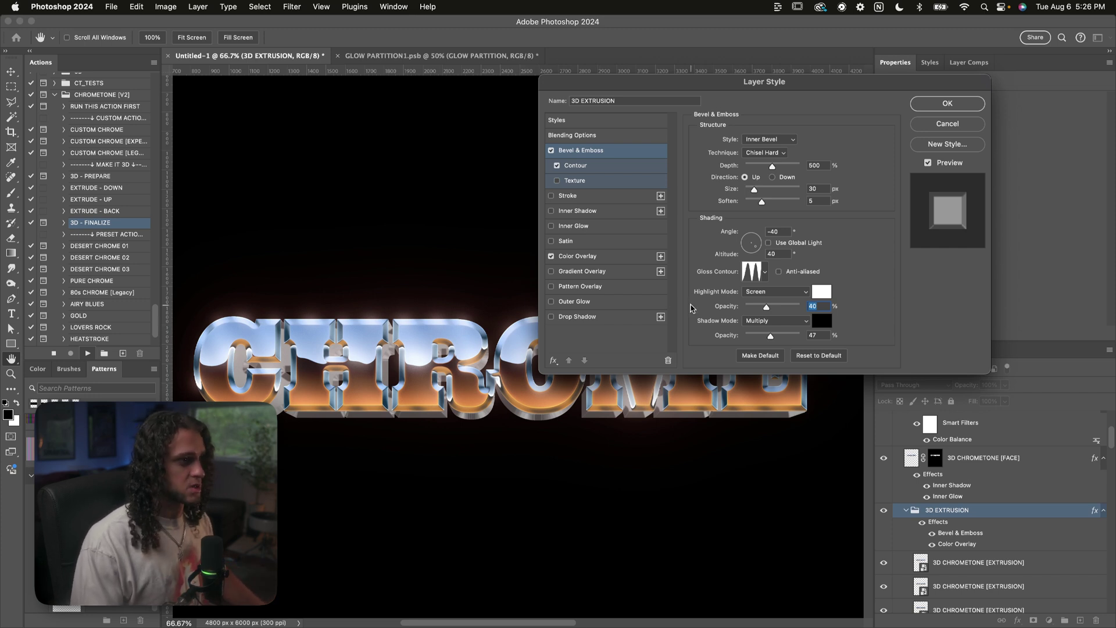
{"action": "left_click", "coordinate": [948, 104]}
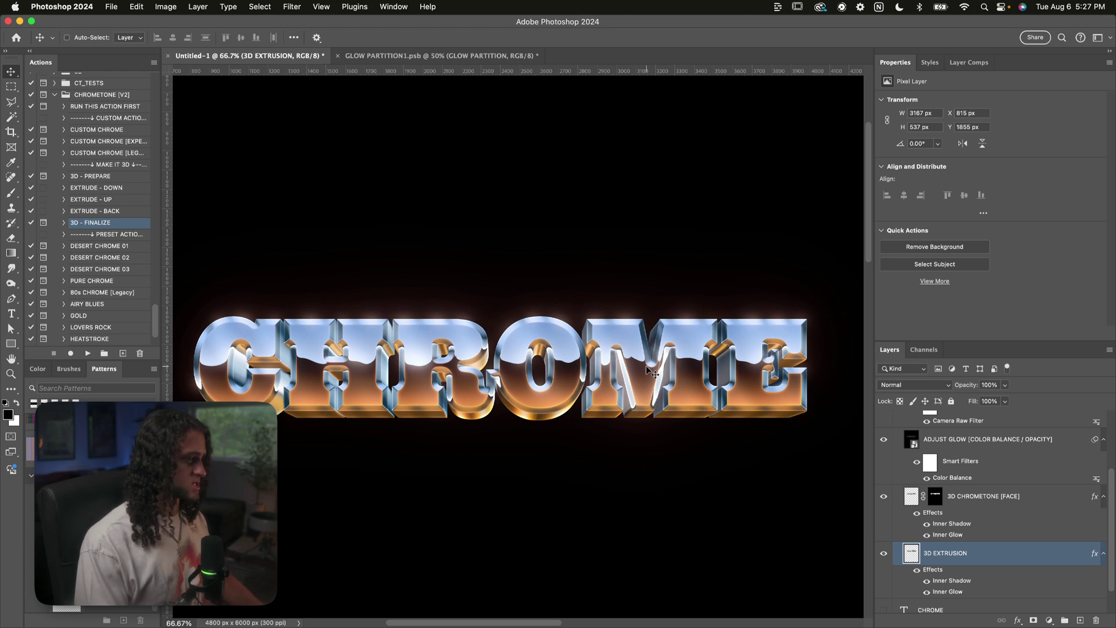
- Desaturate the merged 3D EXTRUSION layer with a Hue/Saturation adjustment, setting Saturation to -41
{"action": "key", "text": "super"}
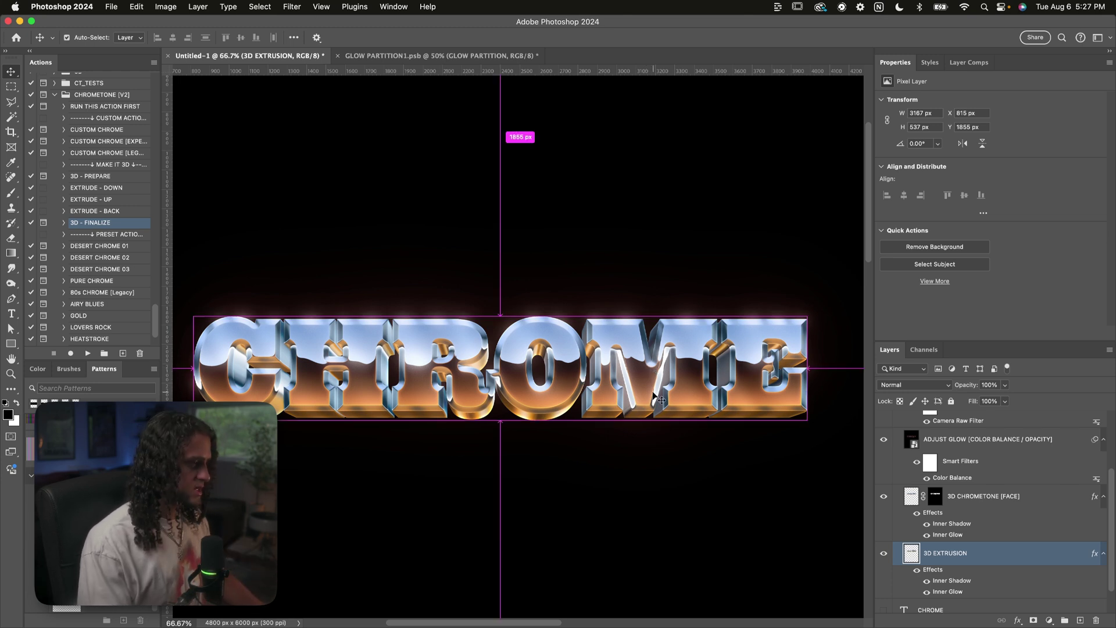
{"action": "key", "text": "super+u"}
{"action": "left_click_drag", "start_coordinate": [900, 168], "coordinate": [696, 84]}
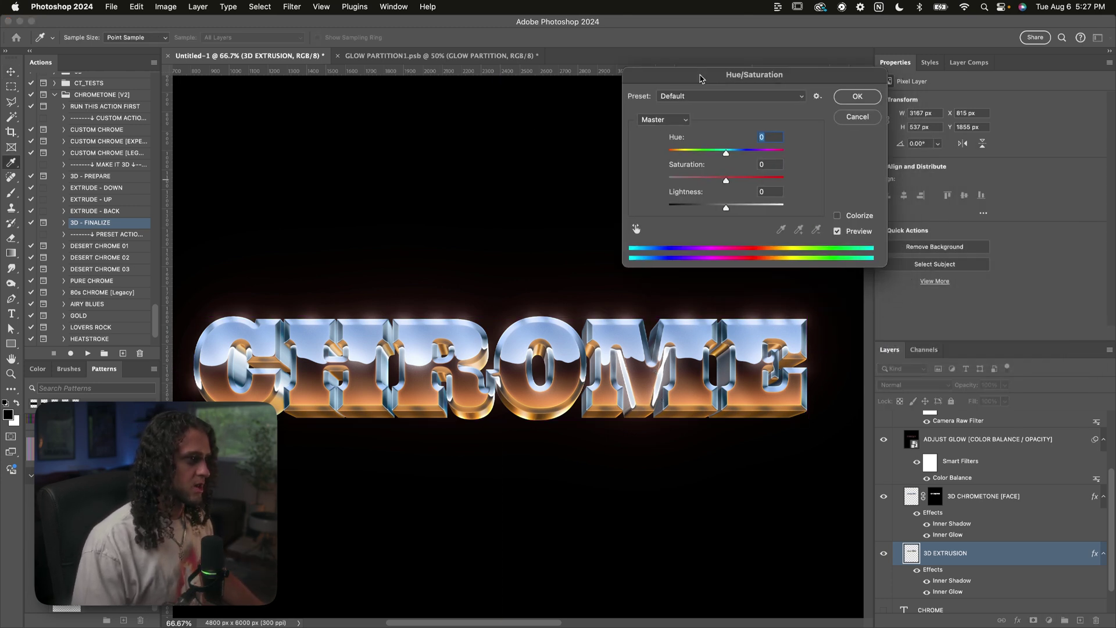
{"action": "left_click_drag", "start_coordinate": [726, 181], "coordinate": [726, 153]}
{"action": "left_click_drag", "start_coordinate": [747, 80], "coordinate": [669, 80]}
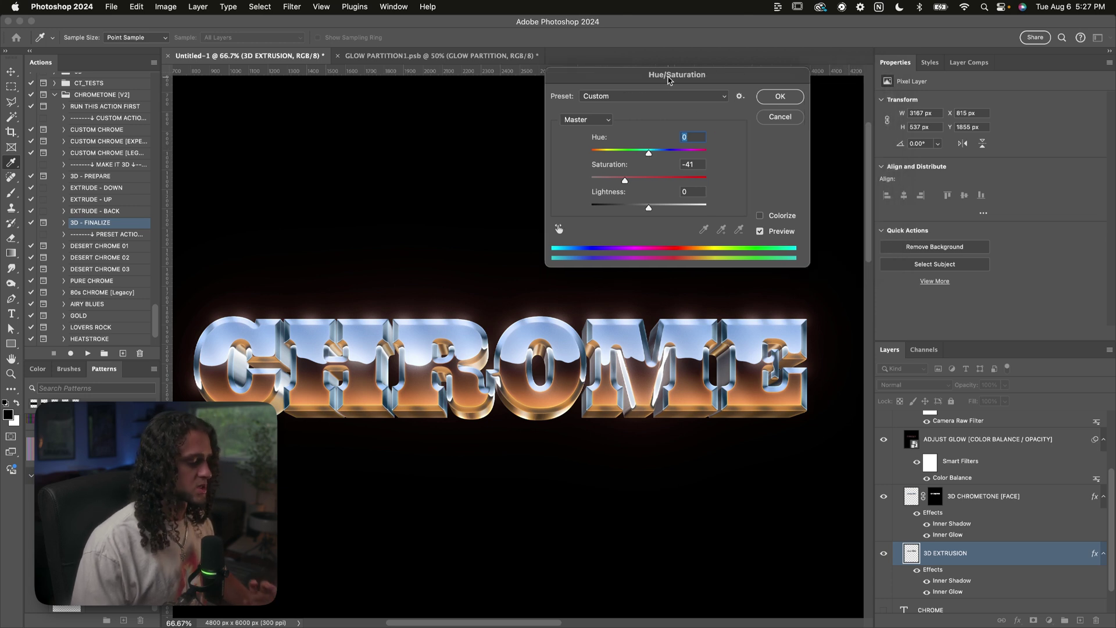
{"action": "key", "text": "Return"}
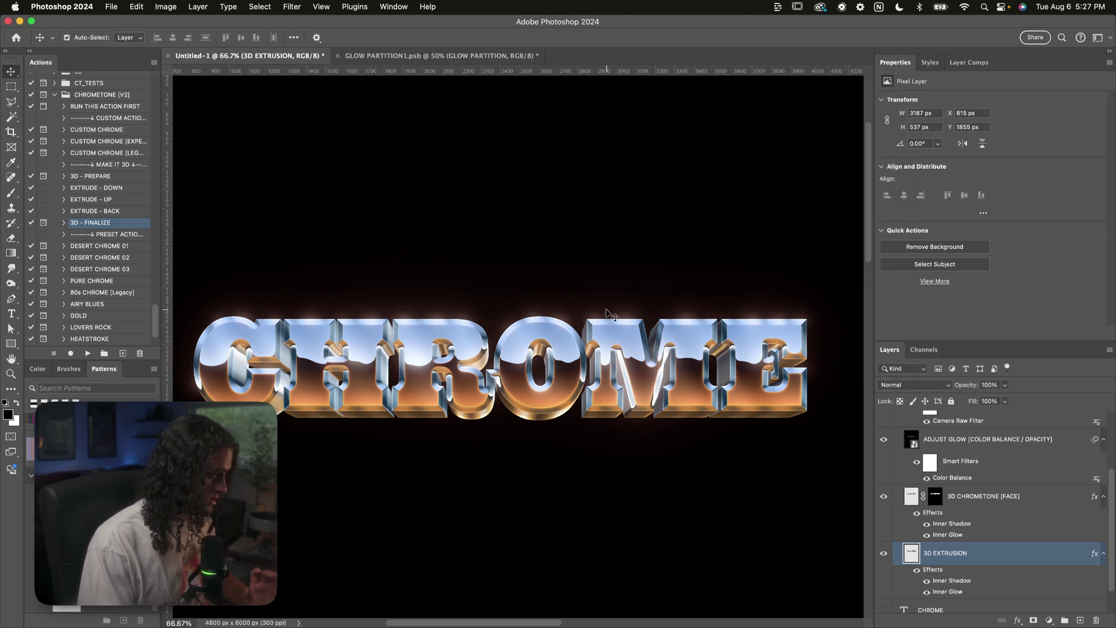
- Examine the extruded chrome lettering up close across the whole CHROME word
{"action": "key", "text": "v"}
{"action": "left_click_drag", "start_coordinate": [613, 409], "coordinate": [613, 437]}
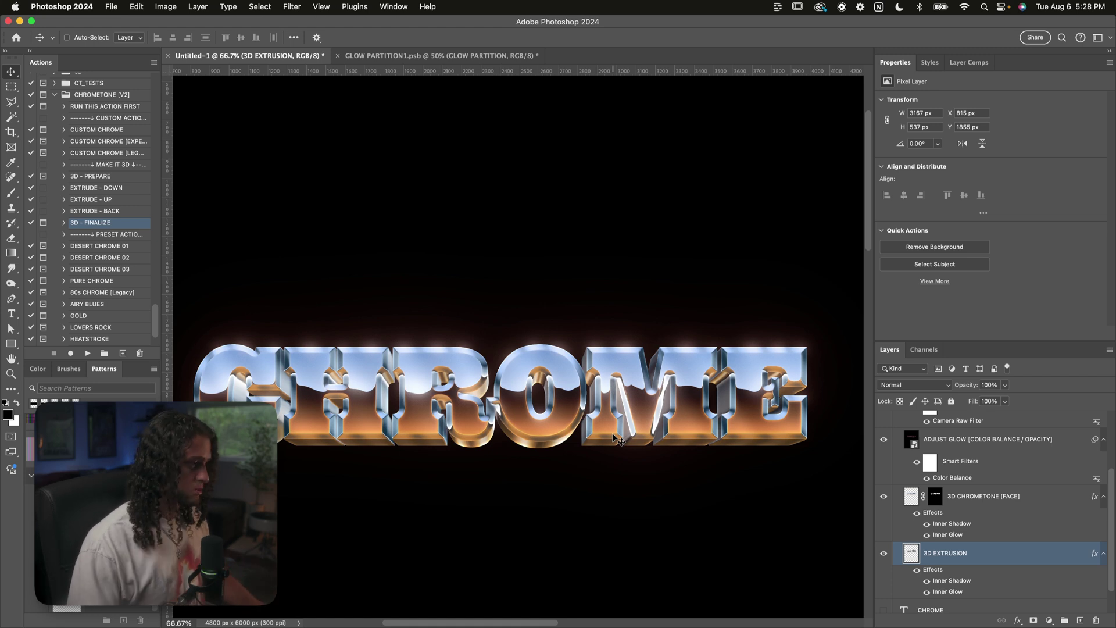
{"action": "key", "text": "super+plus"}
{"action": "scroll", "coordinate": [616, 440], "scroll_direction": "left", "scroll_amount": 5}
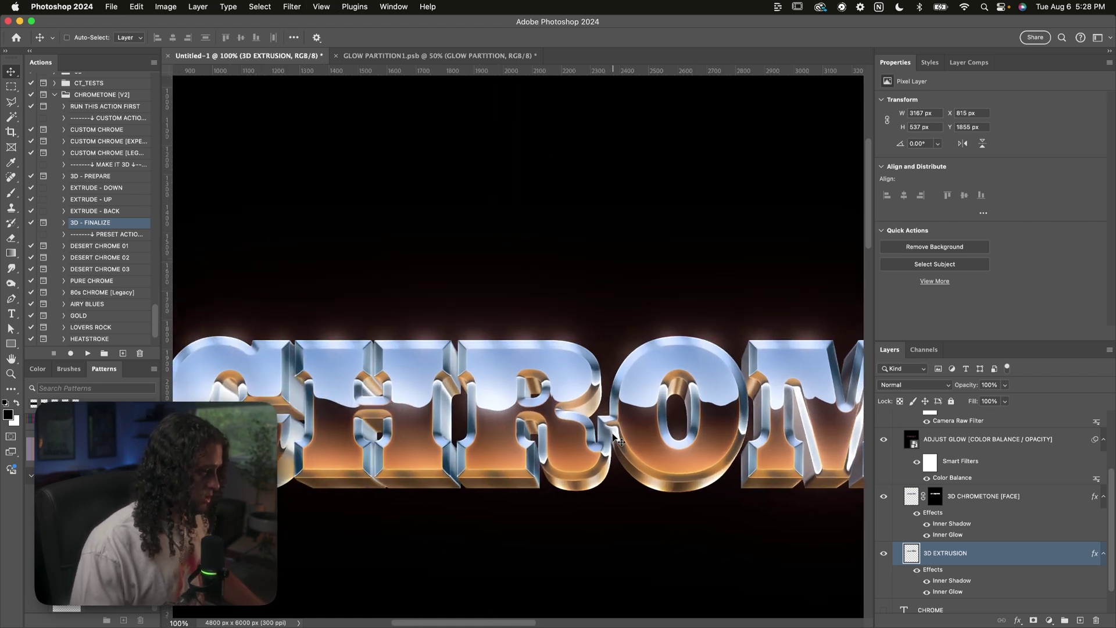
{"action": "scroll", "coordinate": [612, 433], "scroll_direction": "right", "scroll_amount": 3}
{"action": "scroll", "coordinate": [613, 434], "scroll_direction": "down", "scroll_amount": 2}
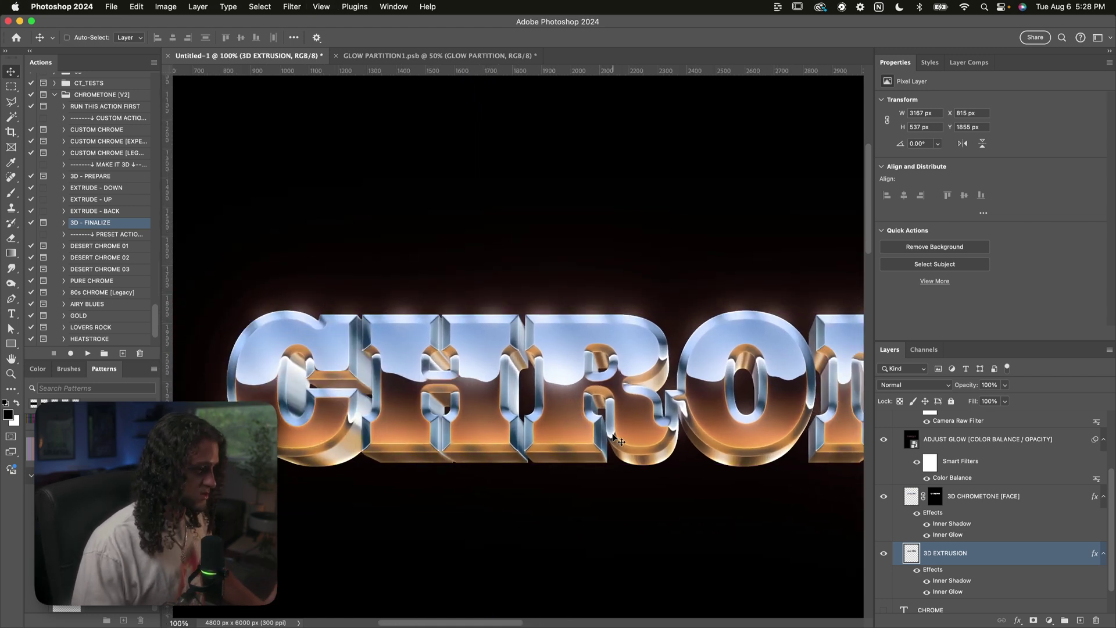
{"action": "scroll", "coordinate": [613, 436], "scroll_direction": "right", "scroll_amount": 10}
{"action": "key", "text": "super+minus"}
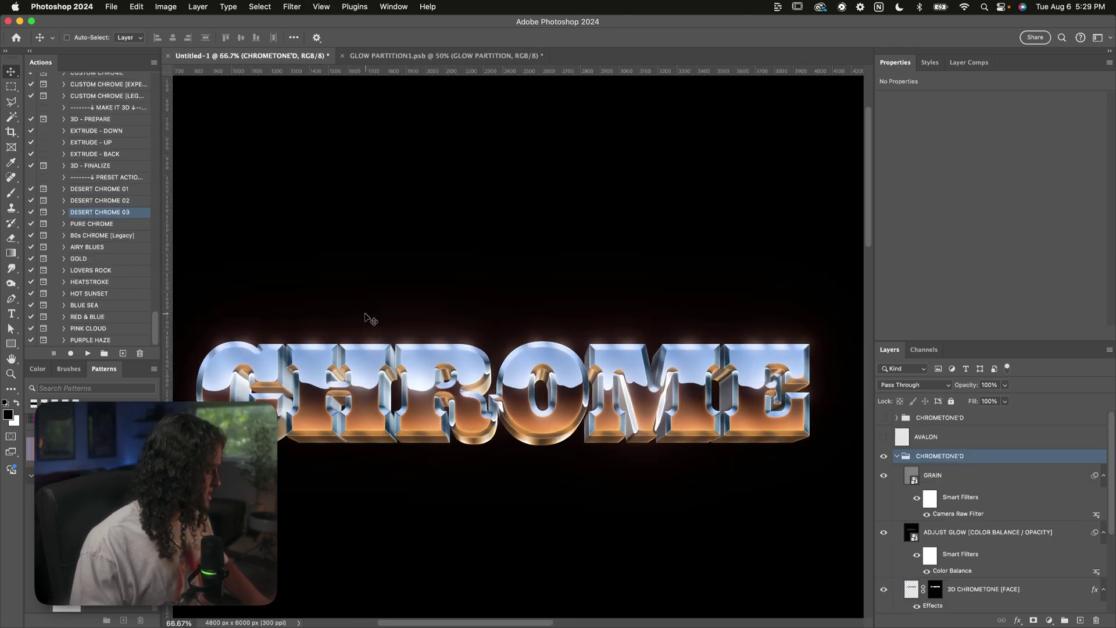
- Browse the preset chrome actions, including DESERT CHROME 01, 80s CHROME [Legacy], AIRY BLUES, GOLD, LOVERS ROCK and HOT SUNSET
{"action": "left_click", "coordinate": [116, 191]}
{"action": "left_click", "coordinate": [116, 235]}
{"action": "left_click", "coordinate": [116, 260]}
{"action": "left_click", "coordinate": [118, 272]}
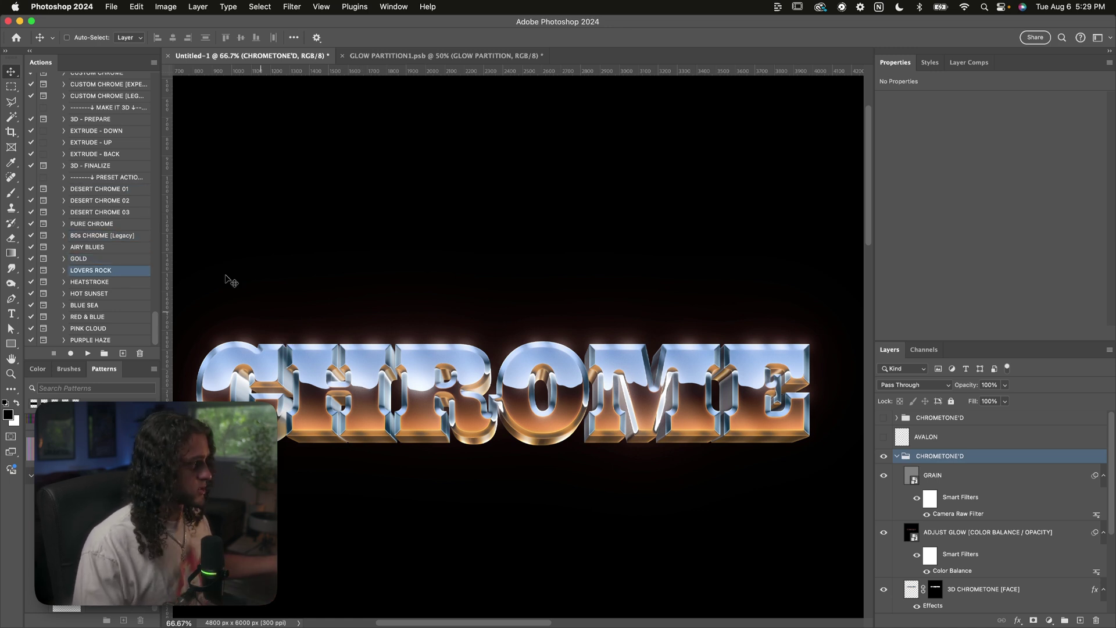
{"action": "left_click", "coordinate": [136, 192]}
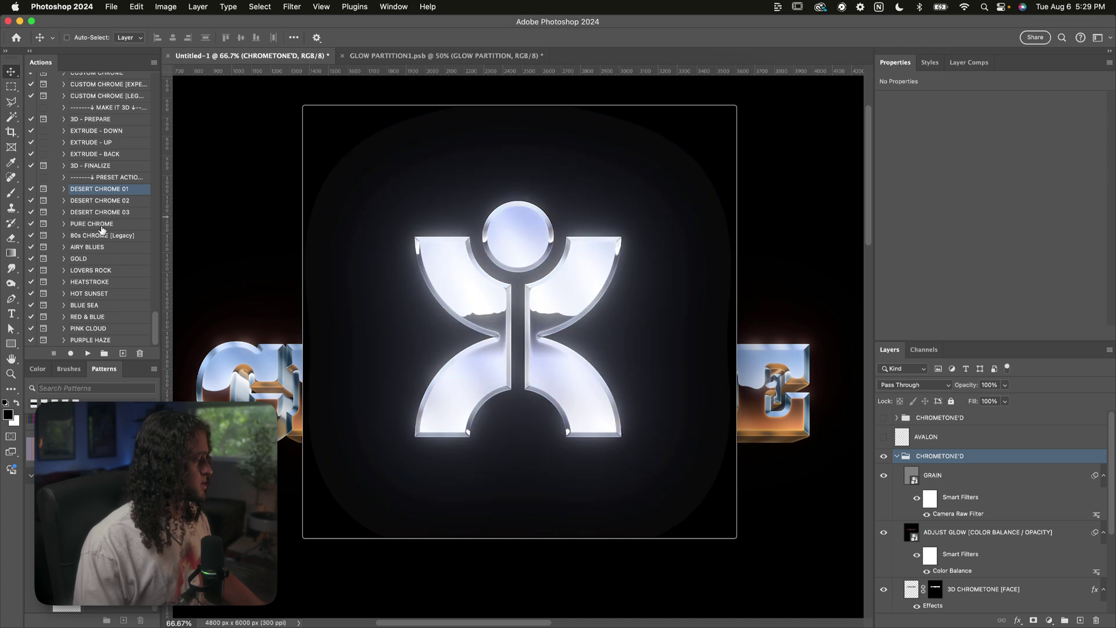
{"action": "left_click", "coordinate": [100, 235]}
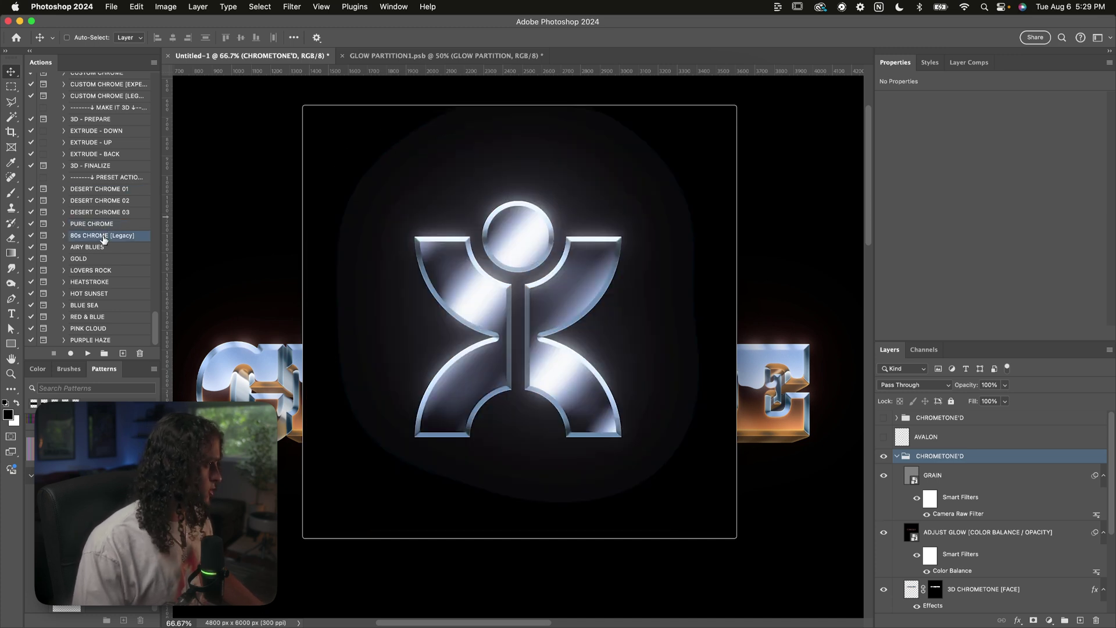
{"action": "left_click", "coordinate": [99, 263]}
{"action": "left_click", "coordinate": [120, 295]}
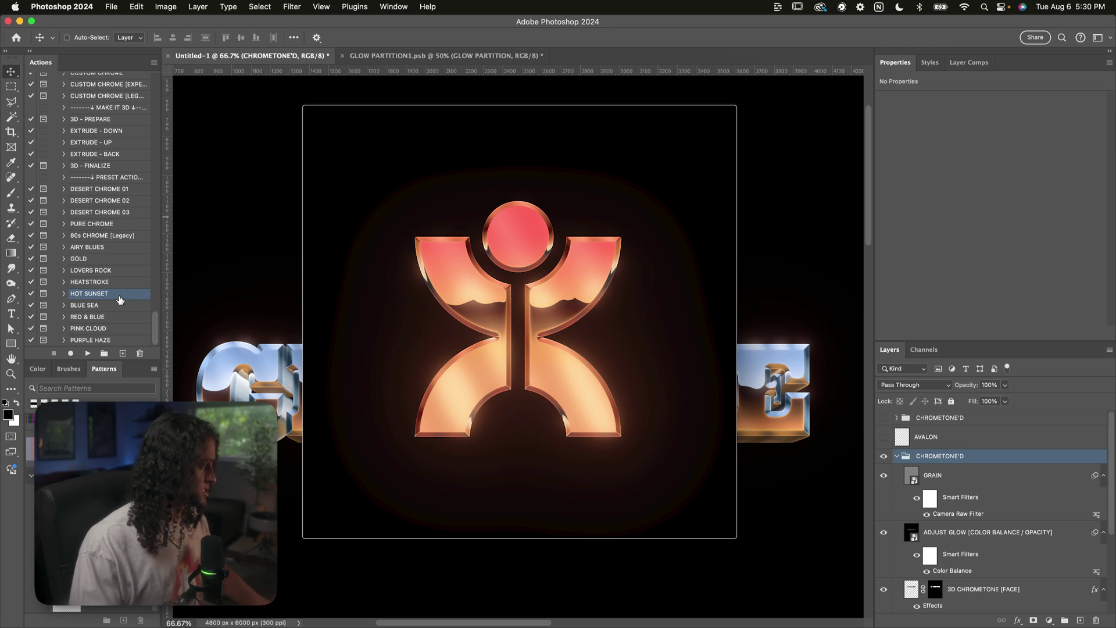
{"action": "left_click", "coordinate": [100, 189]}
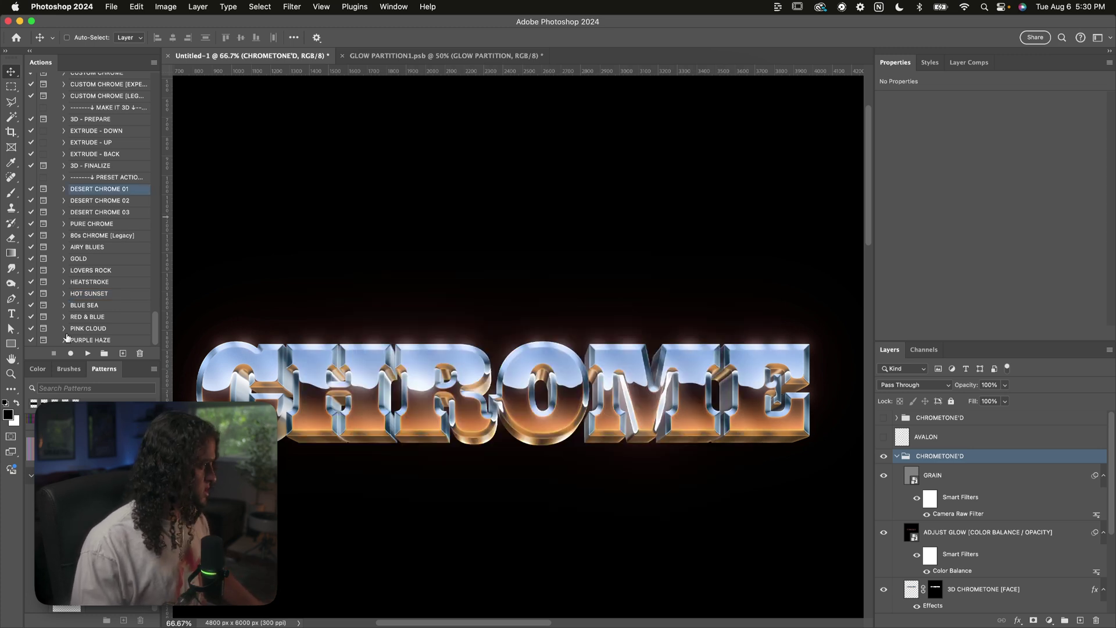
{"action": "left_click", "coordinate": [114, 262]}
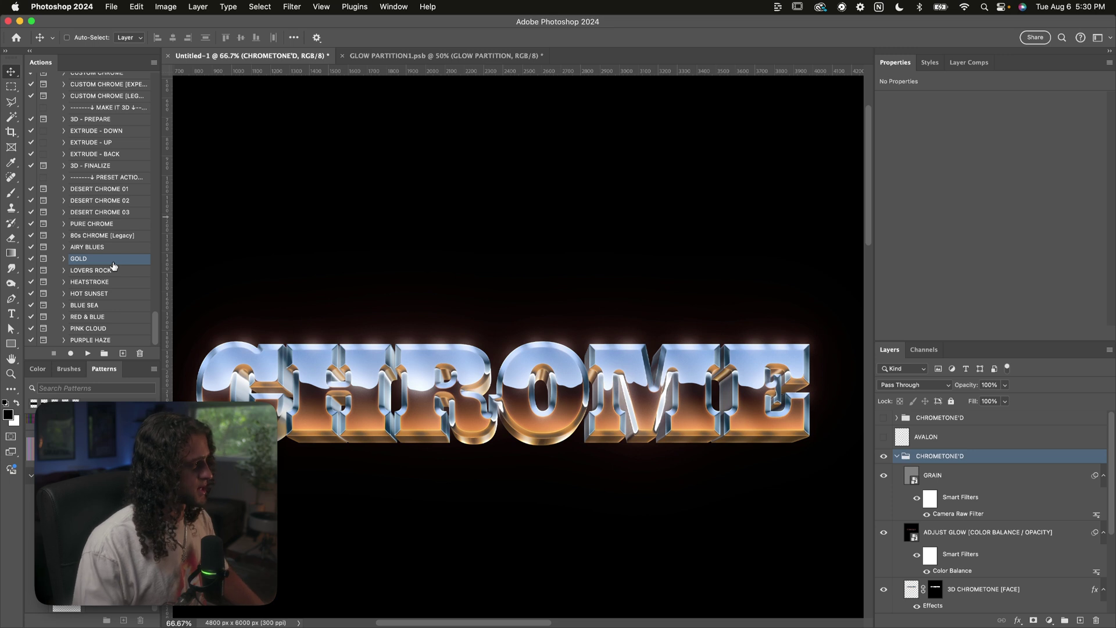
{"action": "left_click", "coordinate": [107, 248]}
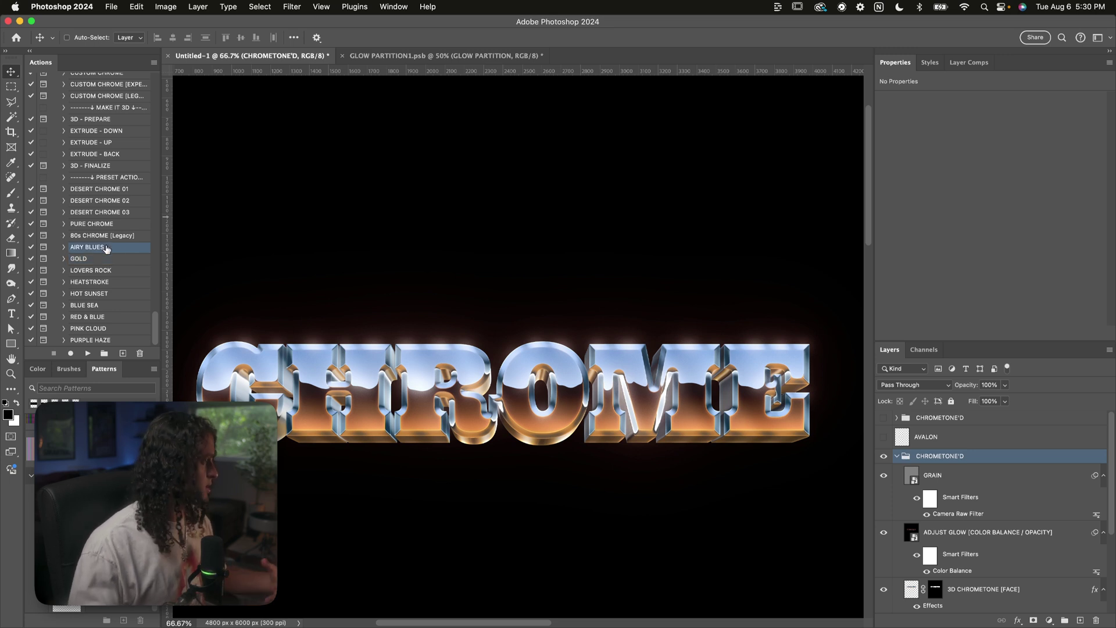
{"action": "left_click", "coordinate": [128, 262]}
{"action": "left_click", "coordinate": [128, 270]}
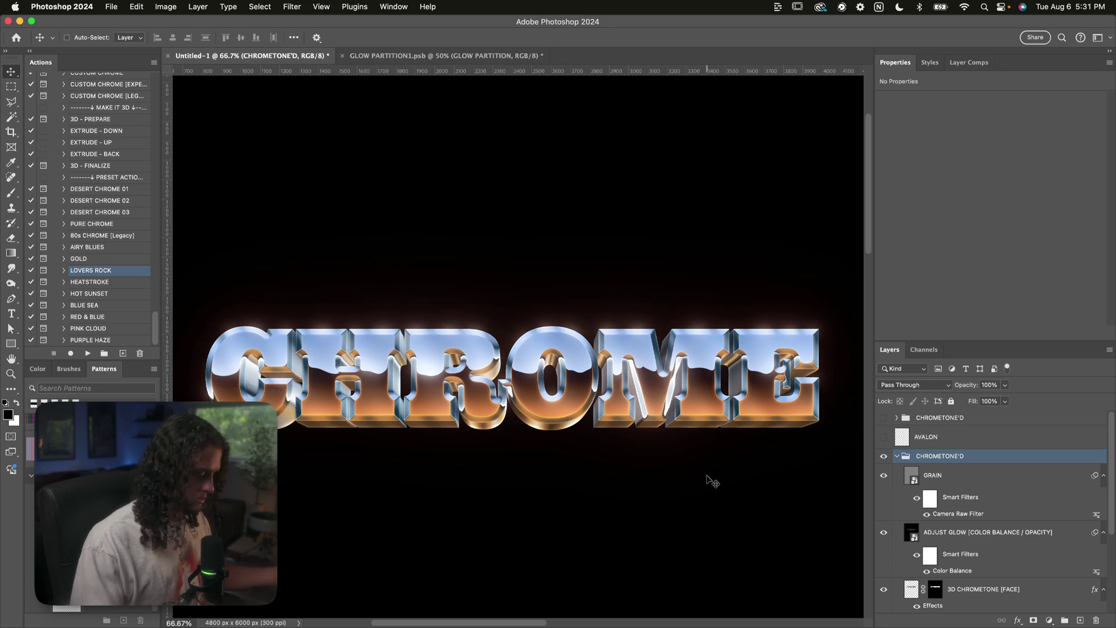
{"action": "key", "text": "super+minus"}
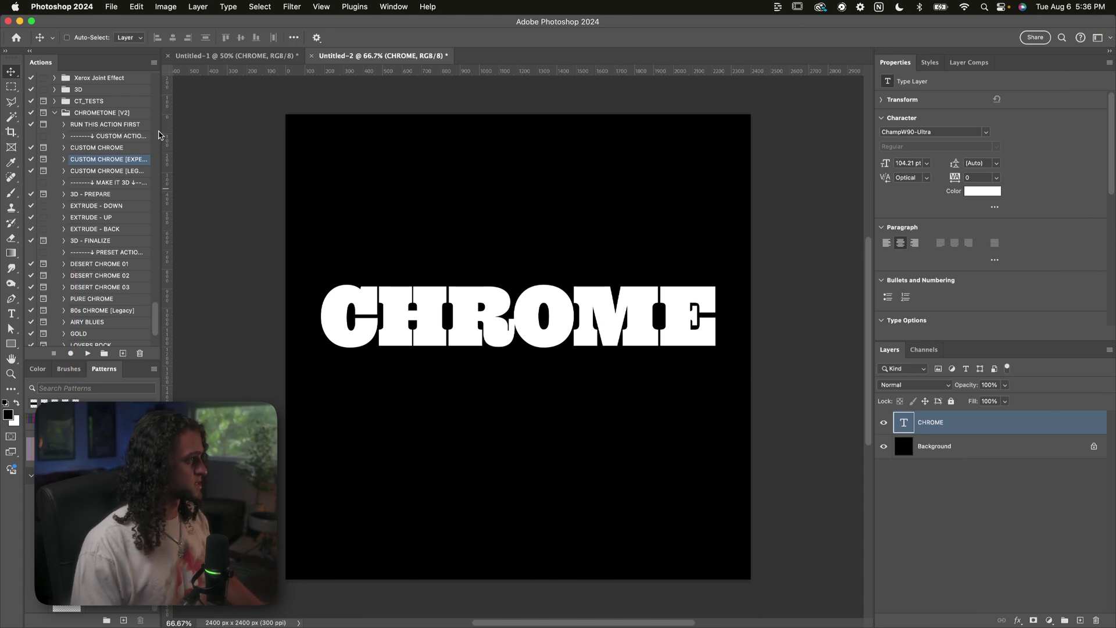
- Widen the actions list to show full action names and look over the custom chrome variants, including LEGACY and EXPERIMENTAL
{"action": "left_click_drag", "start_coordinate": [160, 132], "coordinate": [202, 132]}
{"action": "left_click", "coordinate": [137, 176]}
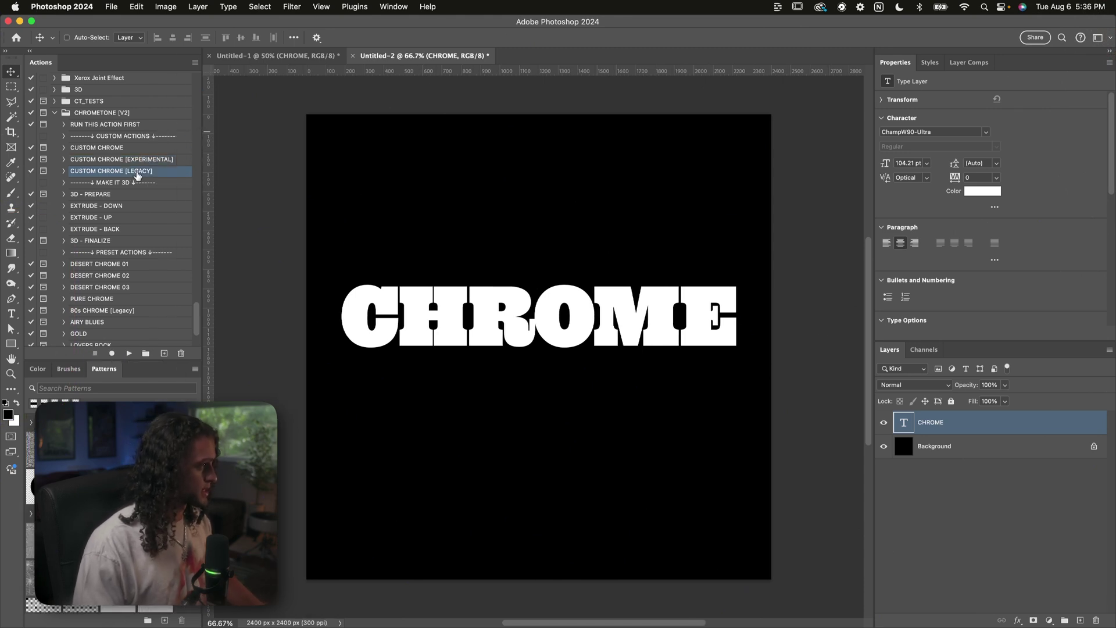
{"action": "left_click", "coordinate": [150, 161]}
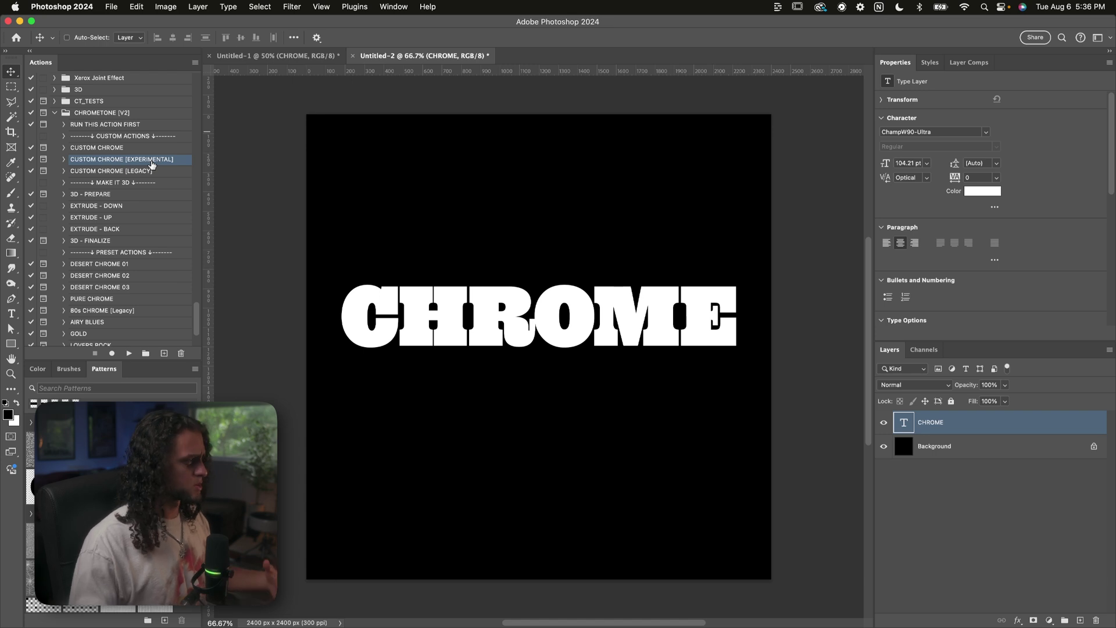
{"action": "left_click", "coordinate": [119, 149]}
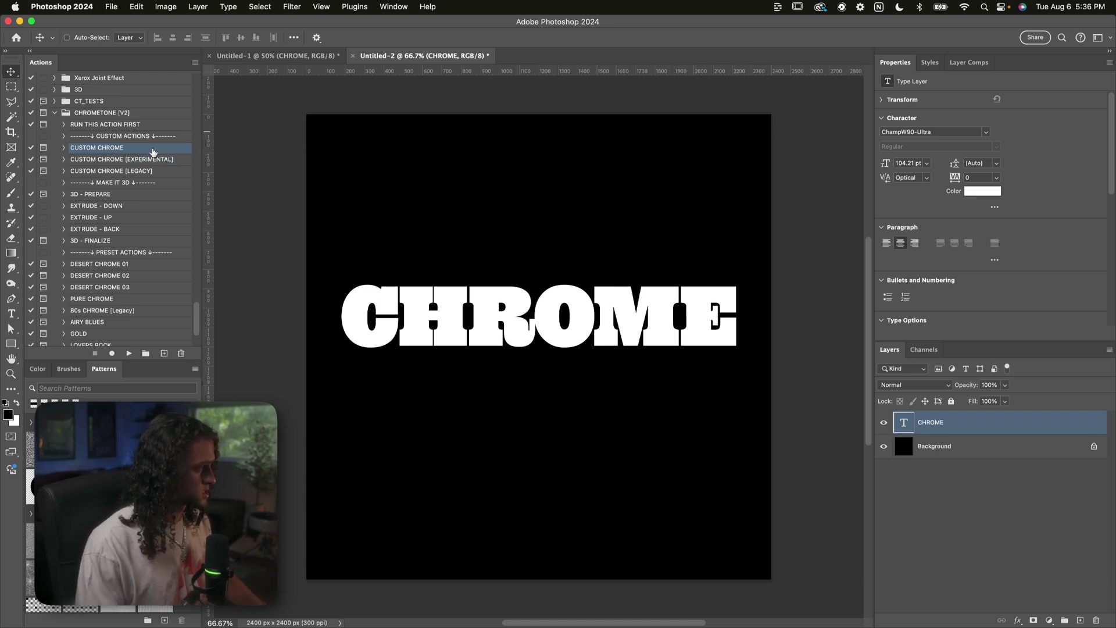
- Run CUSTOM CHROME [EXPERIMENTAL] on the CHROME text in Untitled-1, accepting a bevel stroke size of 24 px
{"action": "left_click", "coordinate": [134, 163]}
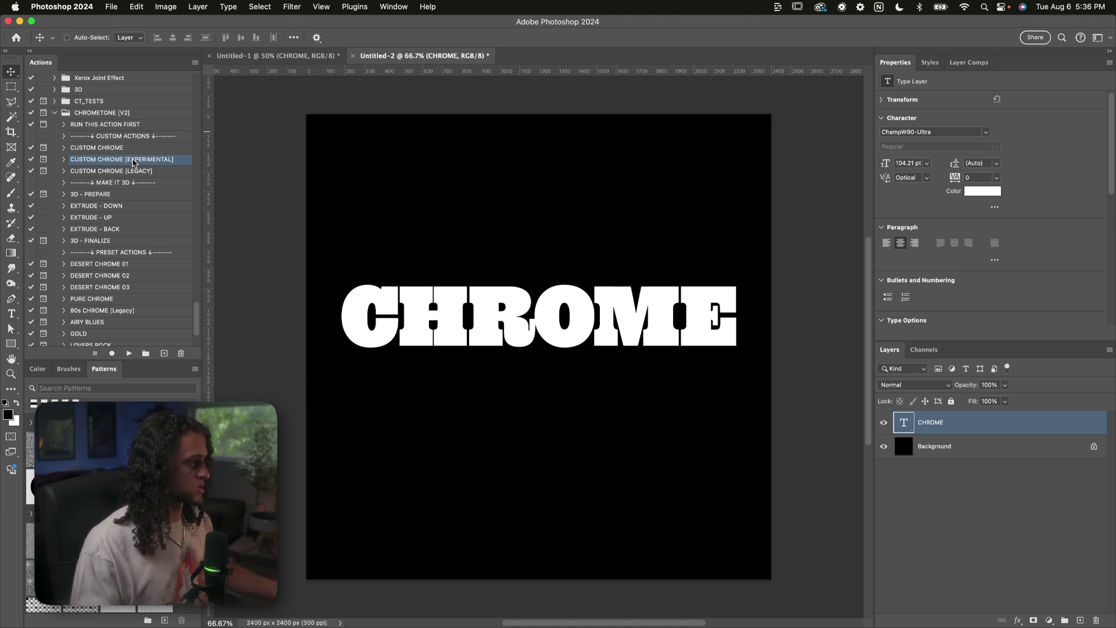
{"action": "left_click", "coordinate": [129, 353]}
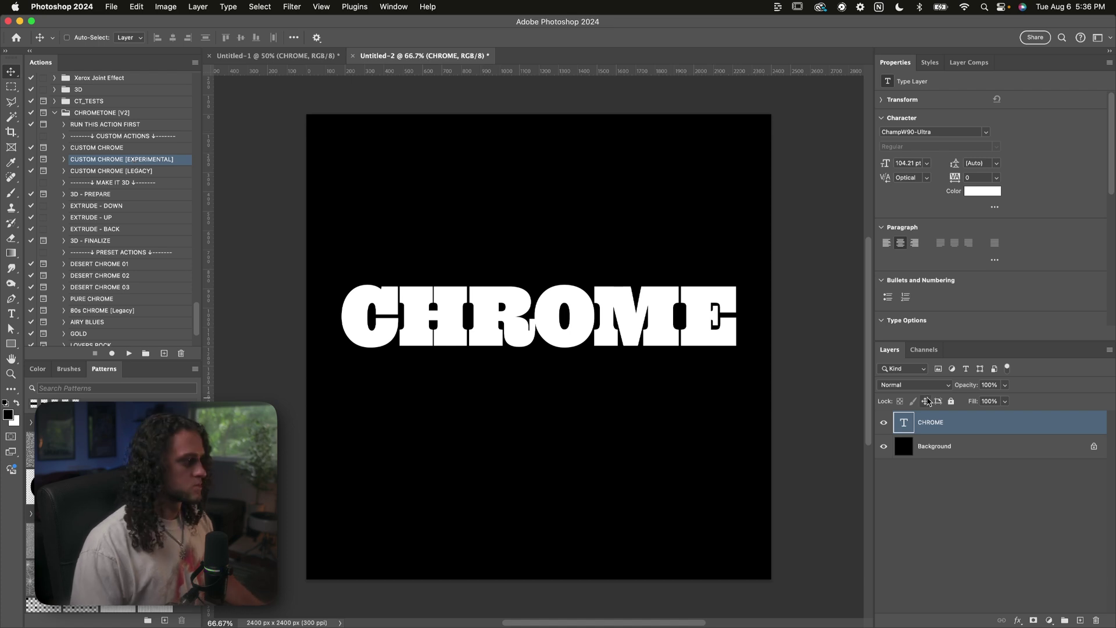
{"action": "key", "text": "Return"}
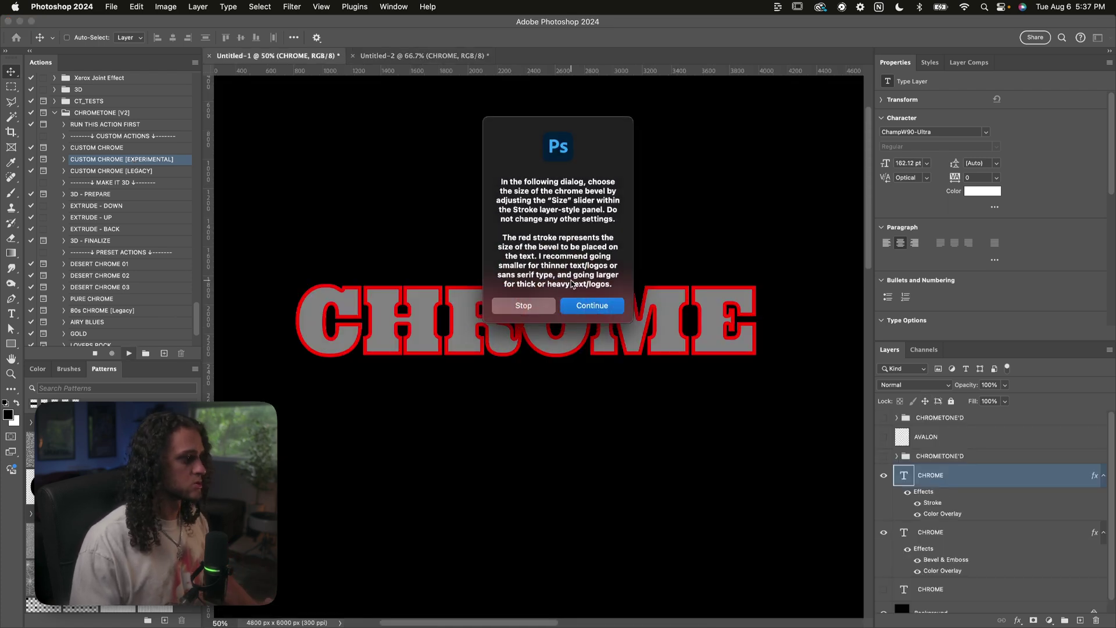
{"action": "key", "text": "Return"}
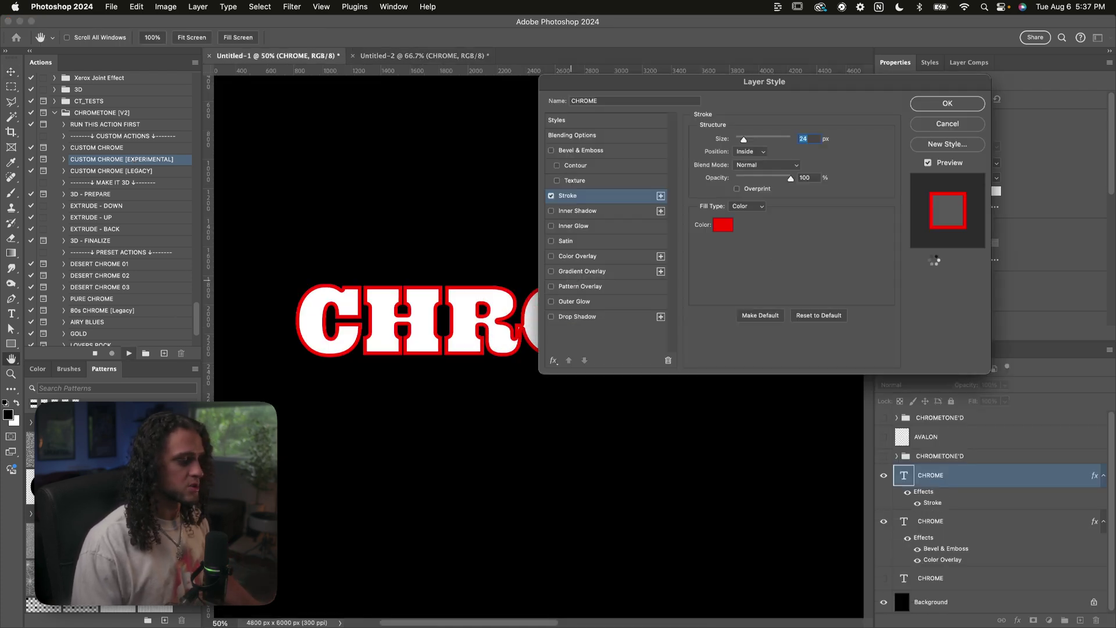
{"action": "key", "text": "Return"}
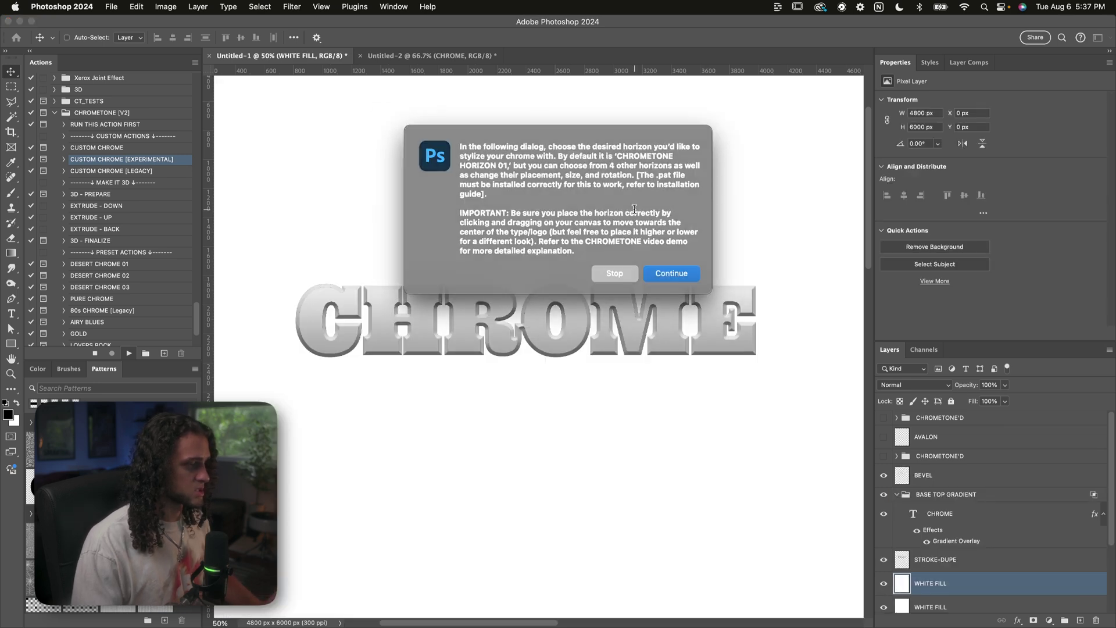
- Accept the chrome horizon and raise the Threshold level to reshape the horizon's melted edge across the lettering
{"action": "key", "text": "Return"}
{"action": "key", "text": "Return"}
{"action": "left_click_drag", "start_coordinate": [557, 187], "coordinate": [610, 121]}
{"action": "mouse_move", "coordinate": [602, 208]}
{"action": "left_mouse_down"}
{"action": "mouse_move", "coordinate": [630, 204]}
{"action": "mouse_move", "coordinate": [588, 202]}
{"action": "left_mouse_up"}
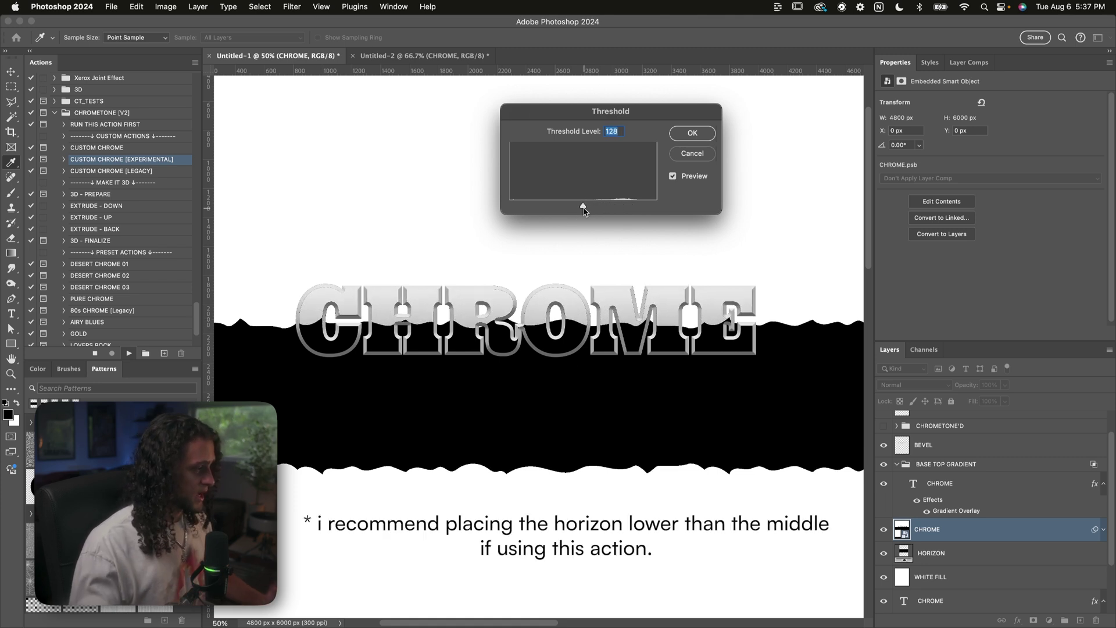
{"action": "left_click_drag", "start_coordinate": [582, 207], "coordinate": [612, 207]}
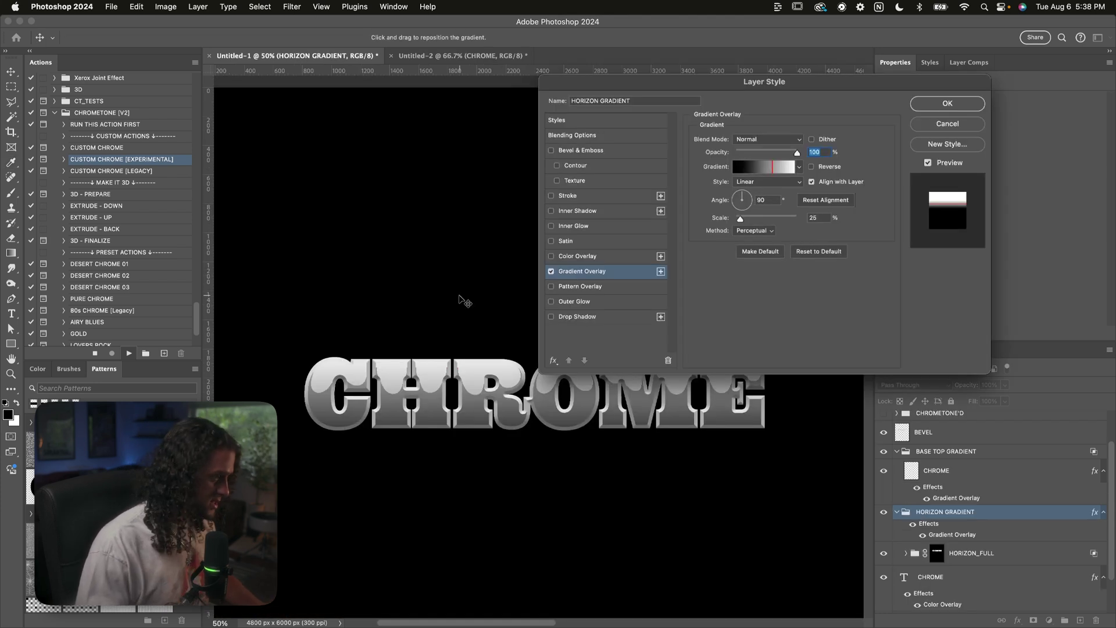
- Reposition the HORIZON GRADIENT overlay on the lettering and accept glow color balance levels of +15, -5 and +4
{"action": "mouse_move", "coordinate": [460, 299]}
{"action": "left_mouse_down"}
{"action": "mouse_move", "coordinate": [459, 326]}
{"action": "mouse_move", "coordinate": [460, 304]}
{"action": "left_mouse_up"}
{"action": "scroll", "coordinate": [461, 304], "scroll_direction": "down", "scroll_amount": 2}
{"action": "scroll", "coordinate": [460, 304], "scroll_direction": "right", "scroll_amount": 3}
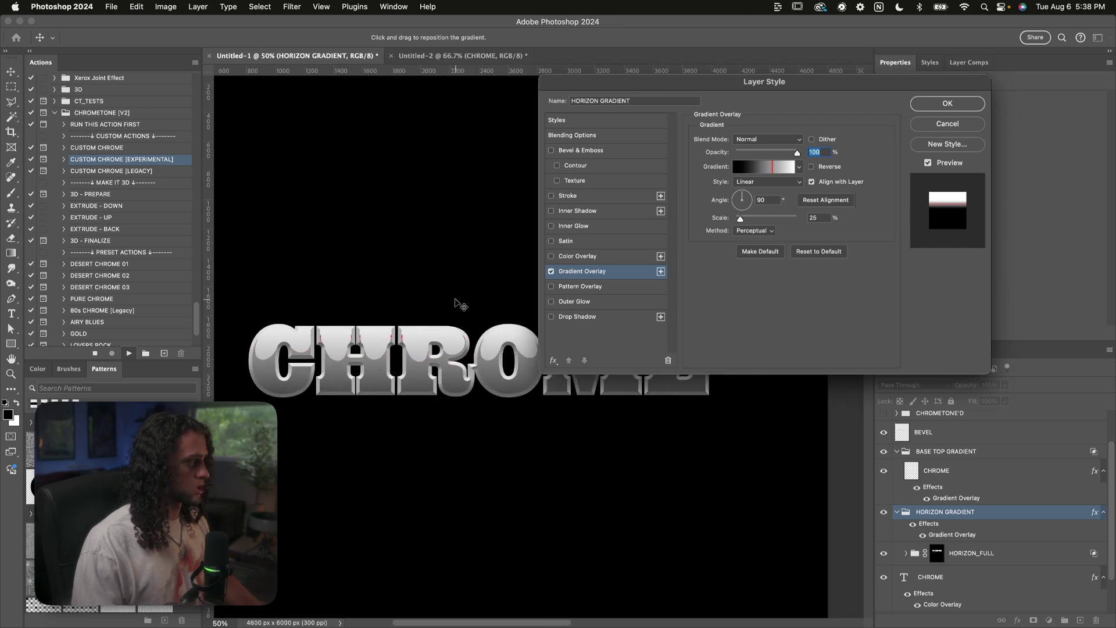
{"action": "scroll", "coordinate": [461, 305], "scroll_direction": "up", "scroll_amount": 2}
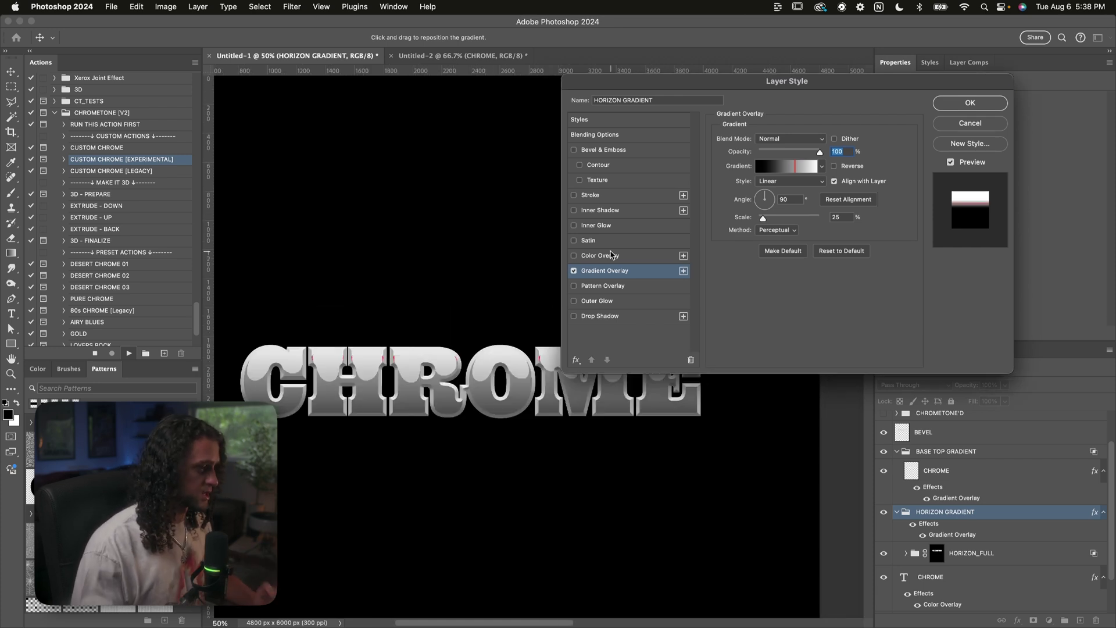
{"action": "left_click_drag", "start_coordinate": [640, 81], "coordinate": [737, 79]}
{"action": "left_click_drag", "start_coordinate": [533, 323], "coordinate": [553, 397]}
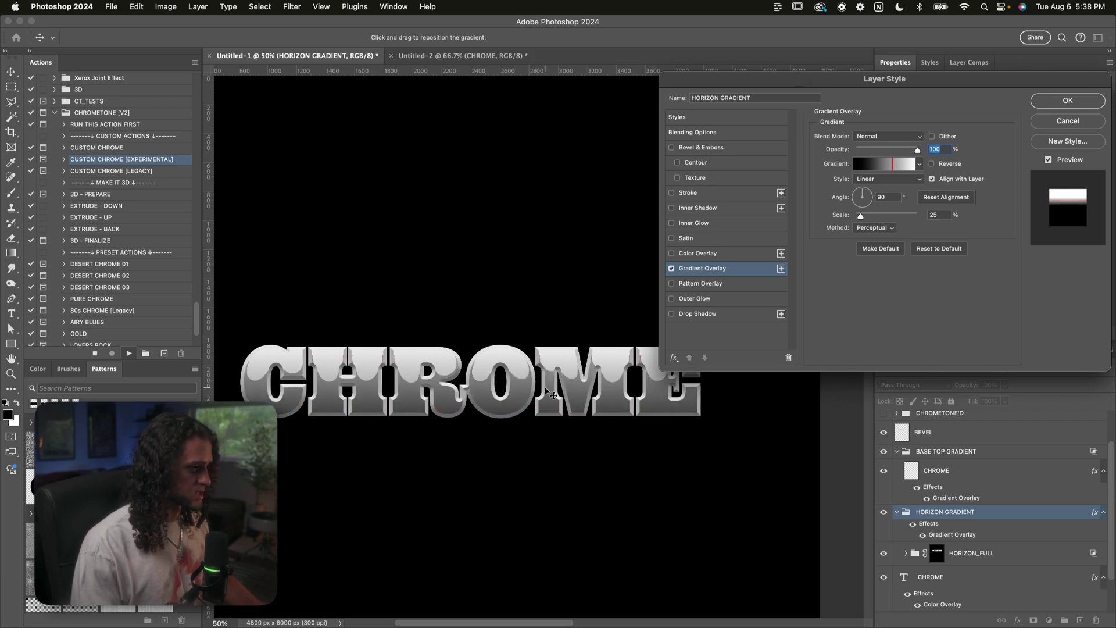
{"action": "scroll", "coordinate": [552, 395], "scroll_direction": "right", "scroll_amount": 2}
{"action": "scroll", "coordinate": [567, 362], "scroll_direction": "left", "scroll_amount": 4}
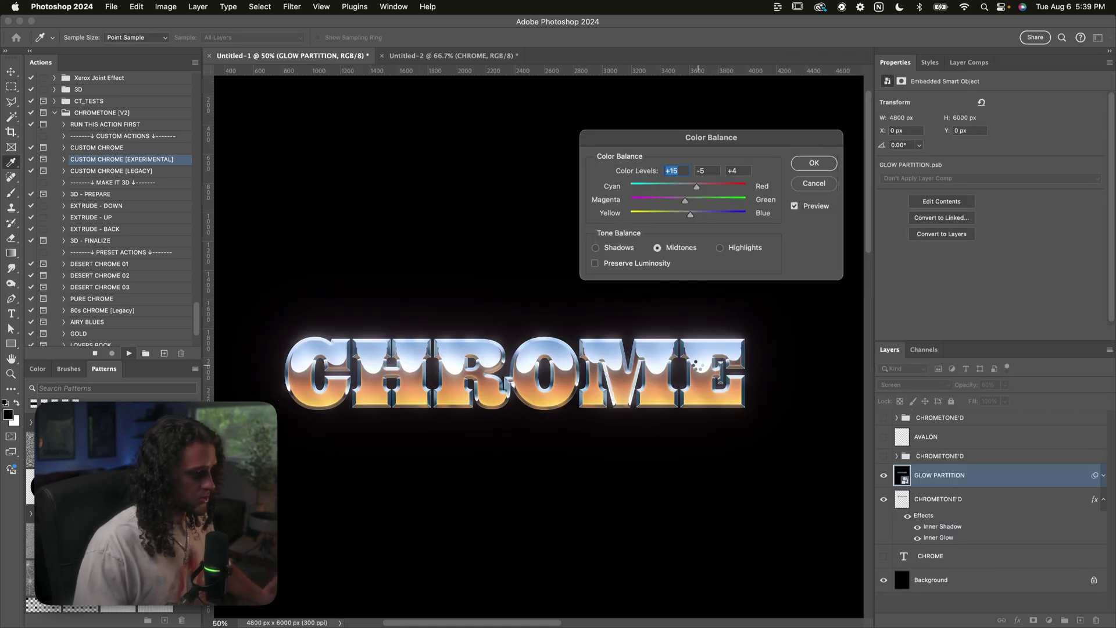
{"action": "key", "text": "Return"}
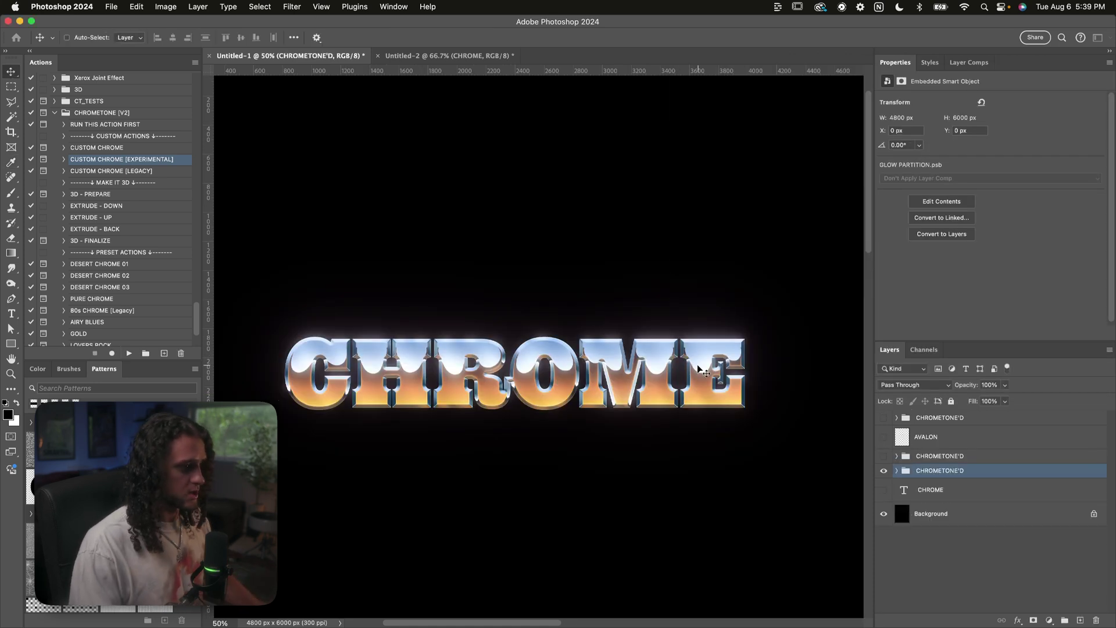
- Compare the experimental chrome with the earlier CHROMETONE'D group directly above it by switching that group's visibility
{"action": "key", "text": "x"}
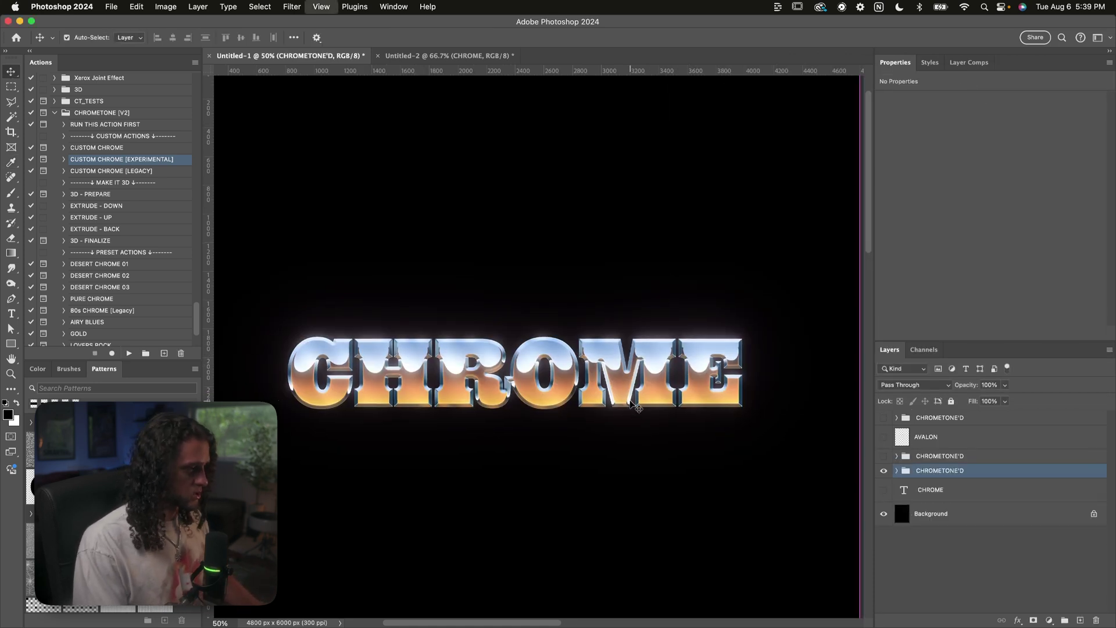
{"action": "key", "text": "alt+bracketright"}
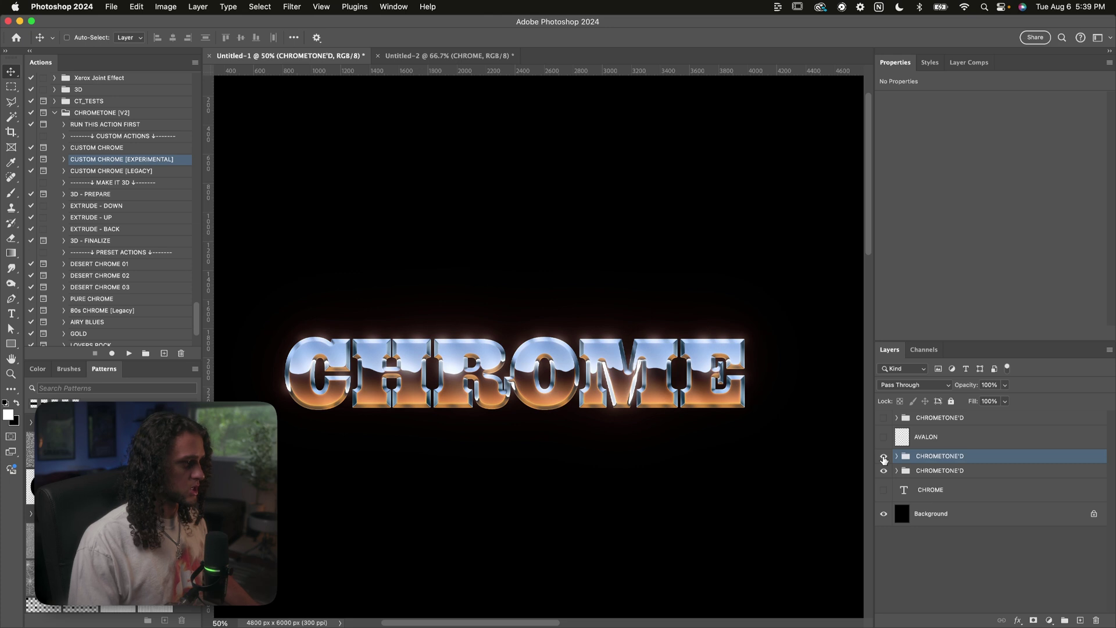
{"action": "scroll", "coordinate": [499, 411], "scroll_direction": "down", "scroll_amount": 3}
{"action": "left_click", "coordinate": [884, 455]}
{"action": "left_click", "coordinate": [884, 456]}
{"action": "scroll", "coordinate": [426, 336], "scroll_direction": "up", "scroll_amount": 1}
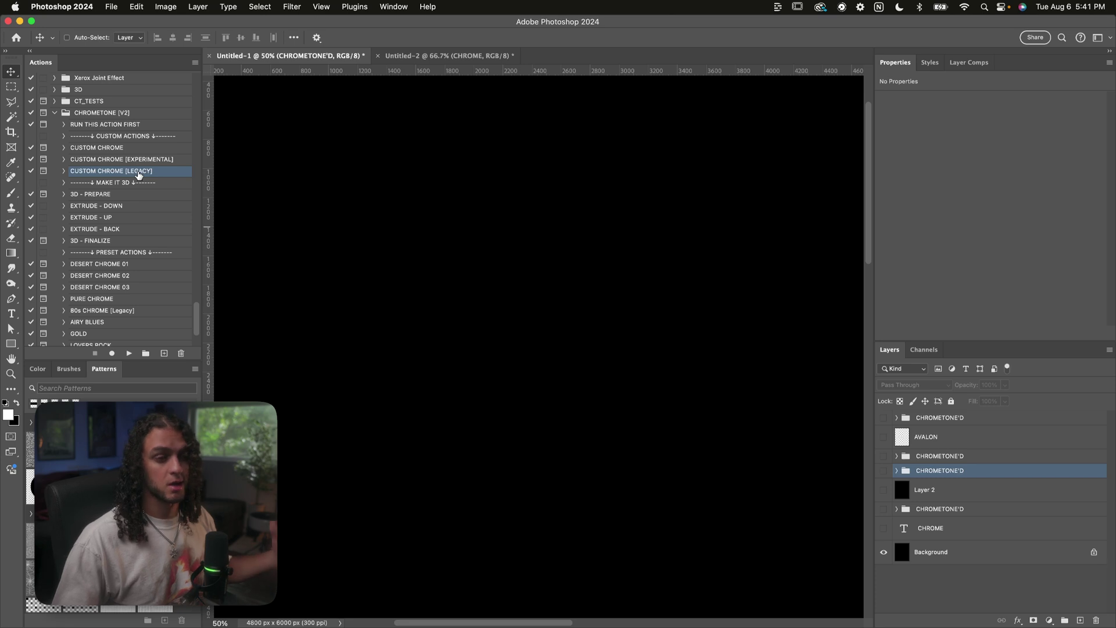
- Show the legacy CHROMETONE'D group above the CHROME text and compare it with the custom chrome group below AVALON
{"action": "left_click", "coordinate": [930, 510]}
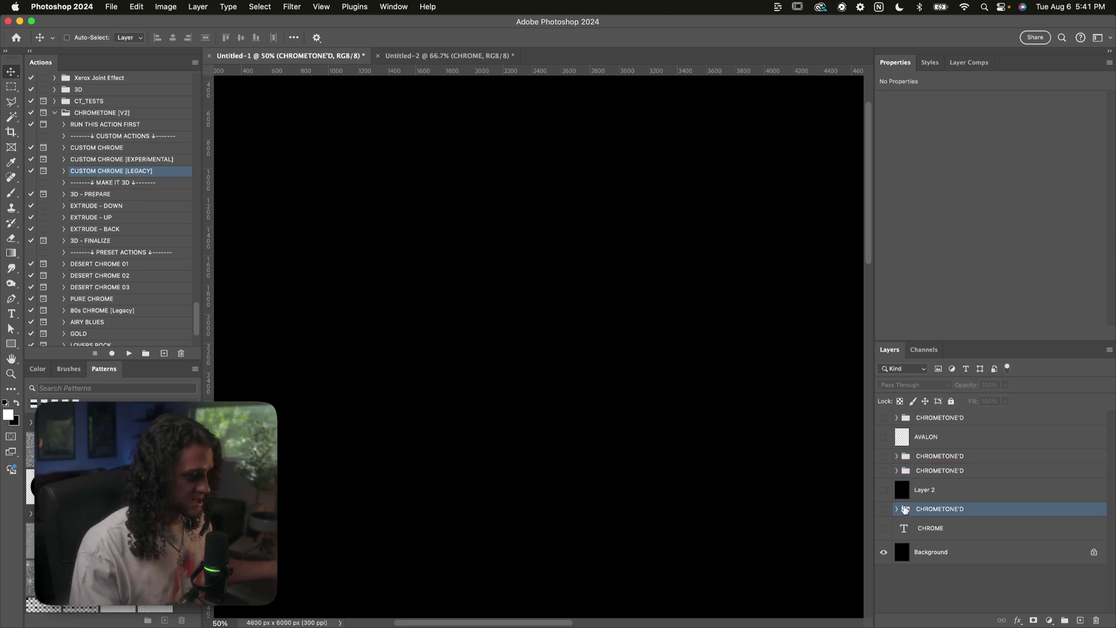
{"action": "left_click", "coordinate": [885, 510]}
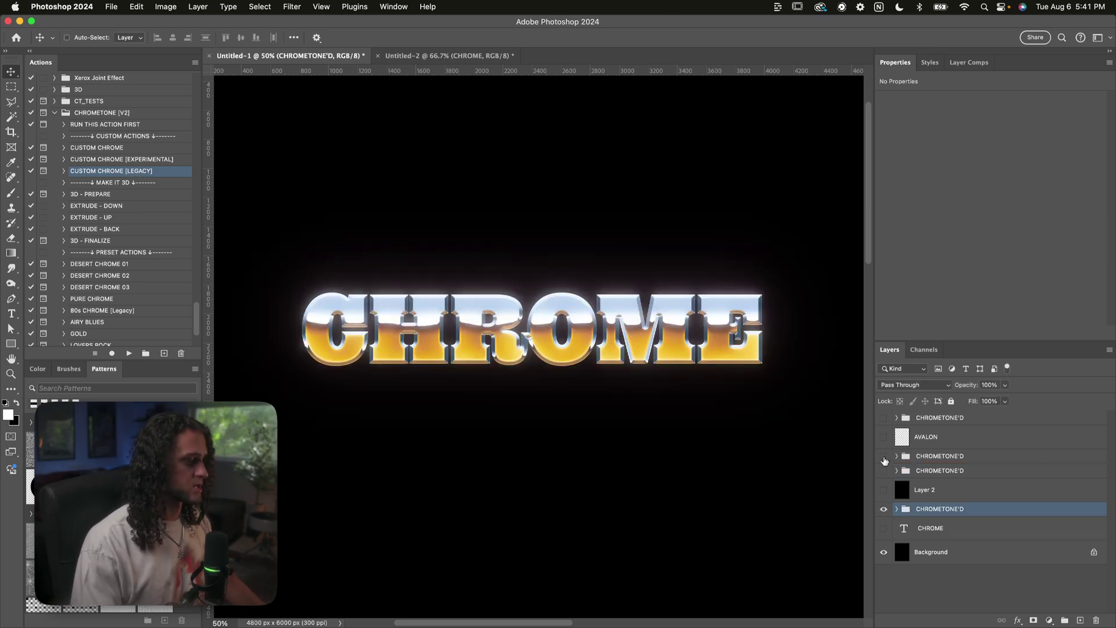
{"action": "left_click", "coordinate": [885, 458]}
{"action": "left_click", "coordinate": [884, 458]}
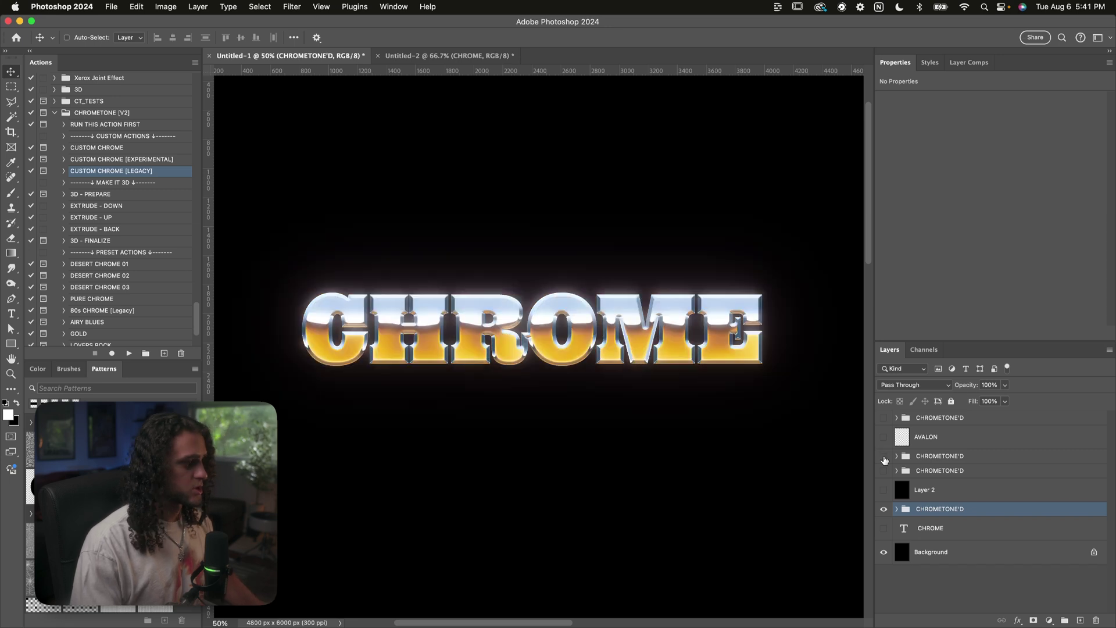
{"action": "left_click", "coordinate": [884, 458]}
{"action": "left_click", "coordinate": [884, 458]}
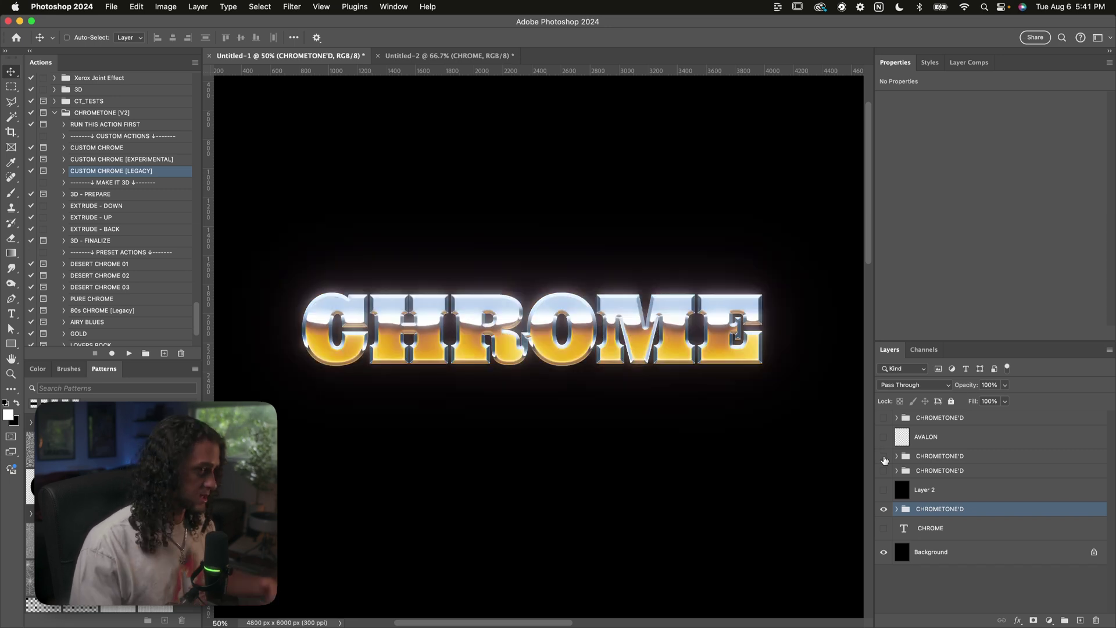
{"action": "left_click", "coordinate": [884, 458]}
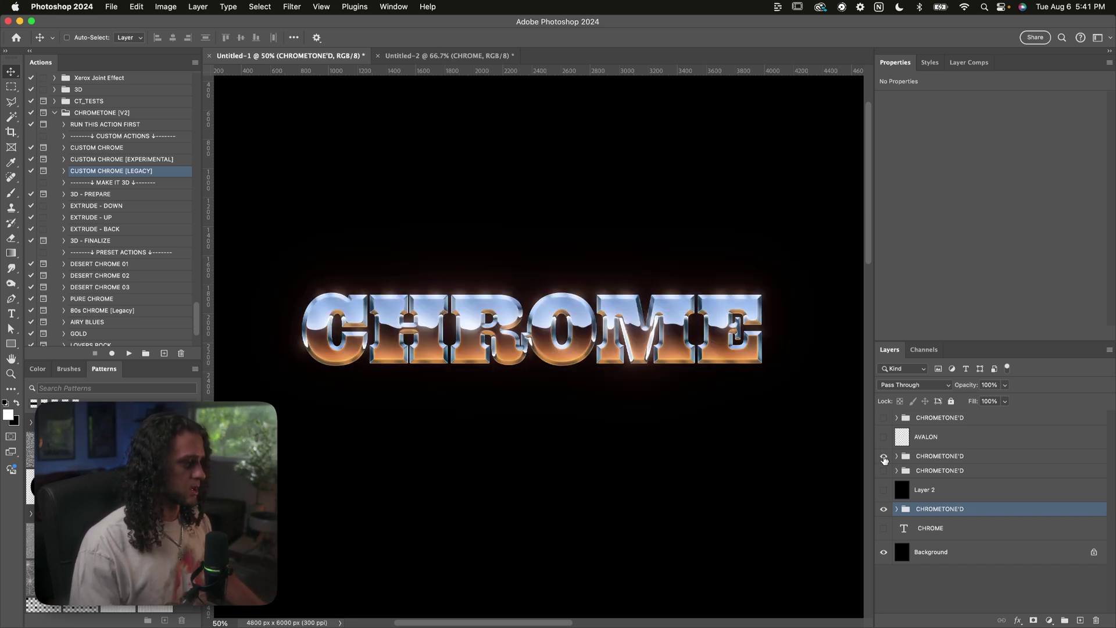
{"action": "left_click", "coordinate": [885, 458]}
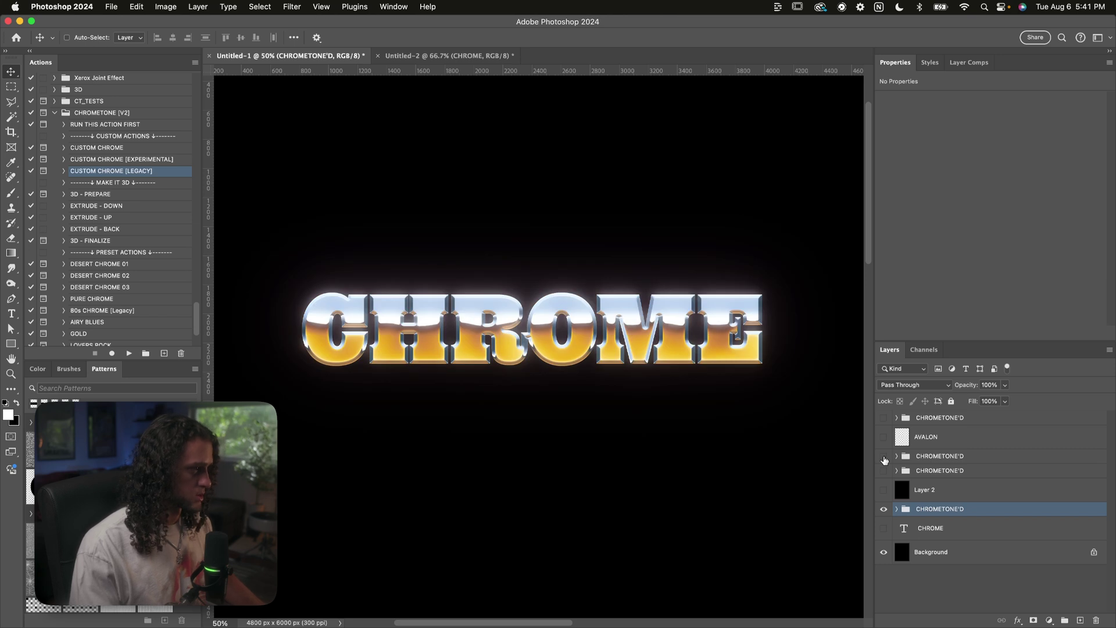
{"action": "left_click", "coordinate": [884, 458]}
{"action": "left_click", "coordinate": [884, 458]}
- Compare the experimental chrome group with the legacy one, leaving only the legacy group shown and selected
{"action": "left_click", "coordinate": [885, 472]}
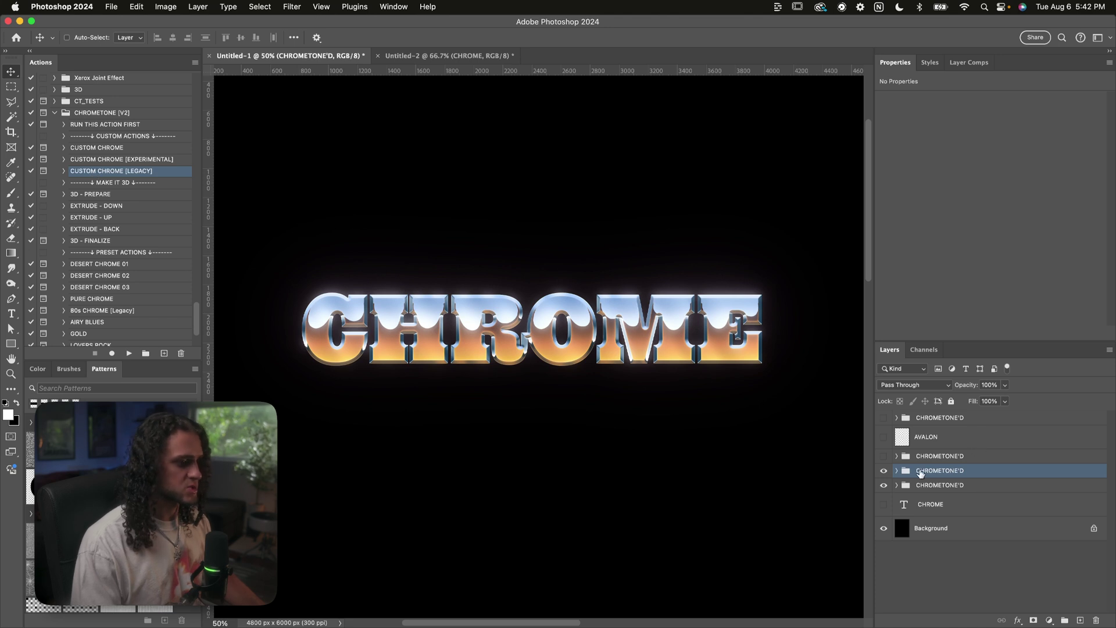
{"action": "left_click", "coordinate": [884, 471]}
{"action": "left_click", "coordinate": [927, 485]}
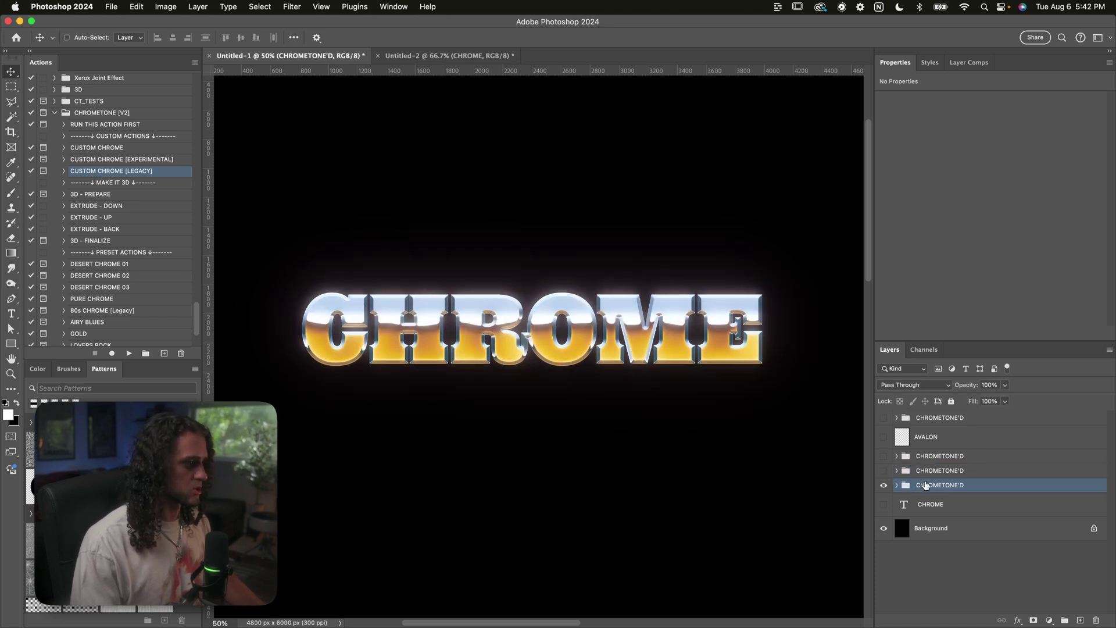
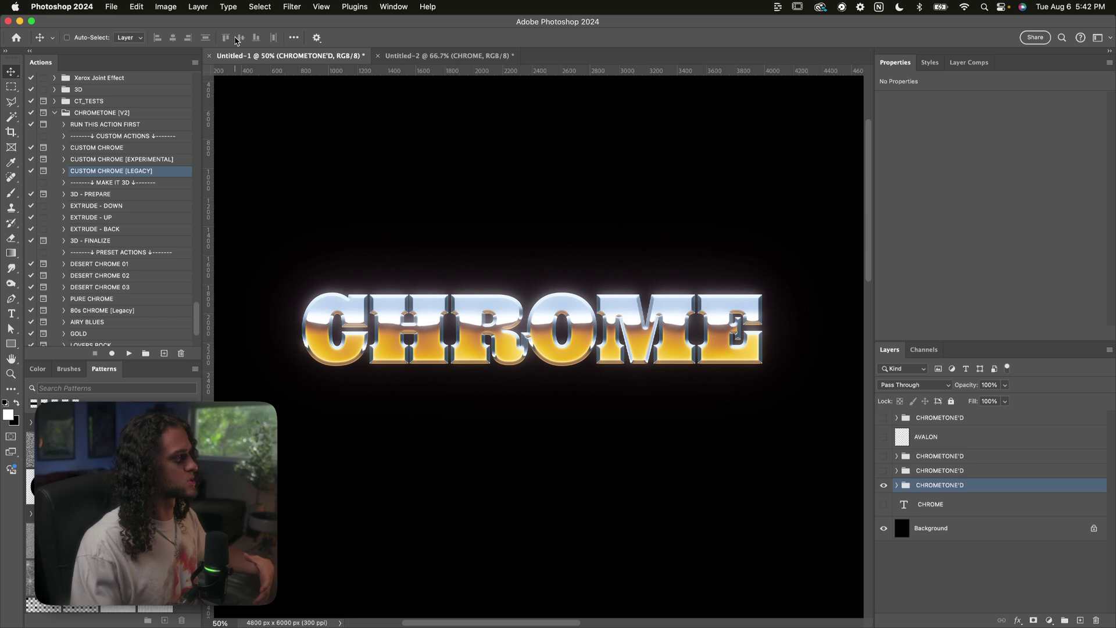
- Check the Untitled-1 document's dimensions and resolution in Image Size, closing it without changes
{"action": "left_click", "coordinate": [195, 94]}
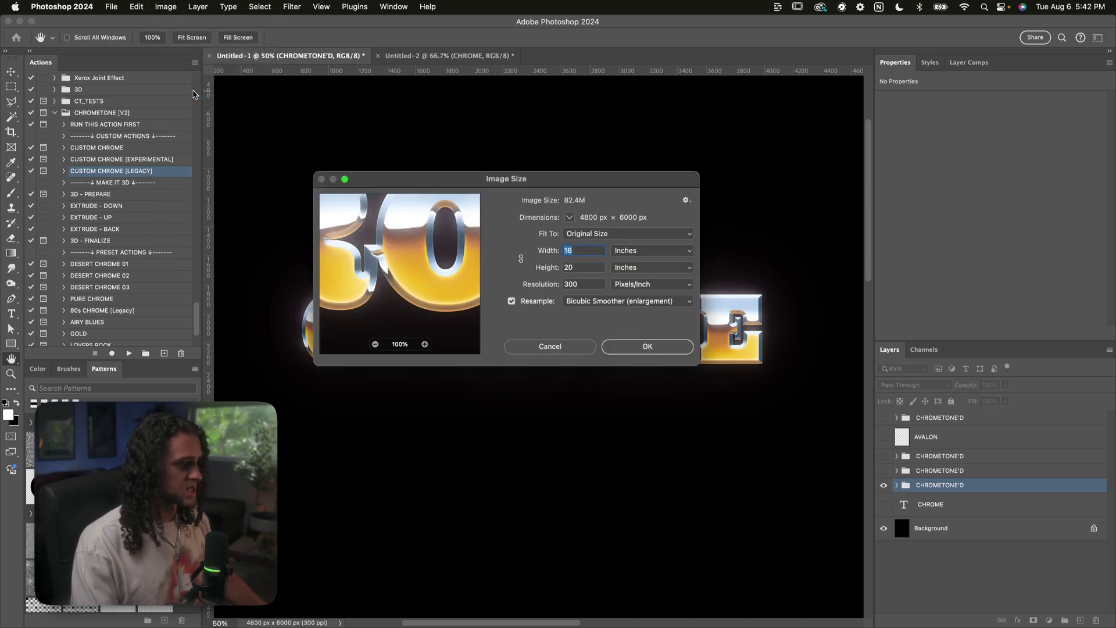
{"action": "left_click_drag", "start_coordinate": [565, 182], "coordinate": [649, 110]}
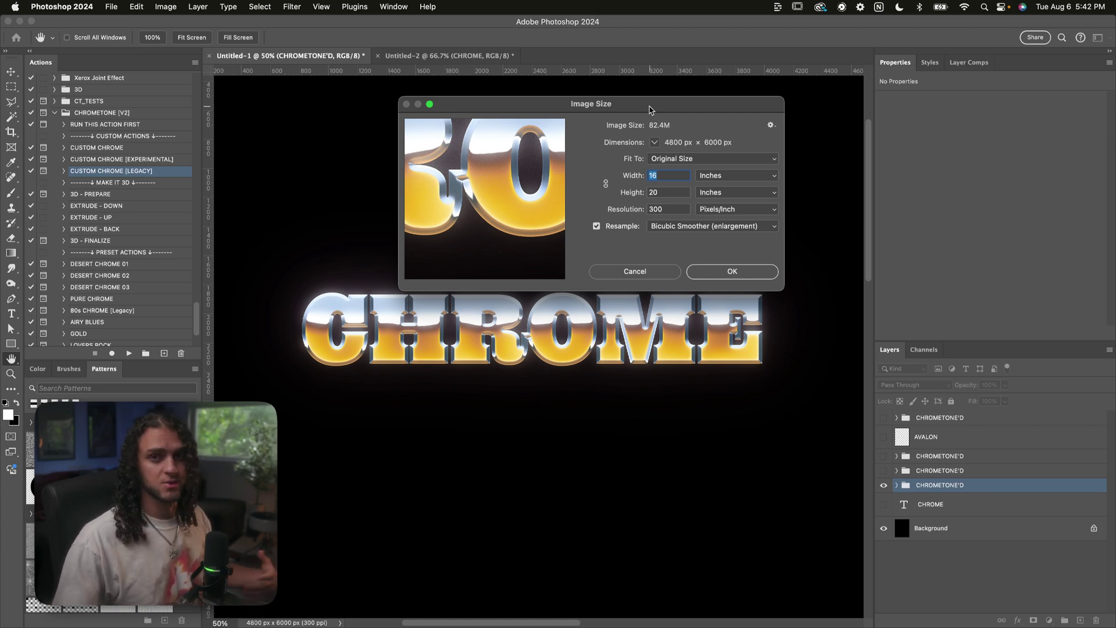
{"action": "left_click_drag", "start_coordinate": [649, 110], "coordinate": [554, 105]}
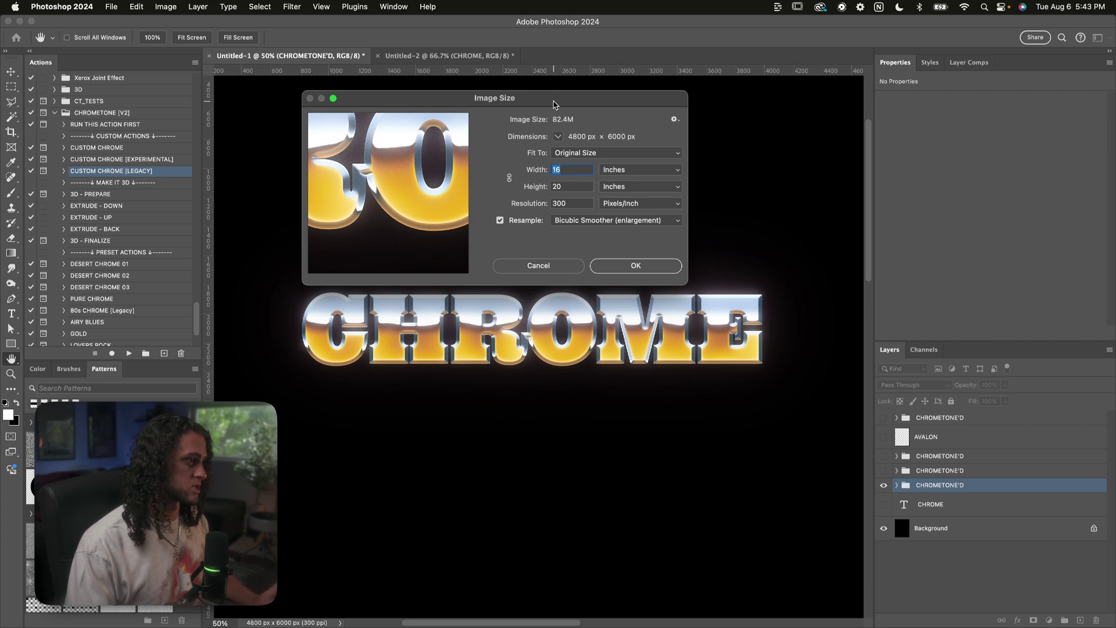
{"action": "left_click", "coordinate": [554, 265]}
- Compare the plain CHROME text document Untitled-2 with the chromed lettering on the full canvas of Untitled-1
{"action": "left_click", "coordinate": [501, 58]}
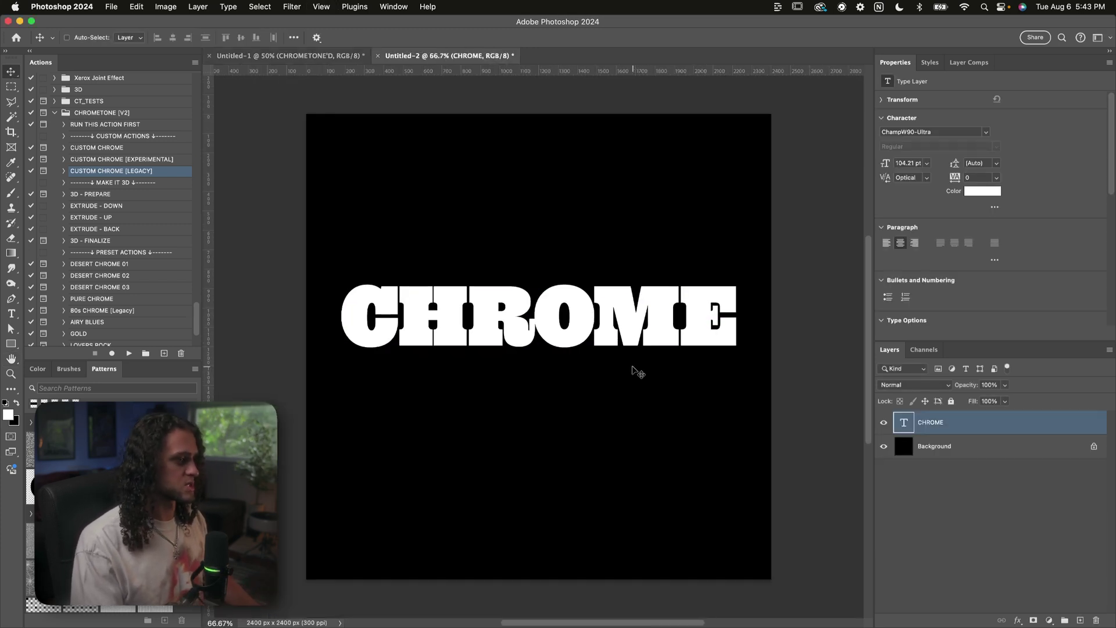
{"action": "left_click", "coordinate": [290, 56]}
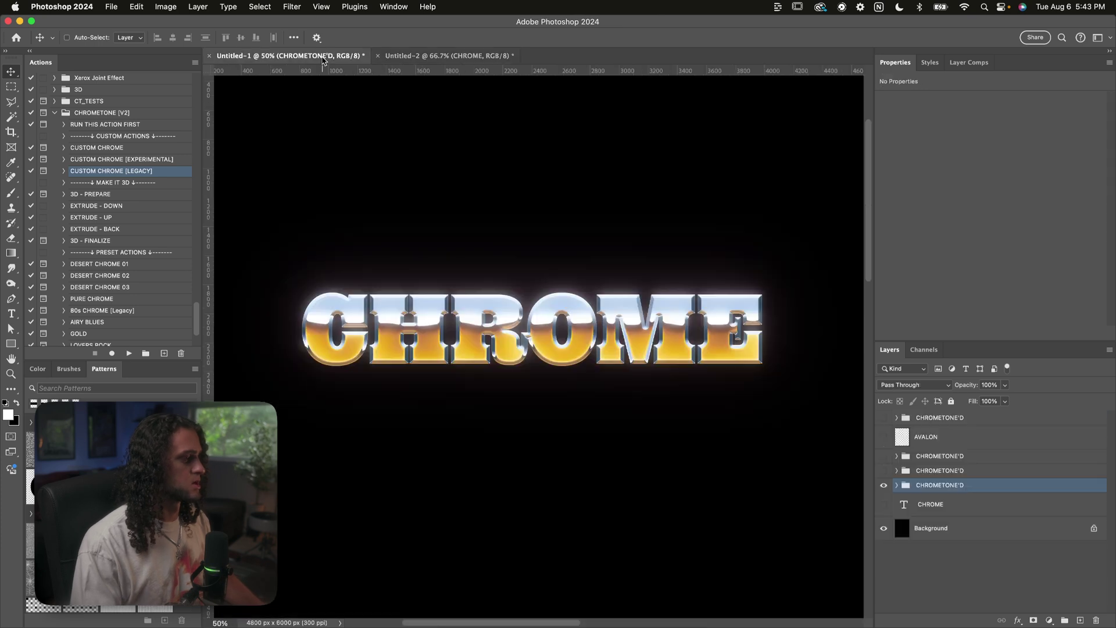
{"action": "key", "text": "super+minus"}
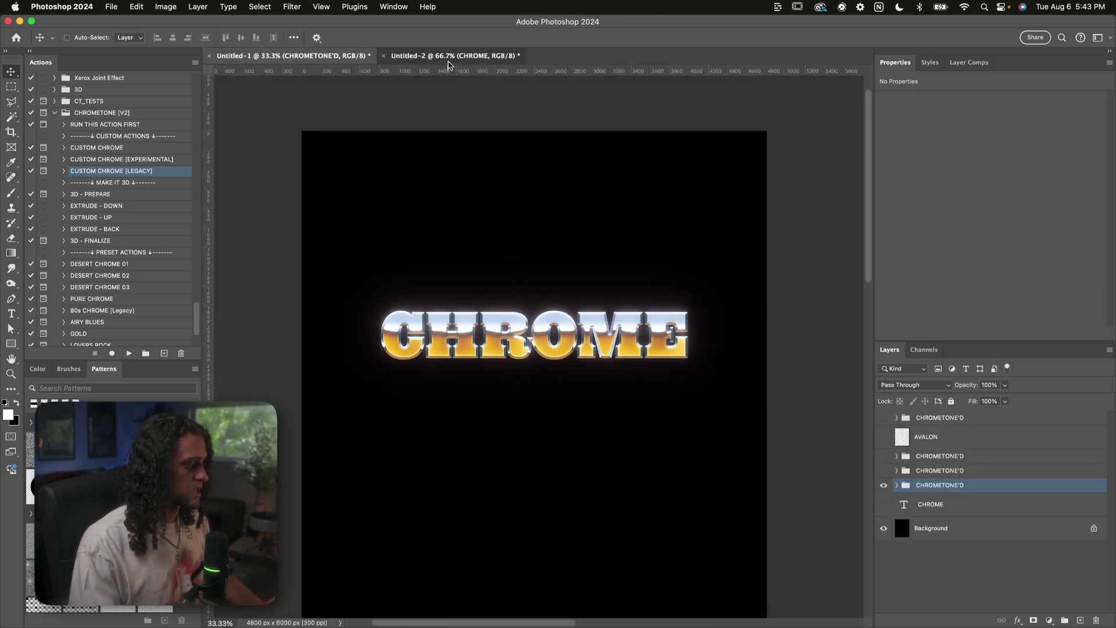
- Run the CUSTOM CHROME action on the CHROME text in Untitled-2 and accept the new CHOOSE DESIRED HORIZON layer
{"action": "left_click", "coordinate": [451, 56]}
{"action": "left_click_drag", "start_coordinate": [561, 262], "coordinate": [562, 274]}
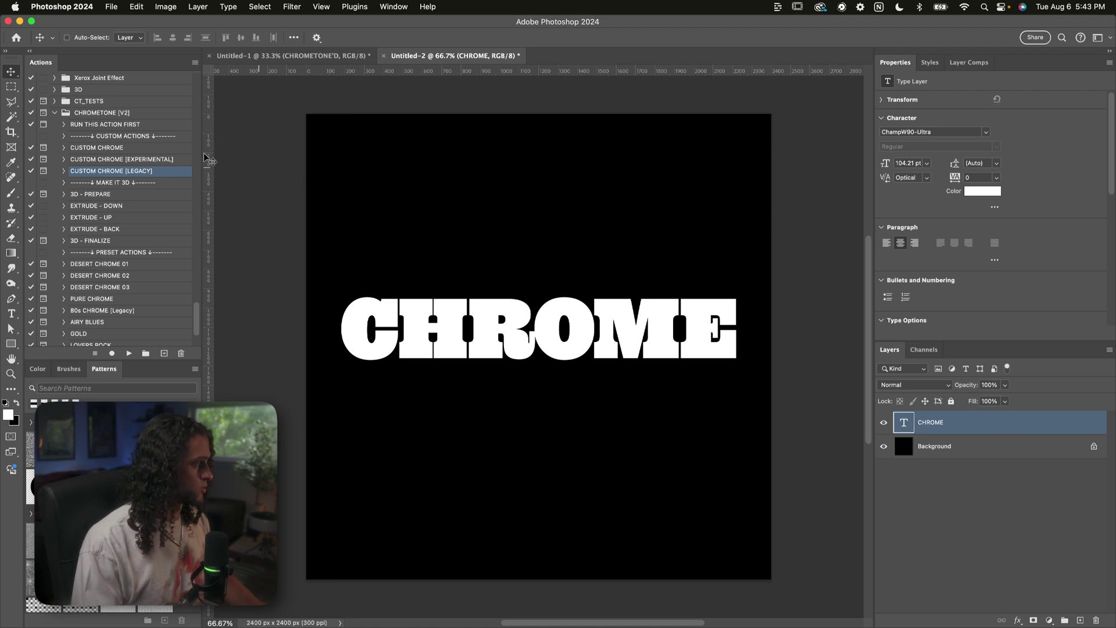
{"action": "left_click", "coordinate": [141, 149]}
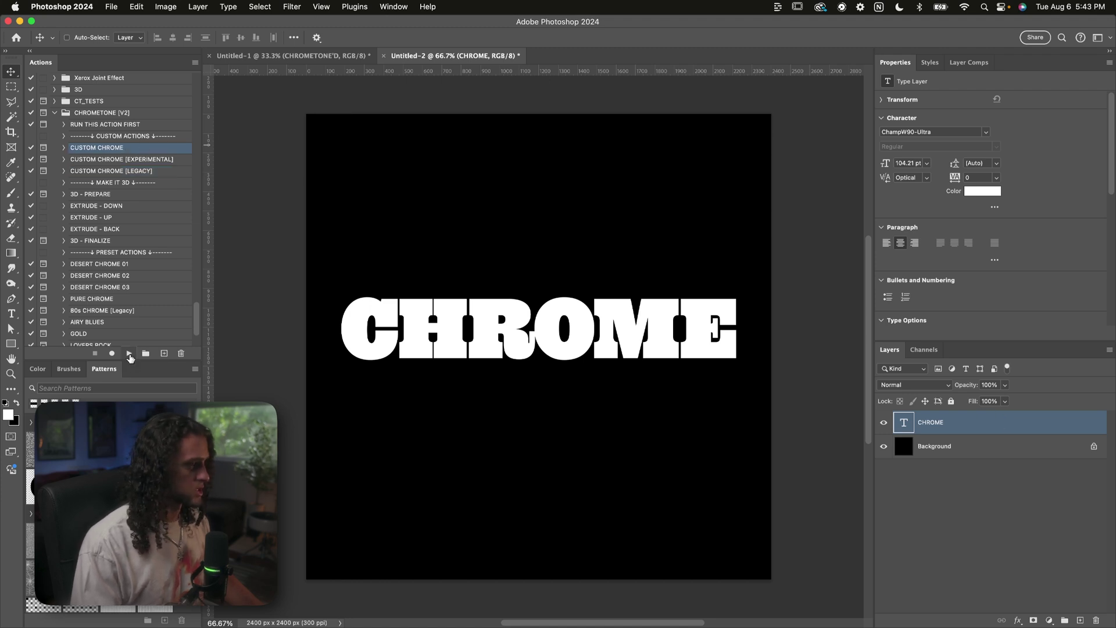
{"action": "left_click", "coordinate": [130, 353]}
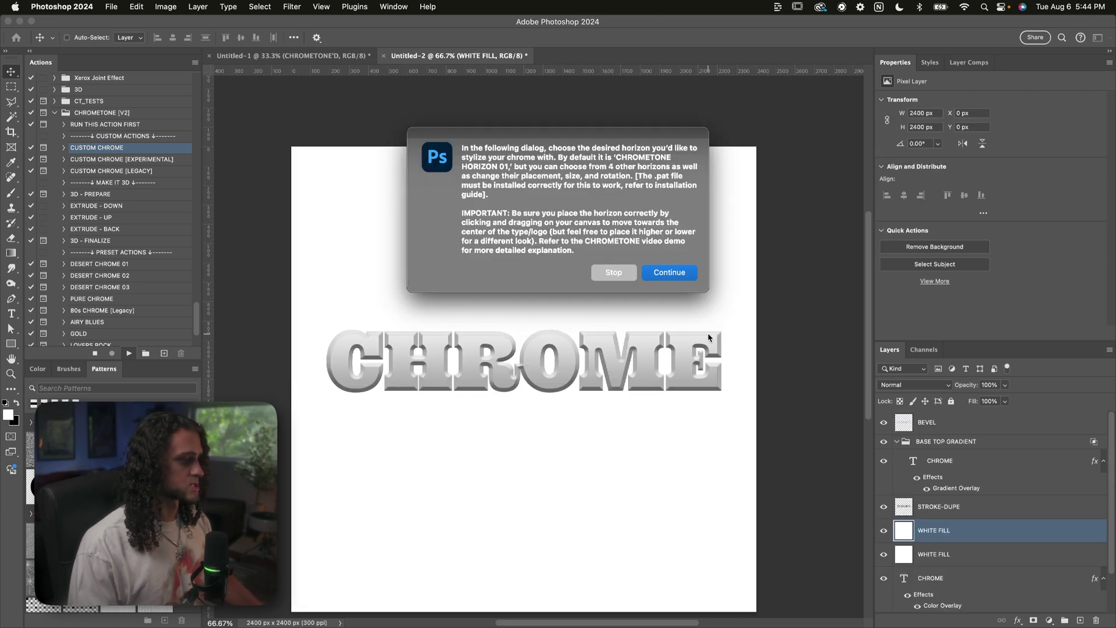
{"action": "key", "text": "Return"}
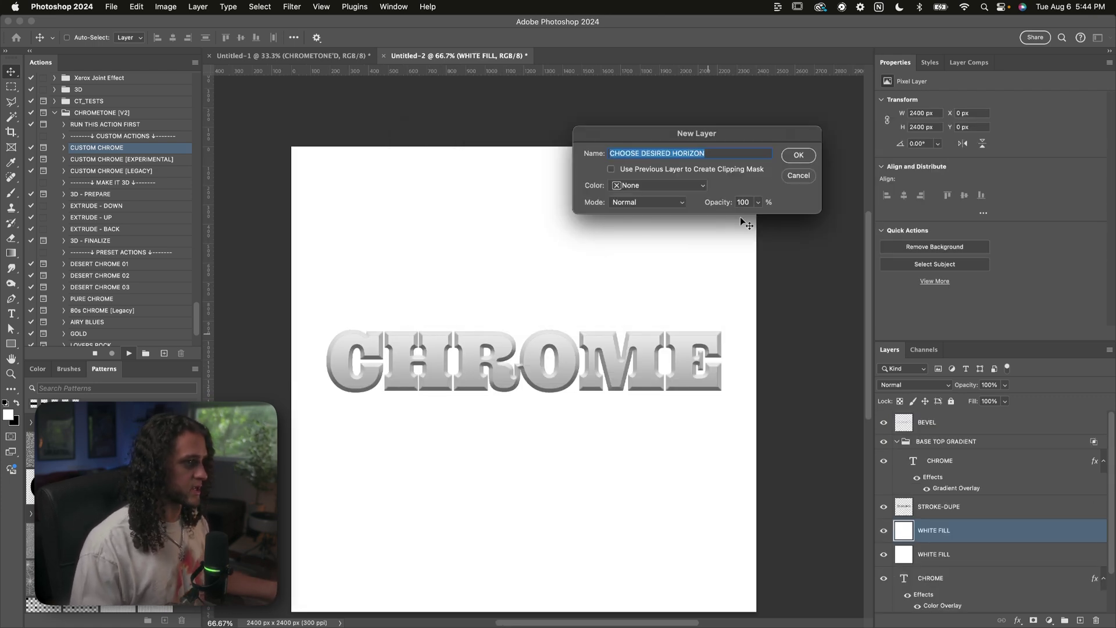
{"action": "left_click", "coordinate": [798, 152]}
- Set the horizon pattern's scale to 50% and position its wavy edge across the upper part of the CHROME lettering
{"action": "left_click_drag", "start_coordinate": [533, 513], "coordinate": [573, 298]}
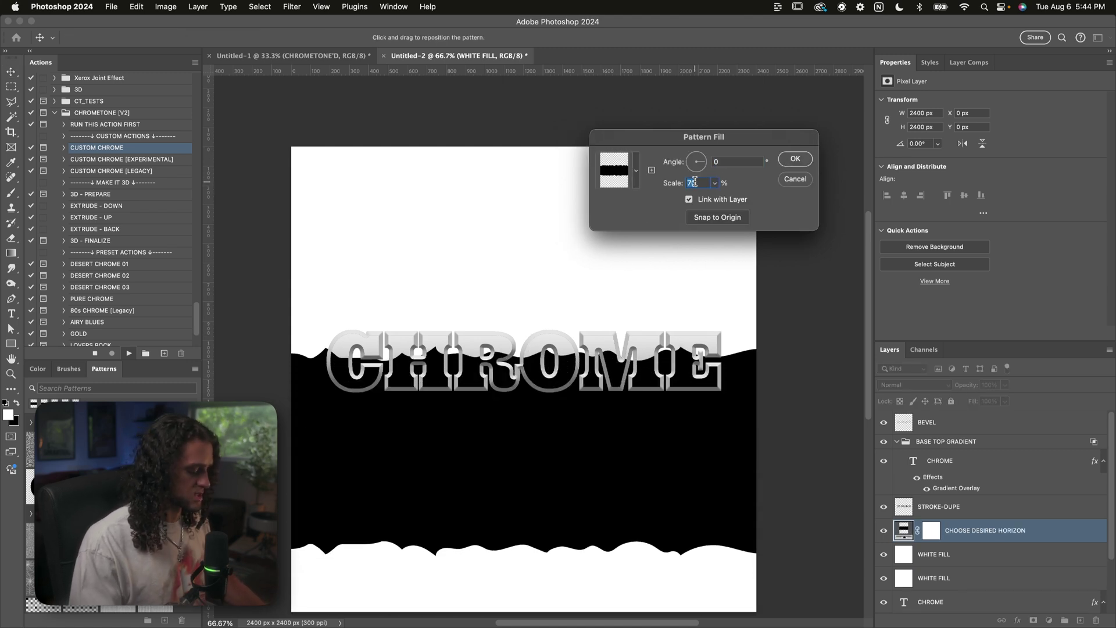
{"action": "type", "text": "50"}
{"action": "left_click_drag", "start_coordinate": [594, 372], "coordinate": [596, 444]}
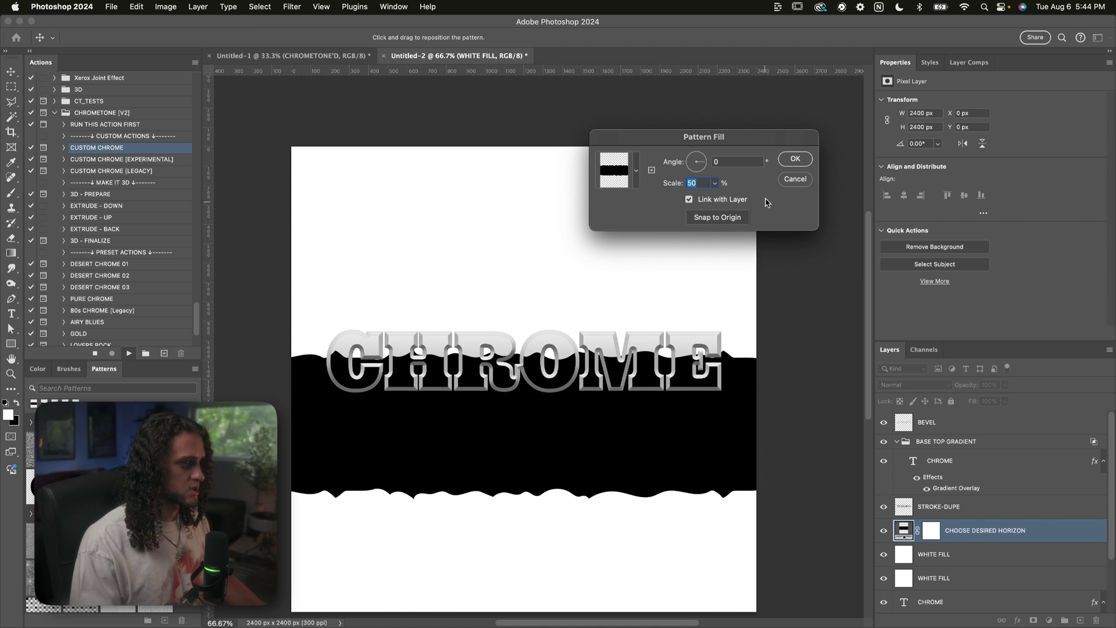
{"action": "left_click", "coordinate": [795, 159]}
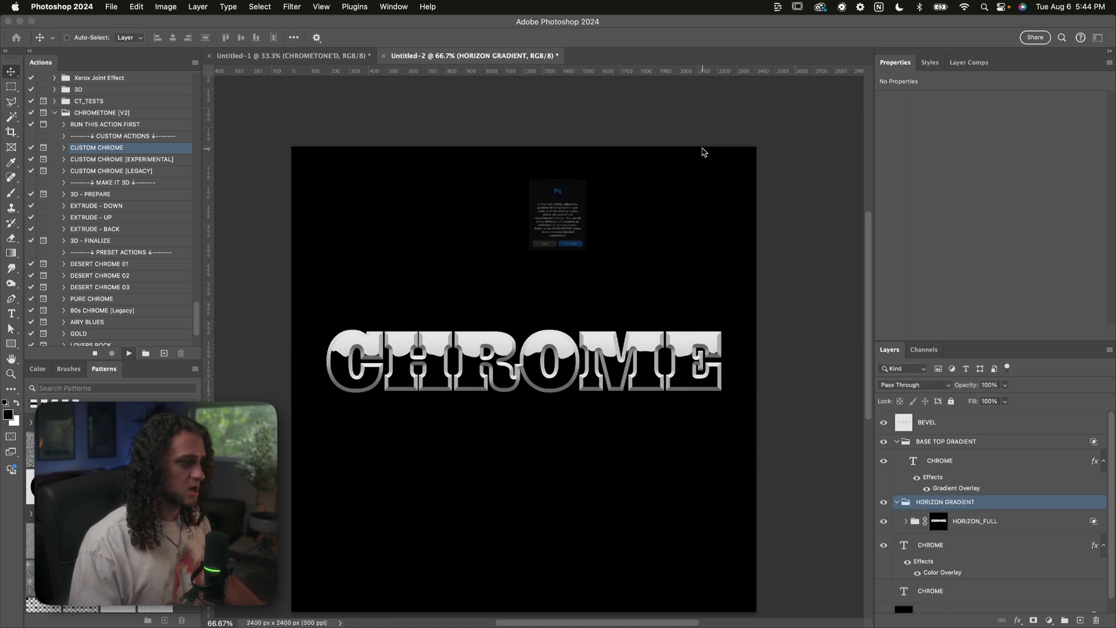
- Continue to the horizon's gradient overlay and shift the gradient until its red line crosses the middle of the lettering
{"action": "left_click", "coordinate": [592, 291]}
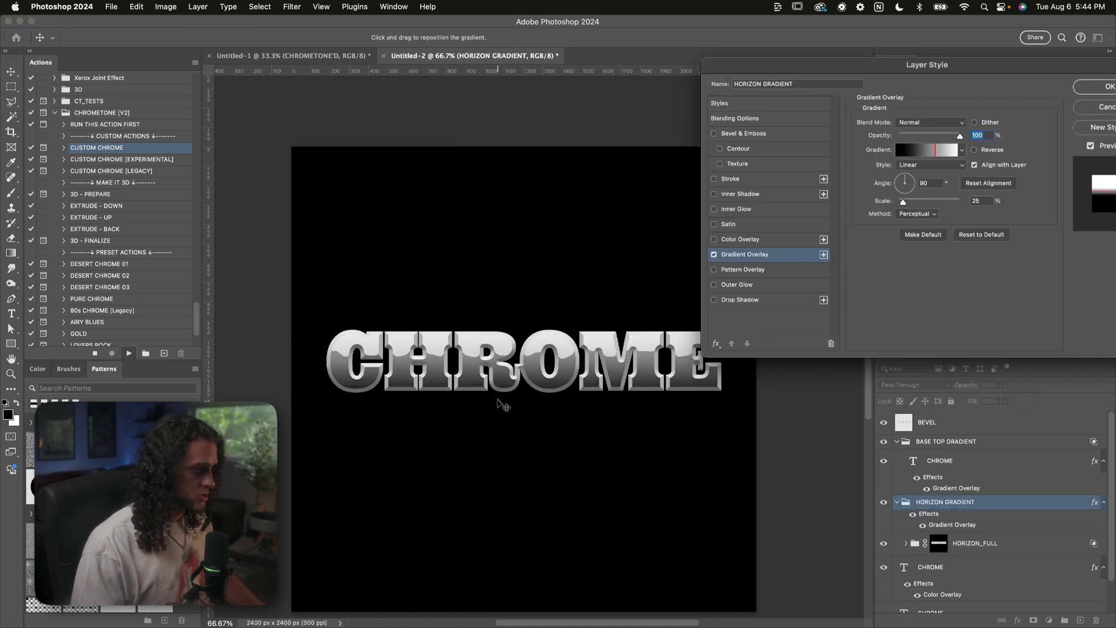
{"action": "left_click_drag", "start_coordinate": [517, 382], "coordinate": [516, 366]}
{"action": "scroll", "coordinate": [511, 359], "scroll_direction": "up", "scroll_amount": 3}
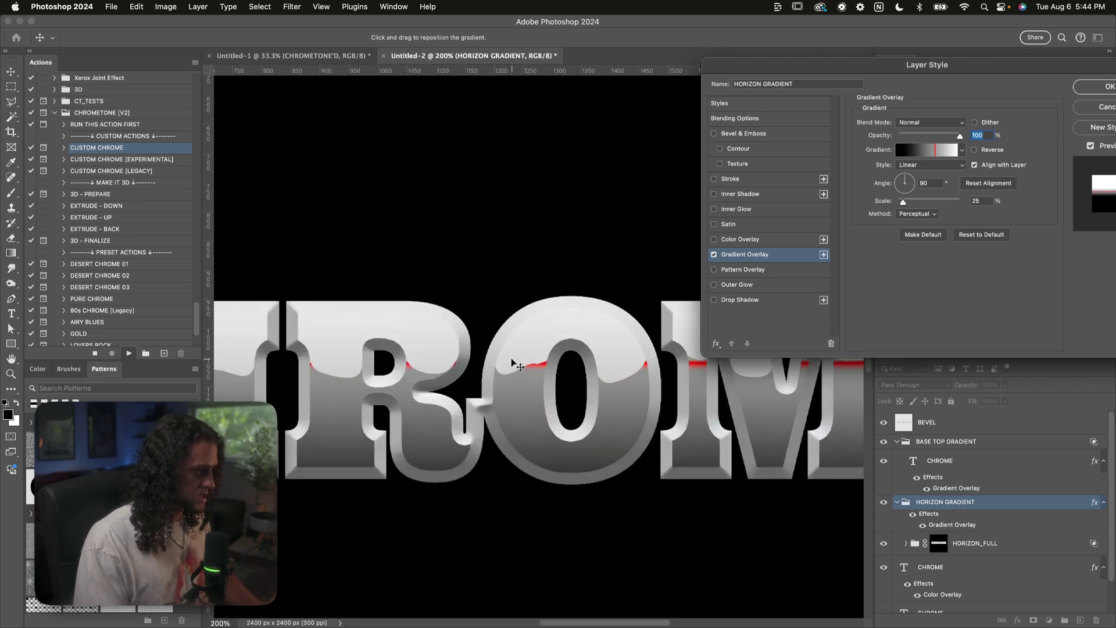
{"action": "scroll", "coordinate": [511, 356], "scroll_direction": "down", "scroll_amount": 2}
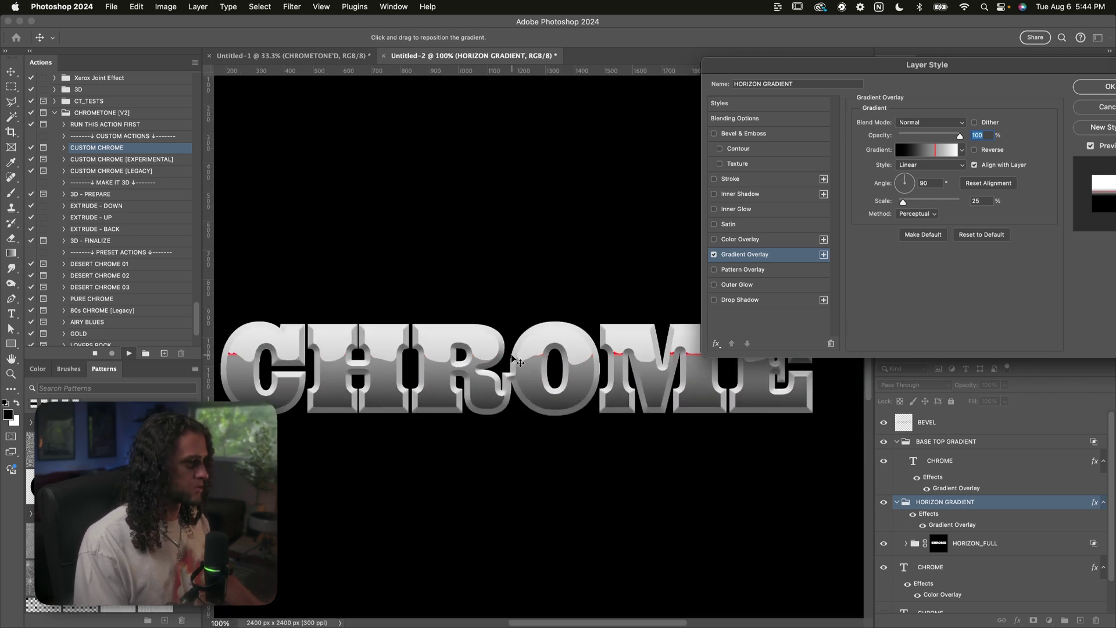
{"action": "scroll", "coordinate": [517, 362], "scroll_direction": "down", "scroll_amount": 1}
{"action": "left_click_drag", "start_coordinate": [517, 362], "coordinate": [517, 375]}
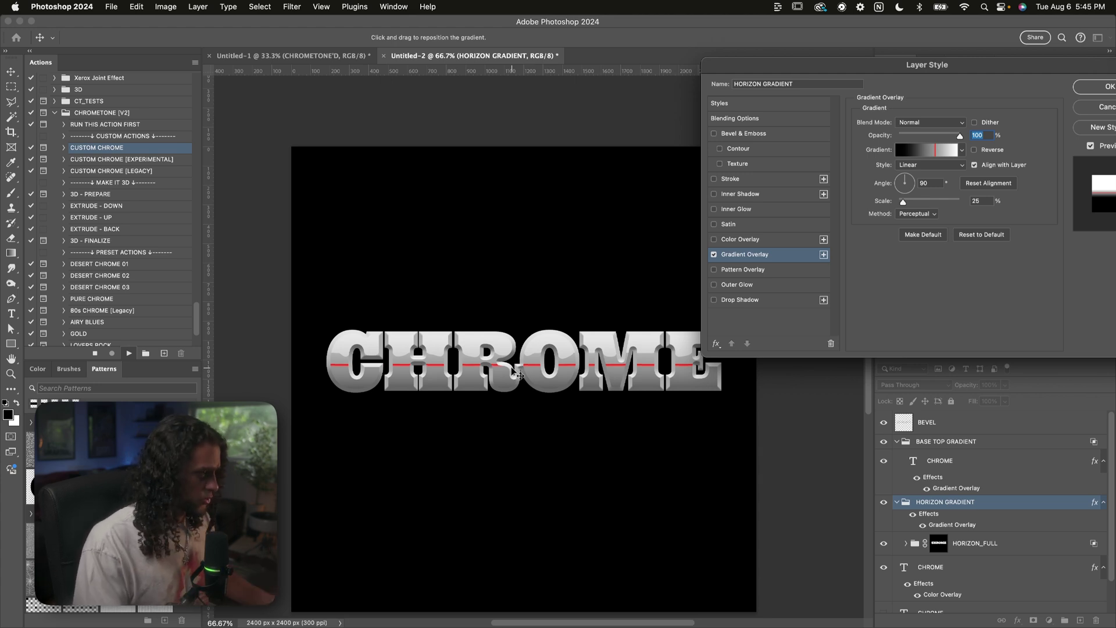
{"action": "scroll", "coordinate": [519, 375], "scroll_direction": "up", "scroll_amount": 1}
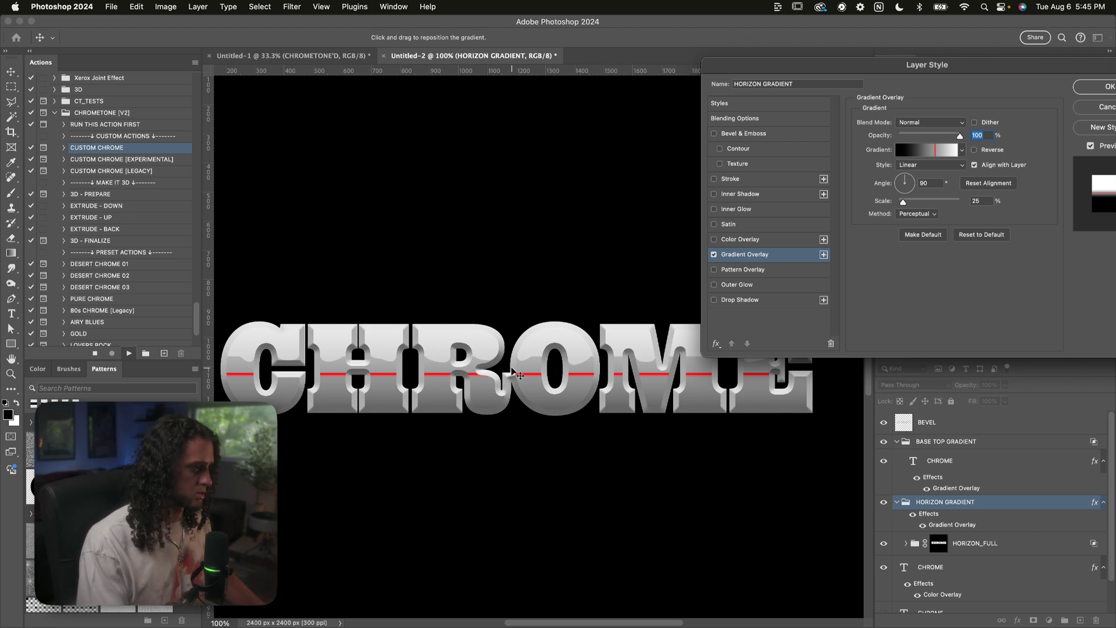
{"action": "scroll", "coordinate": [518, 375], "scroll_direction": "down", "scroll_amount": 1}
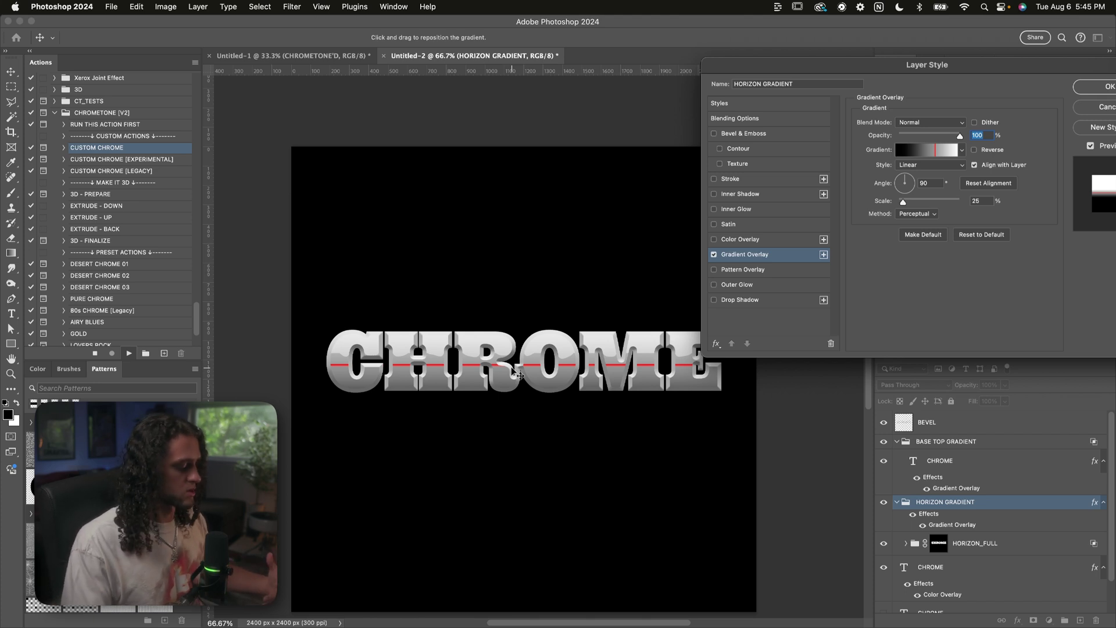
{"action": "scroll", "coordinate": [518, 375], "scroll_direction": "up", "scroll_amount": 1}
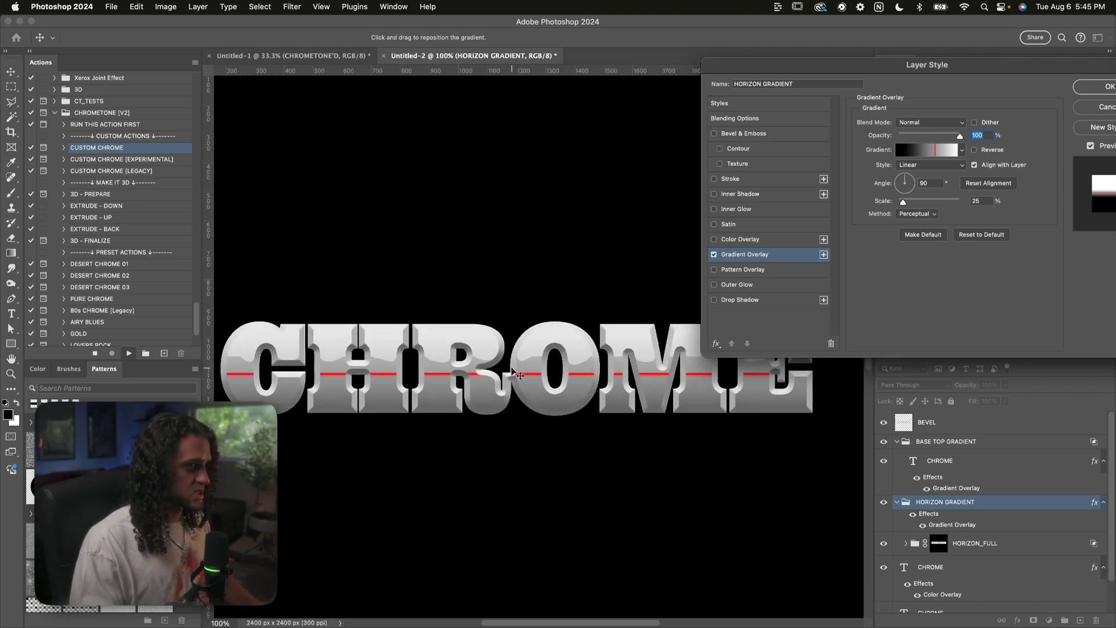
- Increase the horizon gradient overlay's scale to 40%, keeping its red line across the middle of the lettering
{"action": "left_click_drag", "start_coordinate": [912, 60], "coordinate": [767, 53]}
{"action": "left_click_drag", "start_coordinate": [762, 185], "coordinate": [767, 186]}
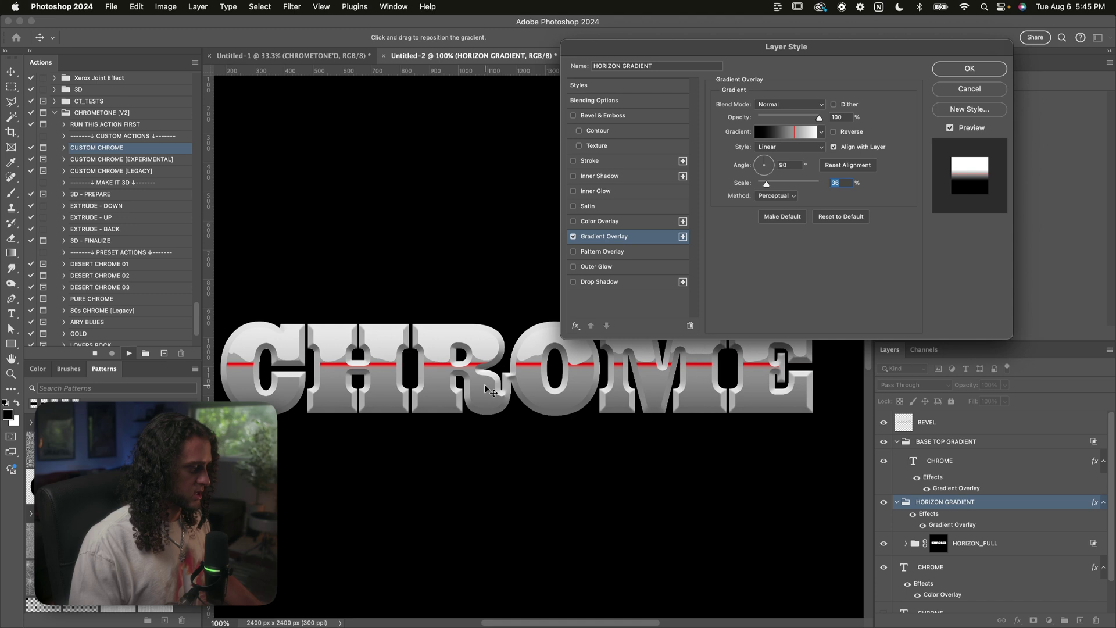
{"action": "left_click_drag", "start_coordinate": [486, 386], "coordinate": [615, 383]}
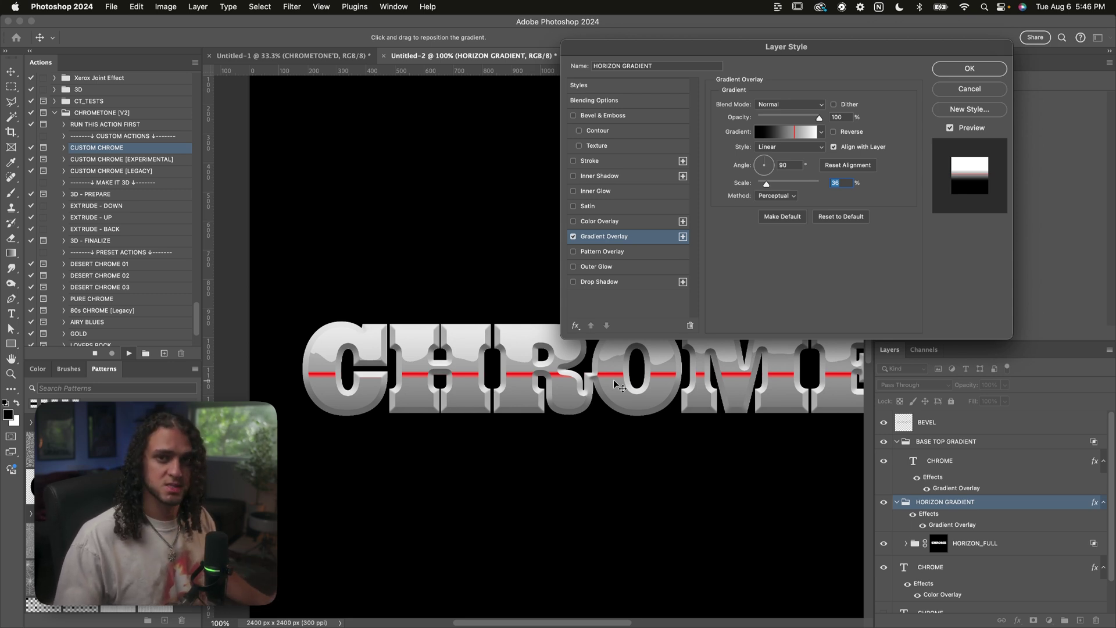
{"action": "left_click_drag", "start_coordinate": [812, 50], "coordinate": [782, 50]}
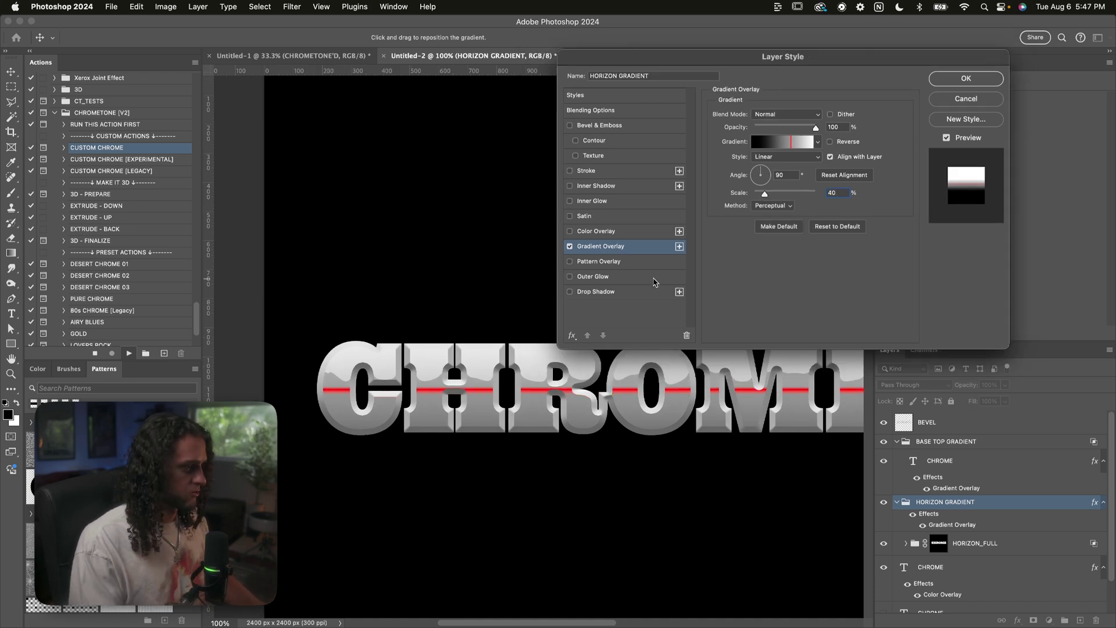
{"action": "scroll", "coordinate": [654, 281], "scroll_direction": "right", "scroll_amount": 3}
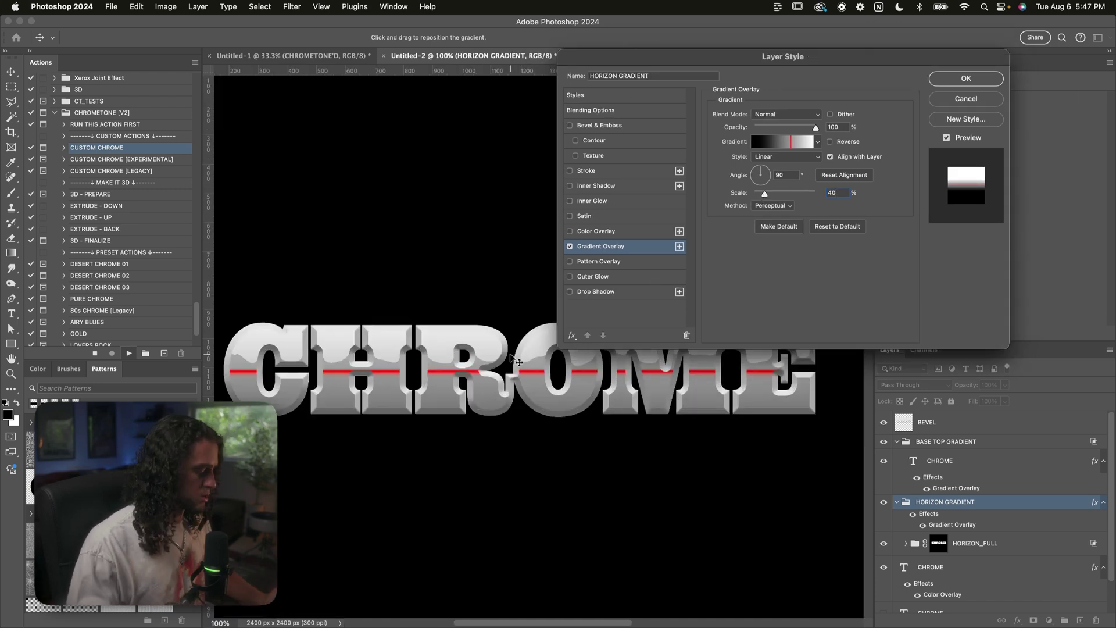
{"action": "key", "text": "super+minus"}
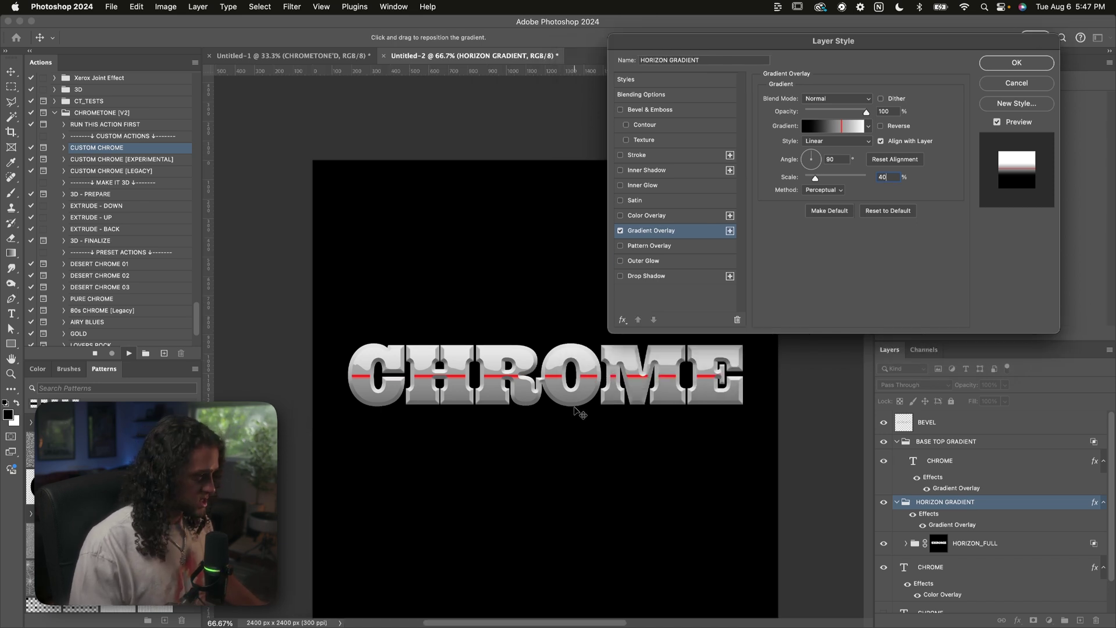
- Raise the gradient overlay to the horizon's edge, accept it and continue to the choice of chrome colors
{"action": "left_click_drag", "start_coordinate": [583, 413], "coordinate": [583, 403]}
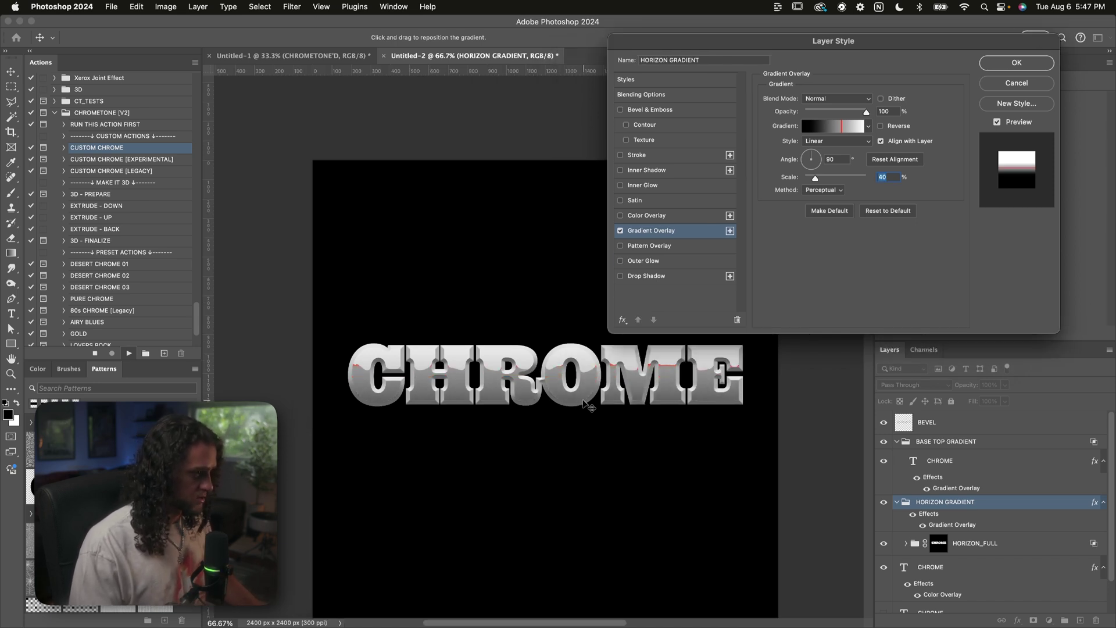
{"action": "left_click_drag", "start_coordinate": [717, 48], "coordinate": [635, 48]}
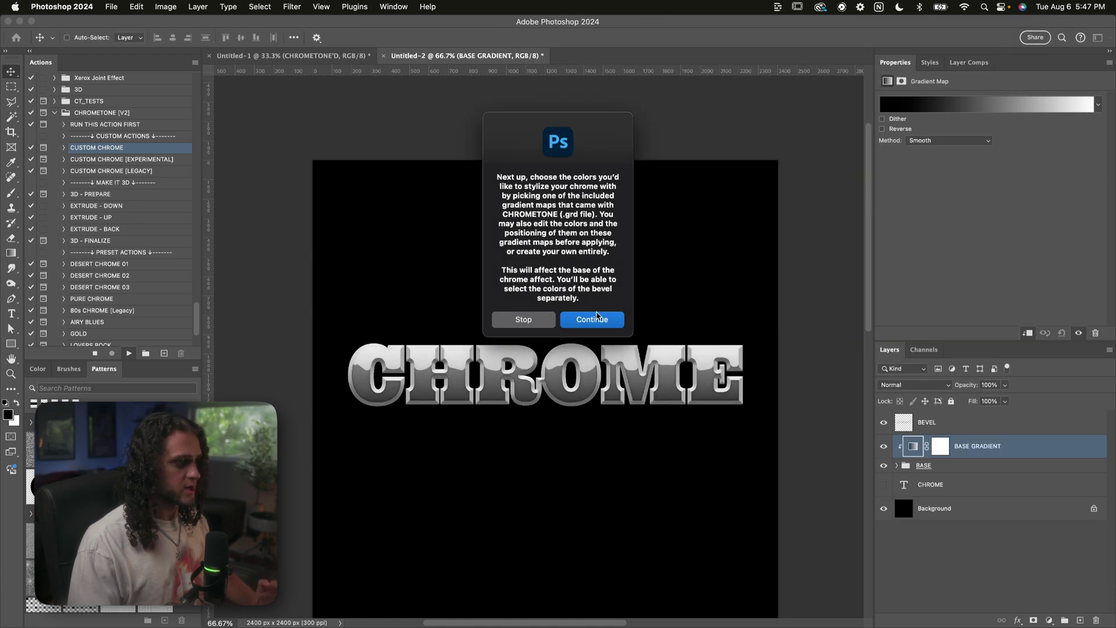
{"action": "left_click", "coordinate": [590, 319]}
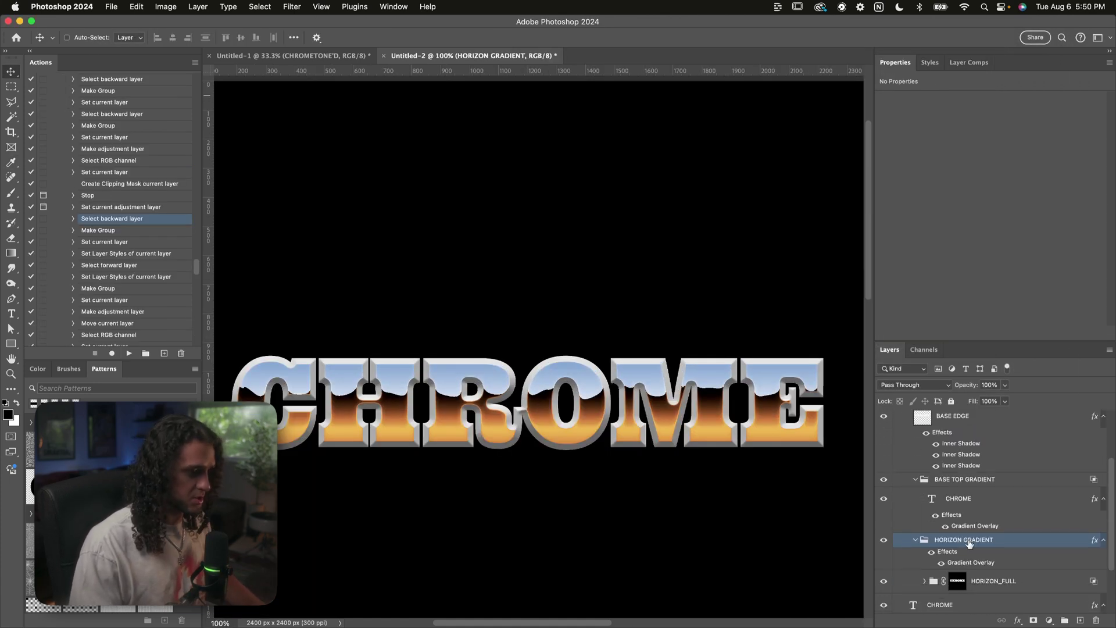
- Reopen the HORIZON GRADIENT group's Gradient Overlay, set its scale to 34% and reposition the gradient within the lettering
{"action": "double_click", "coordinate": [964, 562]}
{"action": "left_click_drag", "start_coordinate": [722, 59], "coordinate": [722, 52]}
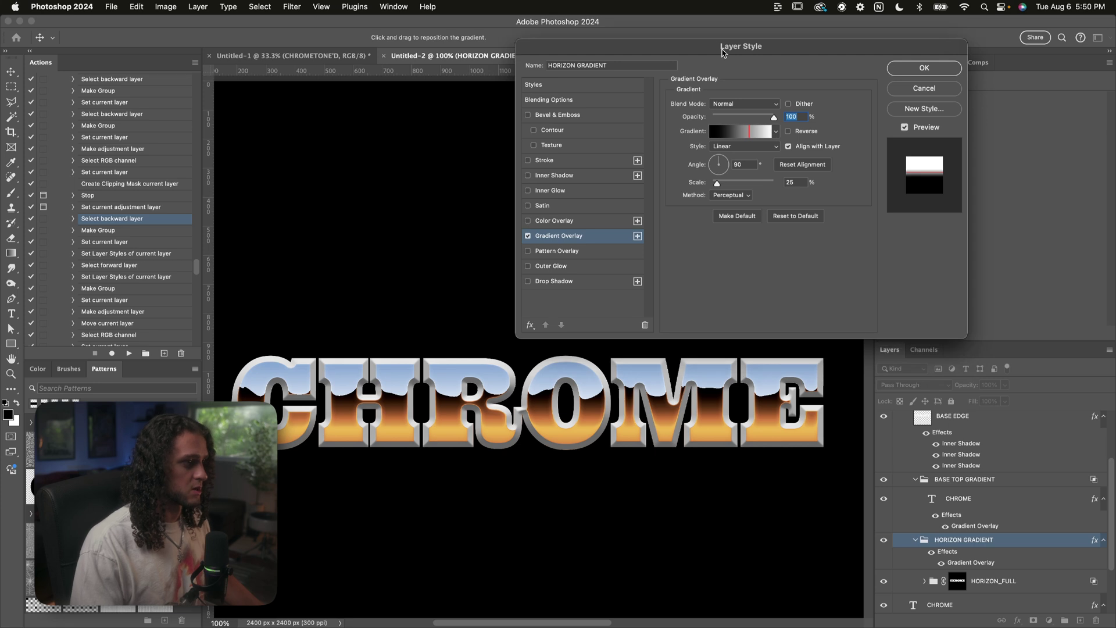
{"action": "mouse_move", "coordinate": [721, 184]}
{"action": "left_mouse_down"}
{"action": "mouse_move", "coordinate": [734, 185]}
{"action": "mouse_move", "coordinate": [720, 184]}
{"action": "left_mouse_up"}
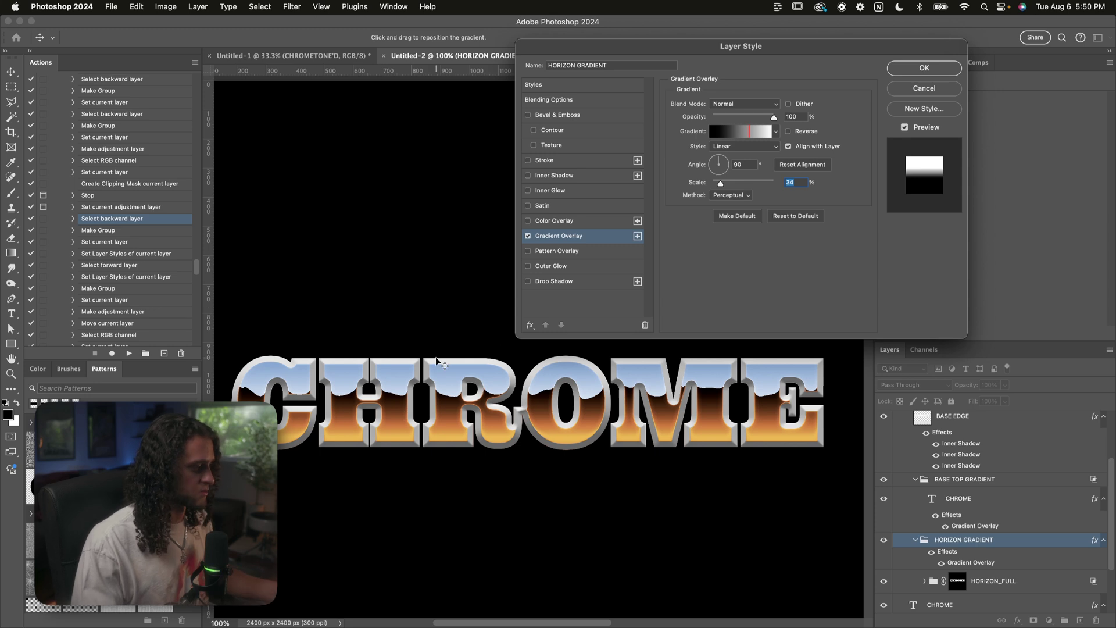
{"action": "left_click_drag", "start_coordinate": [434, 360], "coordinate": [434, 387]}
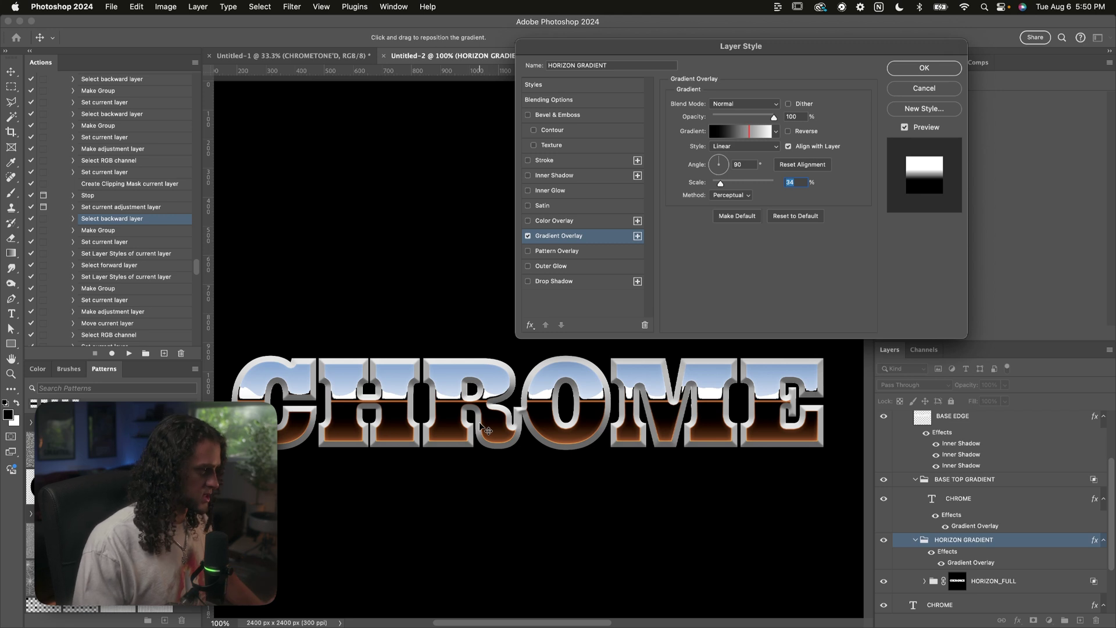
{"action": "left_click_drag", "start_coordinate": [487, 430], "coordinate": [486, 411]}
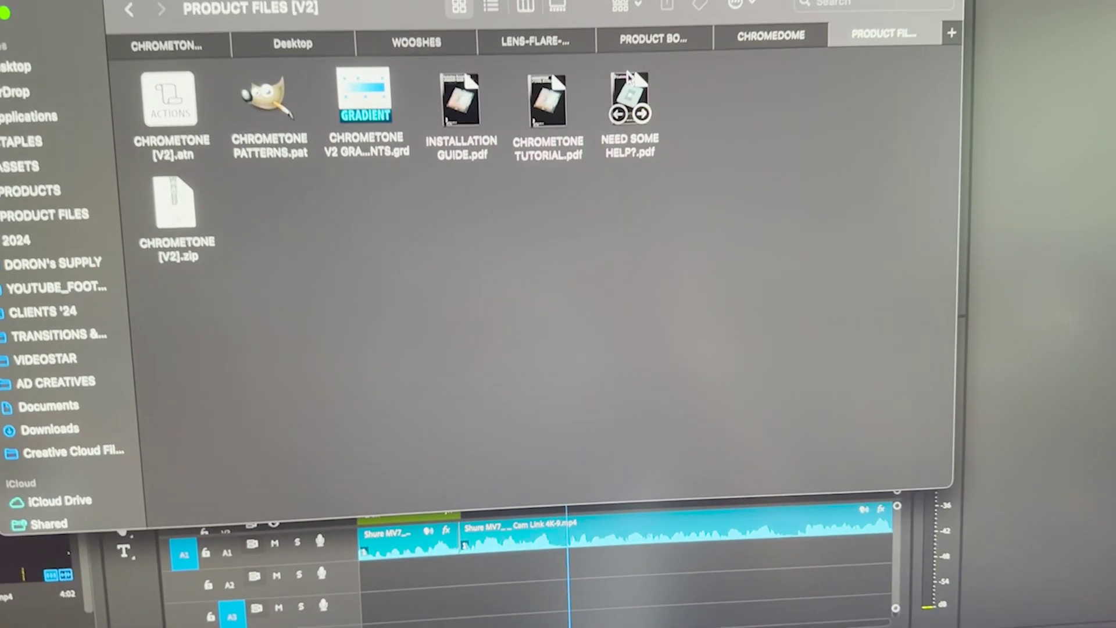
- Open NEED SOME HELP?.pdf and review the CHROMETONE [V2] errors, solutions and tips on the Doron Supply support page
{"action": "left_click", "coordinate": [642, 35]}
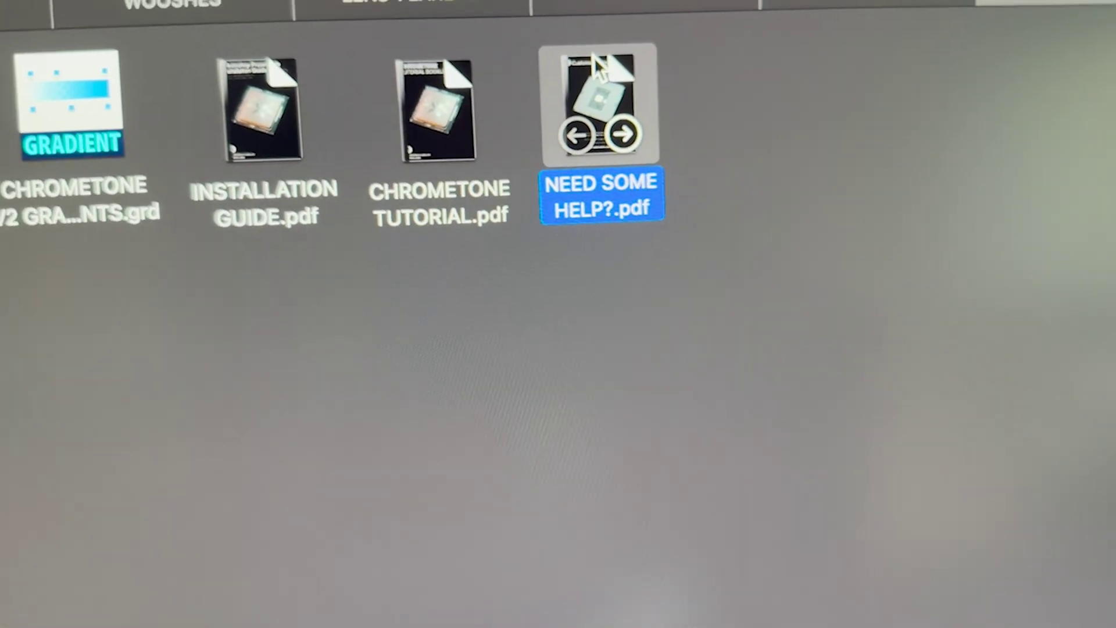
{"action": "double_click", "coordinate": [598, 64]}
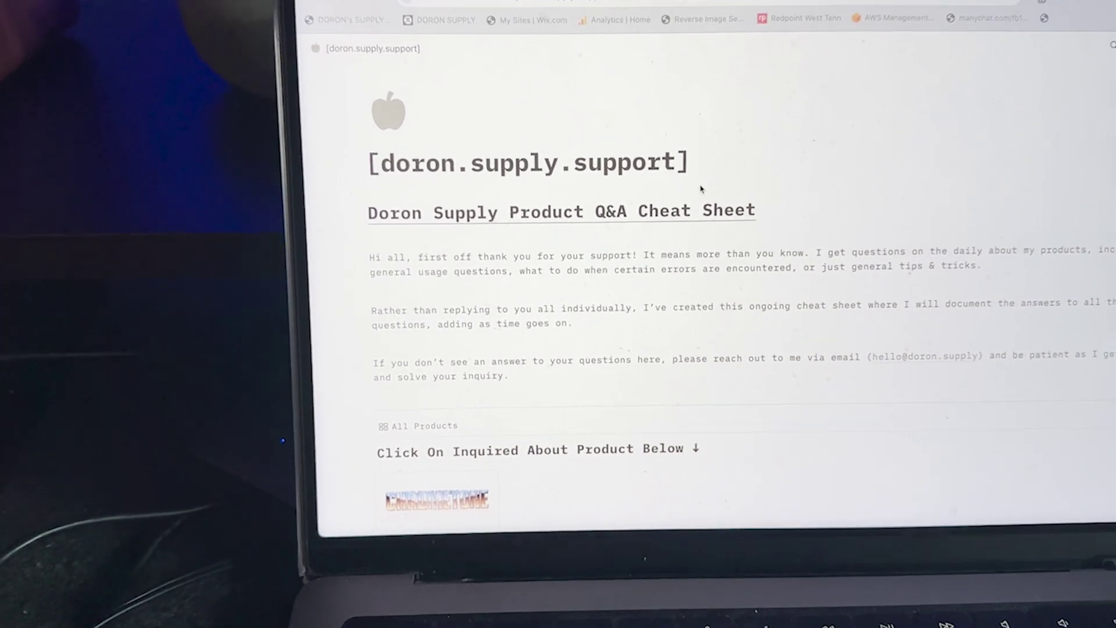
{"action": "scroll", "coordinate": [701, 189], "scroll_direction": "down", "scroll_amount": 2}
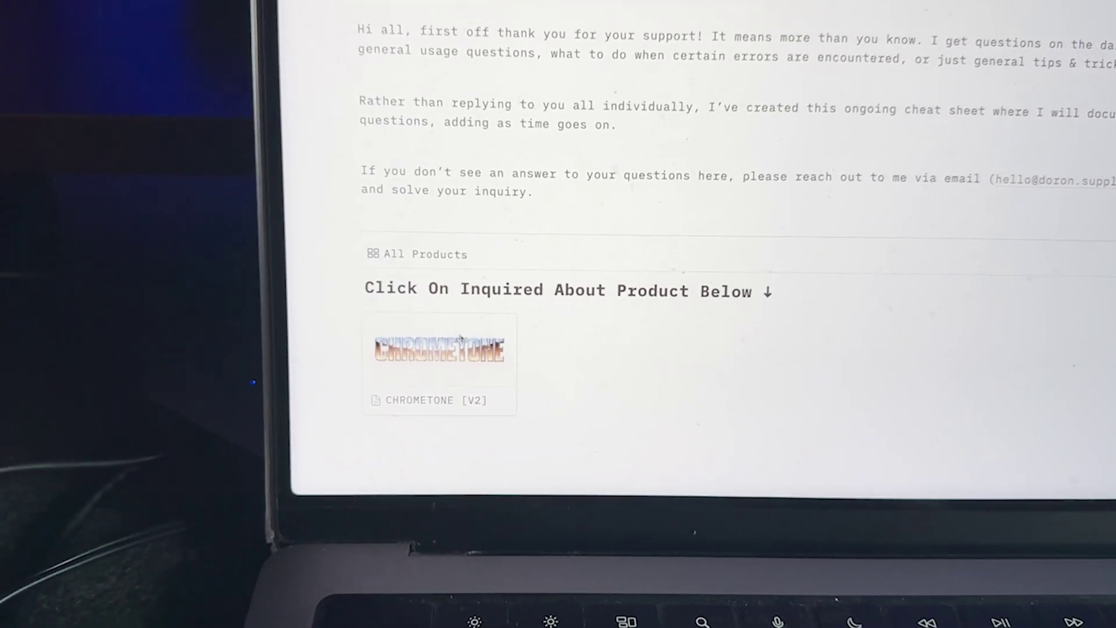
{"action": "left_click", "coordinate": [461, 337]}
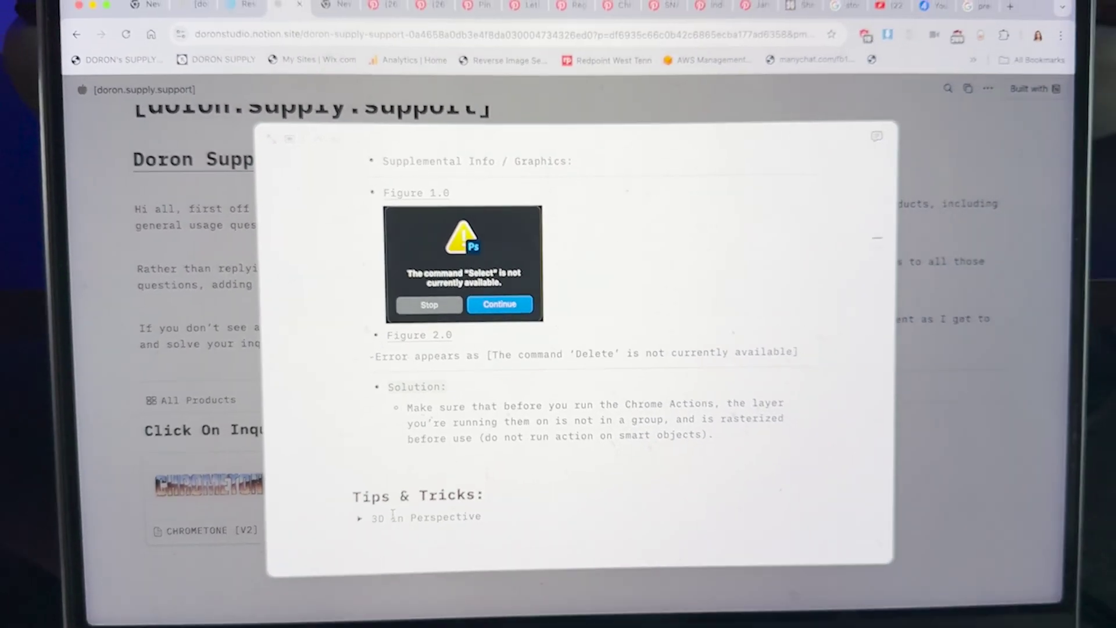
{"action": "left_click", "coordinate": [250, 390]}
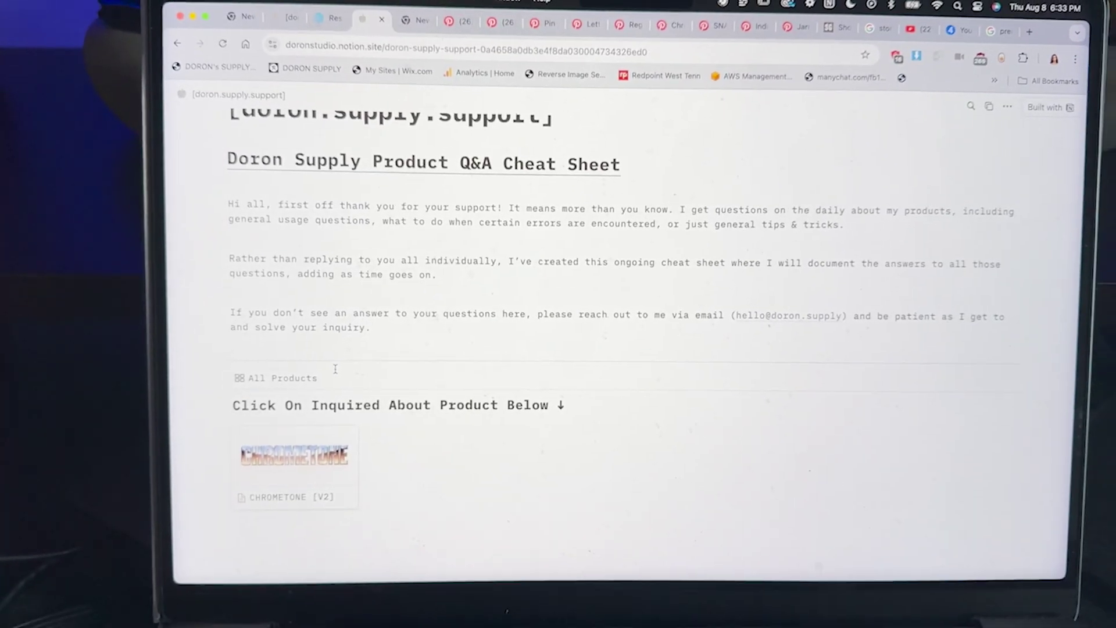